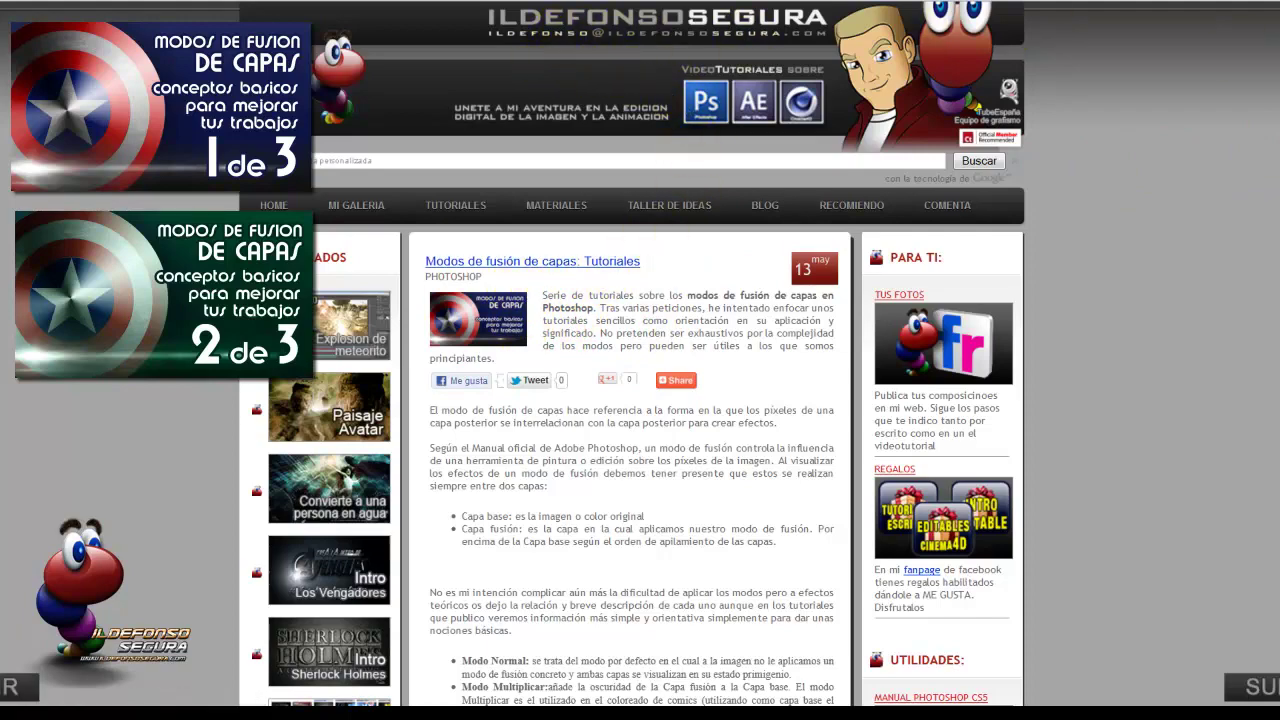
Step: Scroll down and back up through the ildefonsosegura.com blend-mode article
scroll(585, 372, "down", 5)
scroll(585, 372, "down", 10)
scroll(585, 372, "down", 5)
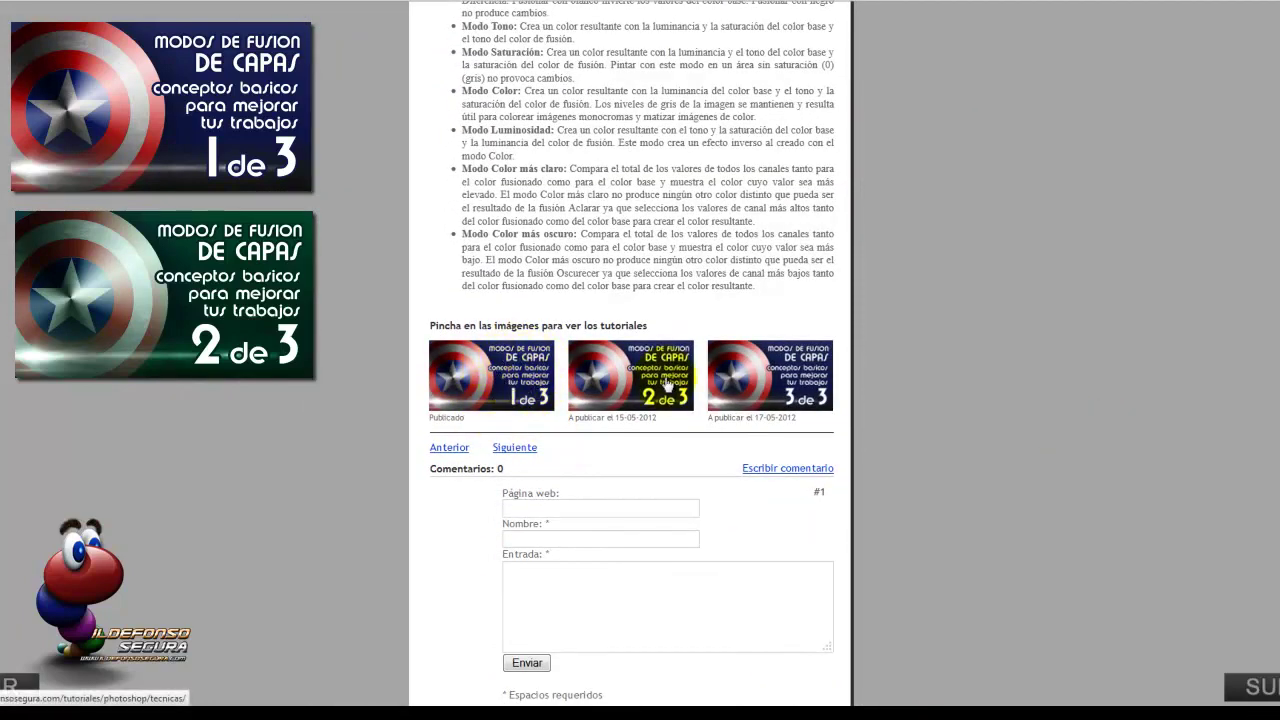
scroll(632, 360, "up", 1)
scroll(632, 360, "up", 3)
scroll(632, 360, "up", 3)
scroll(632, 360, "up", 5)
scroll(632, 360, "up", 3)
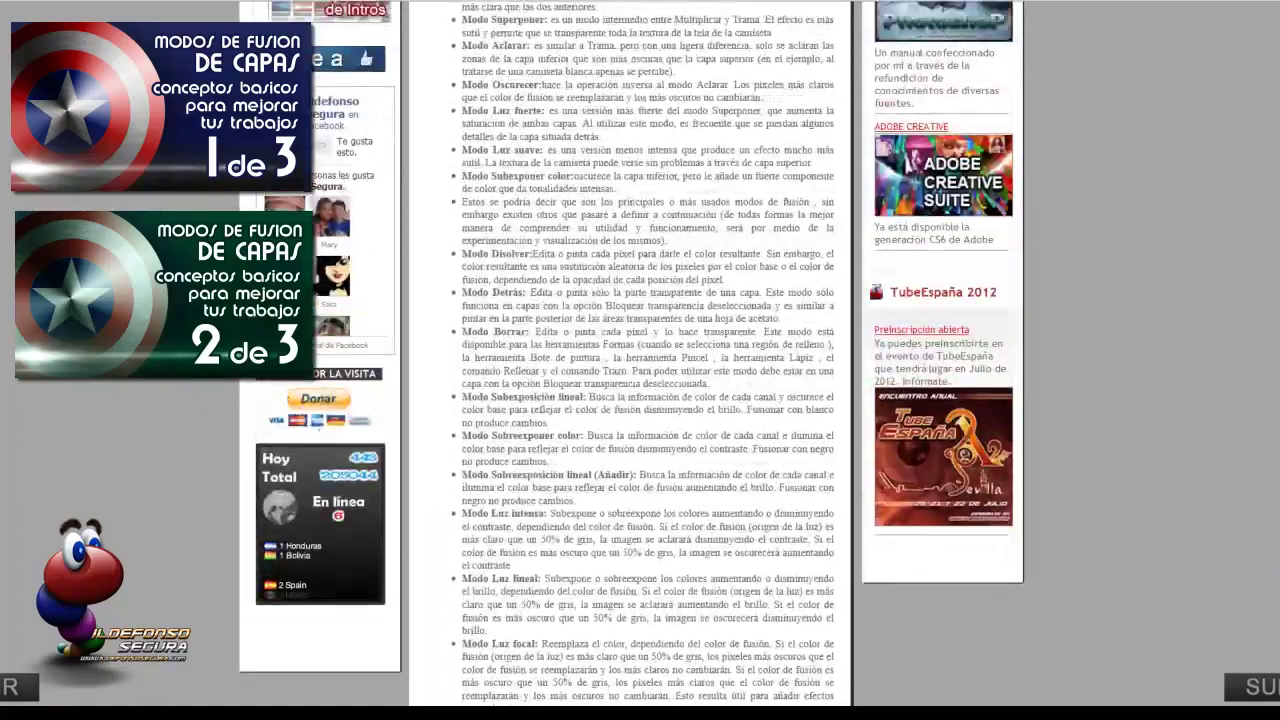
scroll(632, 360, "up", 1)
scroll(632, 360, "up", 1)
scroll(632, 360, "up", 3)
scroll(632, 360, "up", 2)
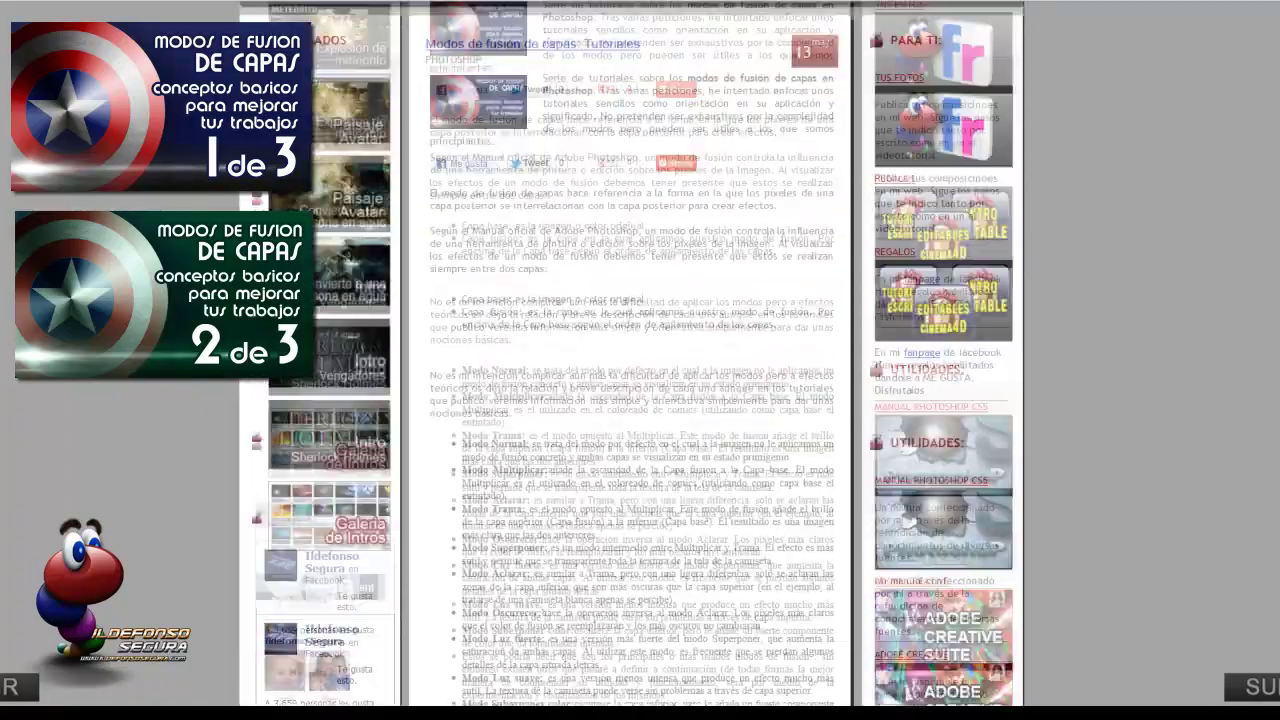
scroll(632, 360, "up", 1)
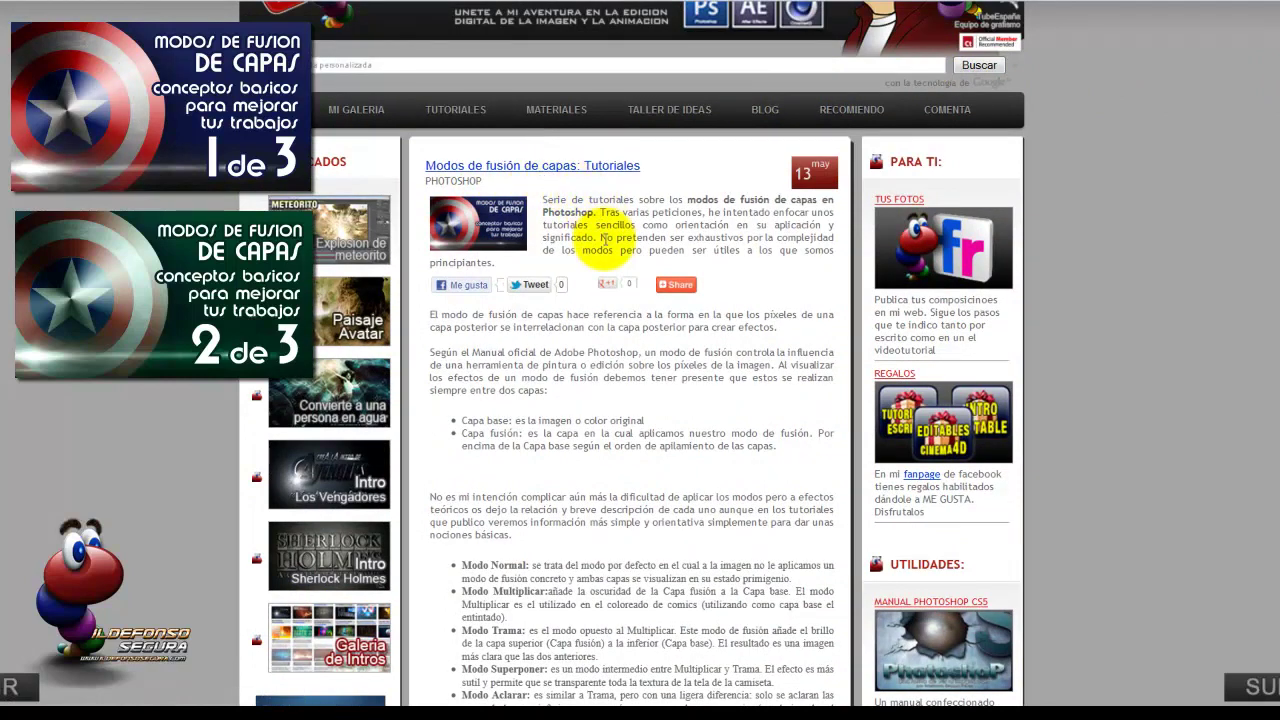
scroll(600, 245, "down", 2)
scroll(612, 260, "down", 1)
scroll(612, 287, "down", 2)
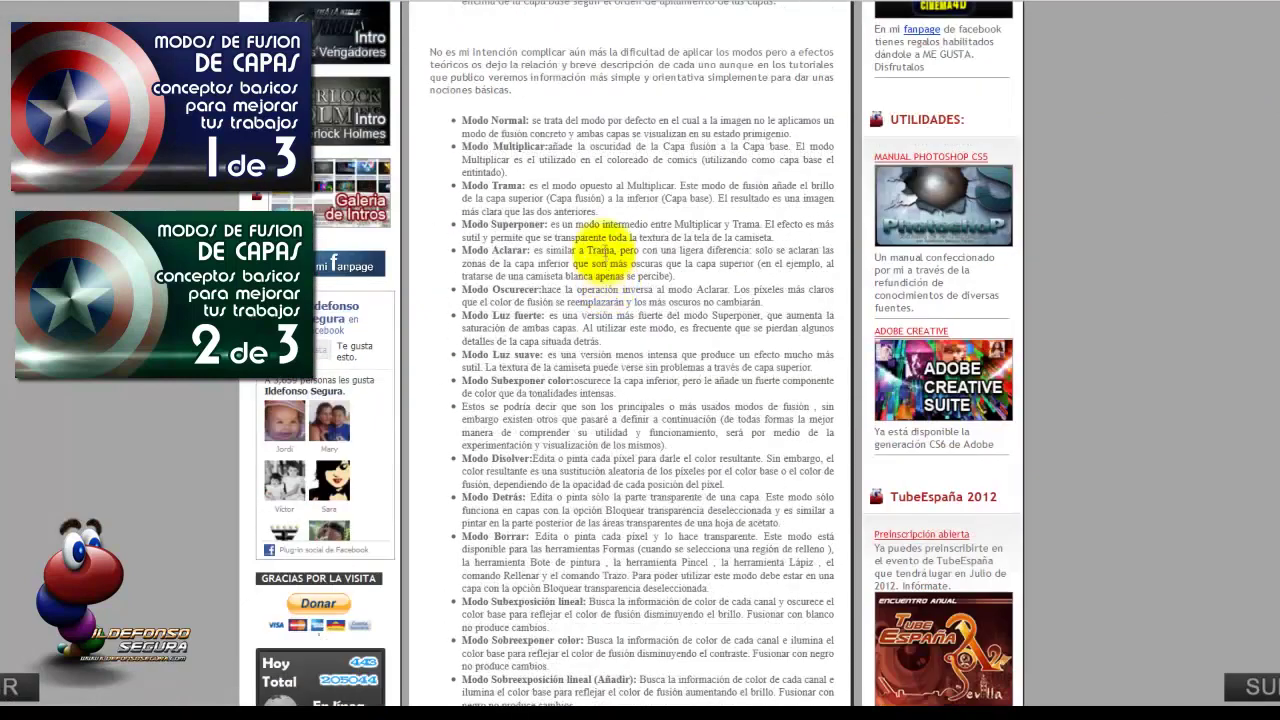
scroll(586, 182, "down", 1)
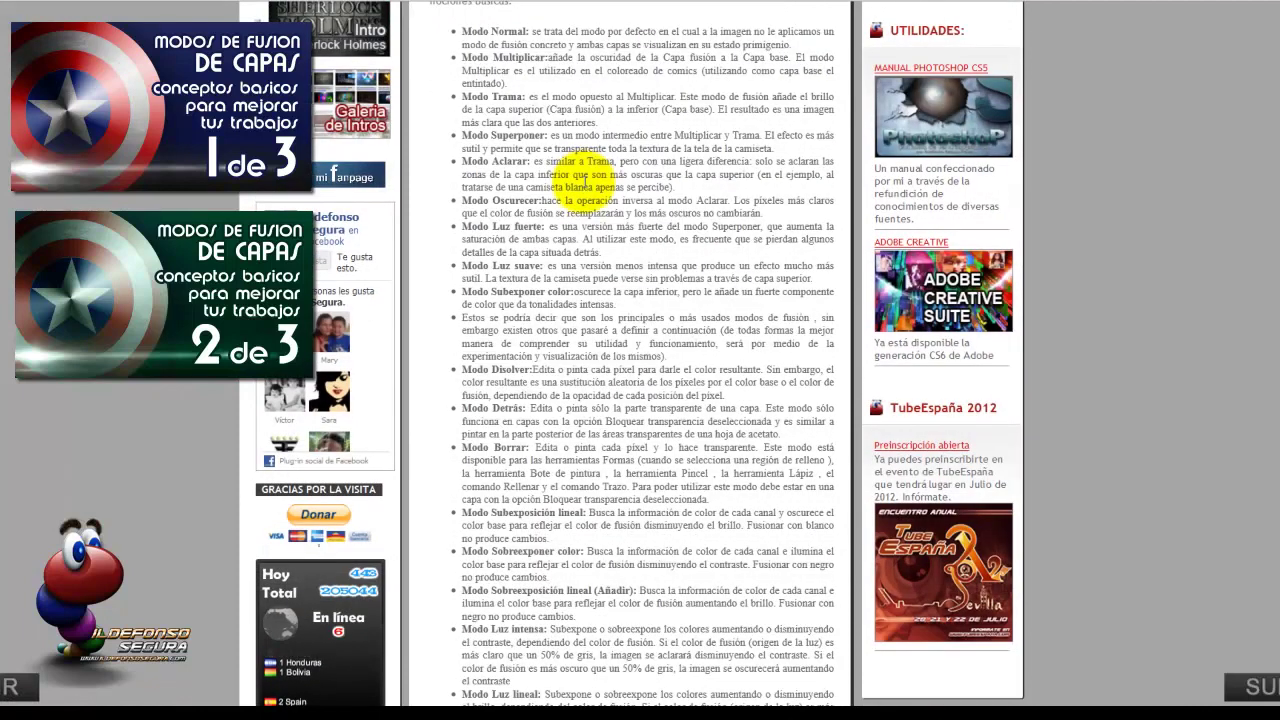
scroll(585, 194, "up", 3)
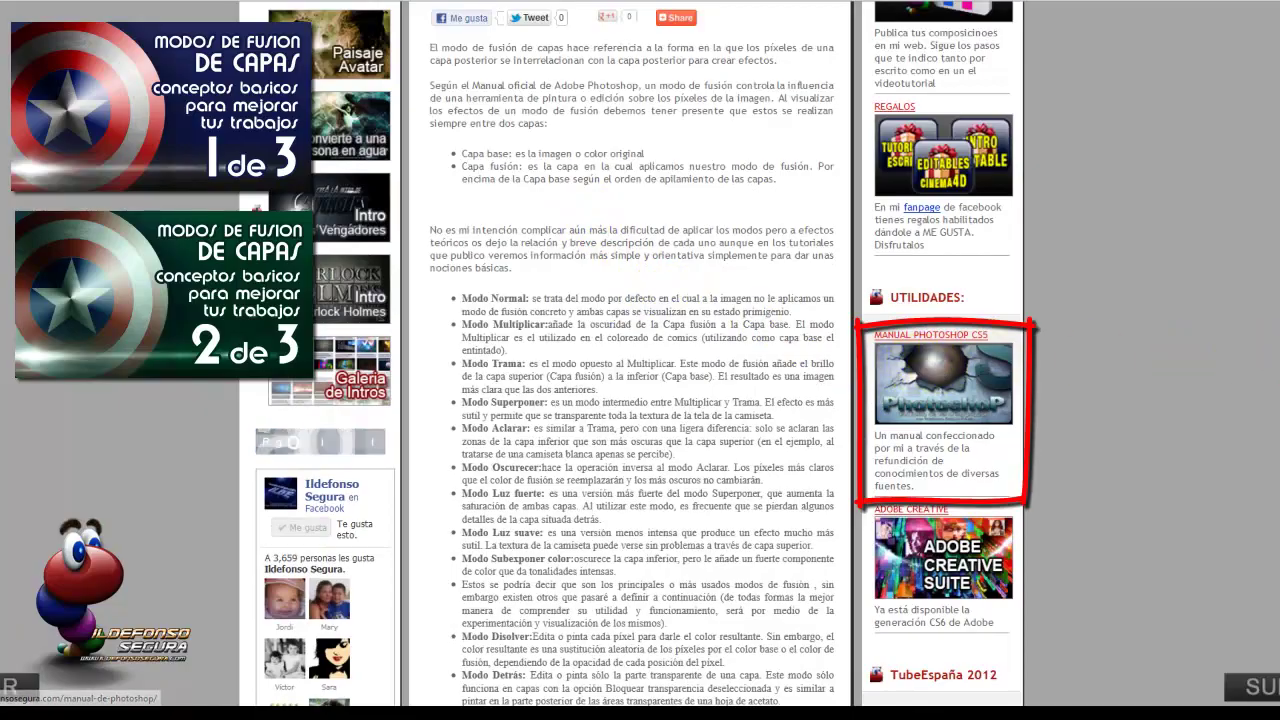
scroll(914, 371, "up", 1)
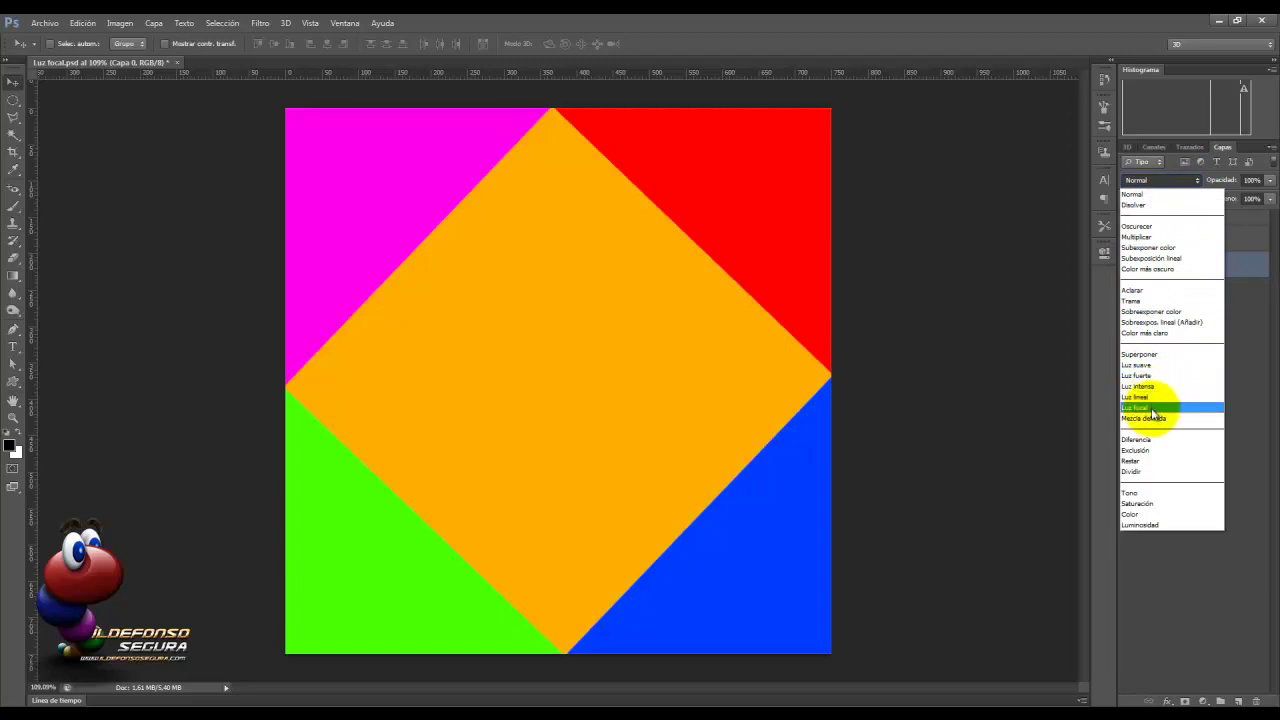
Step: Show the grey-stripes layer Capa 1 and its Grupo 1 labels, and set Capa 1 to Luz focal
left_click(1171, 343)
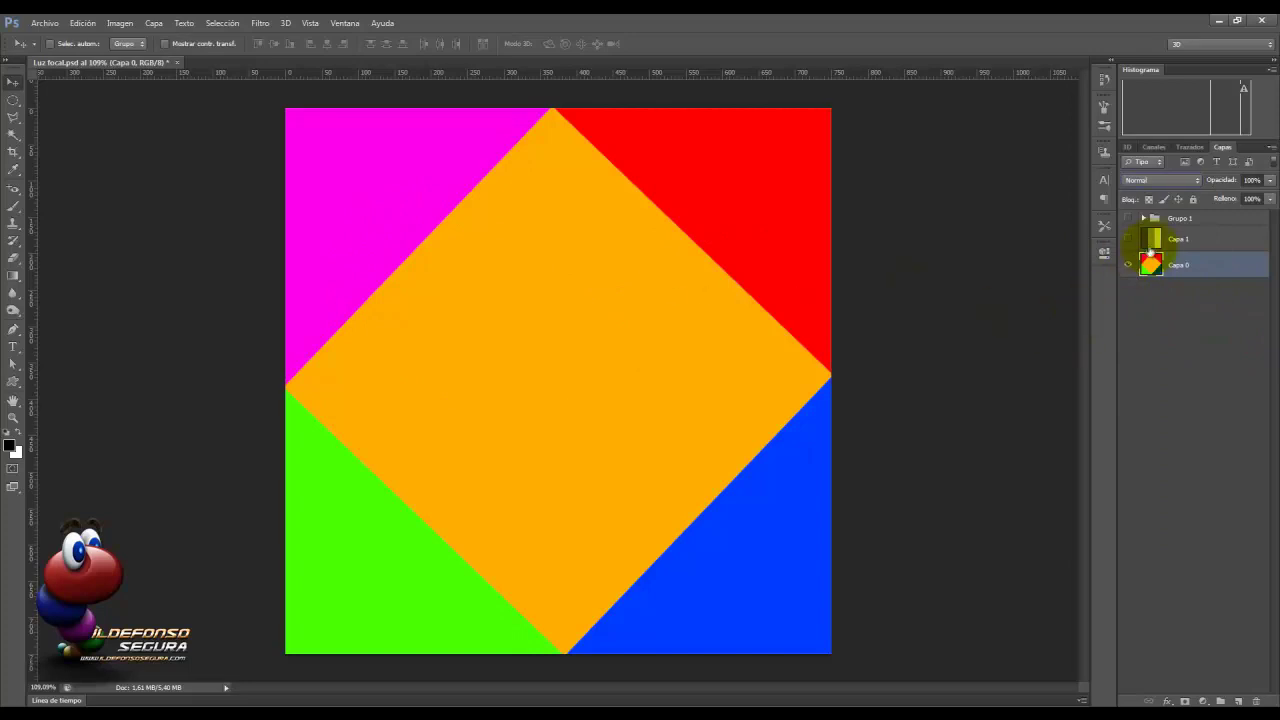
left_click(1160, 239)
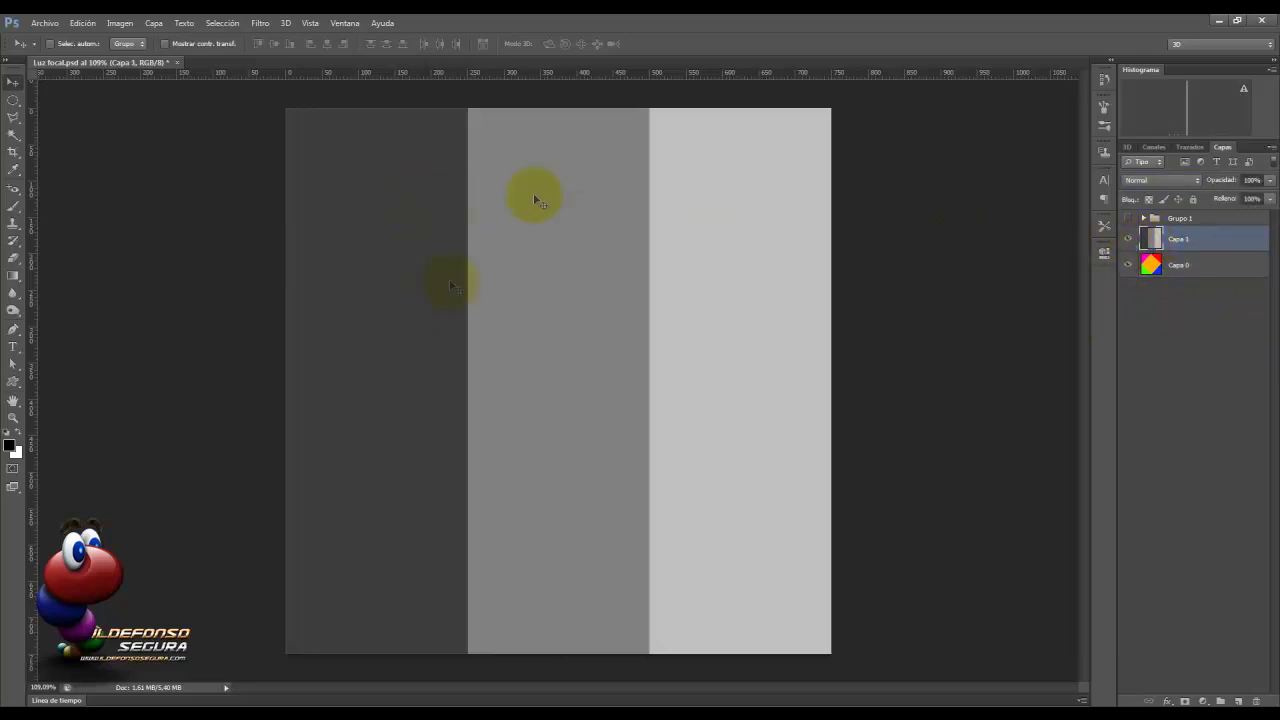
left_click(1128, 218)
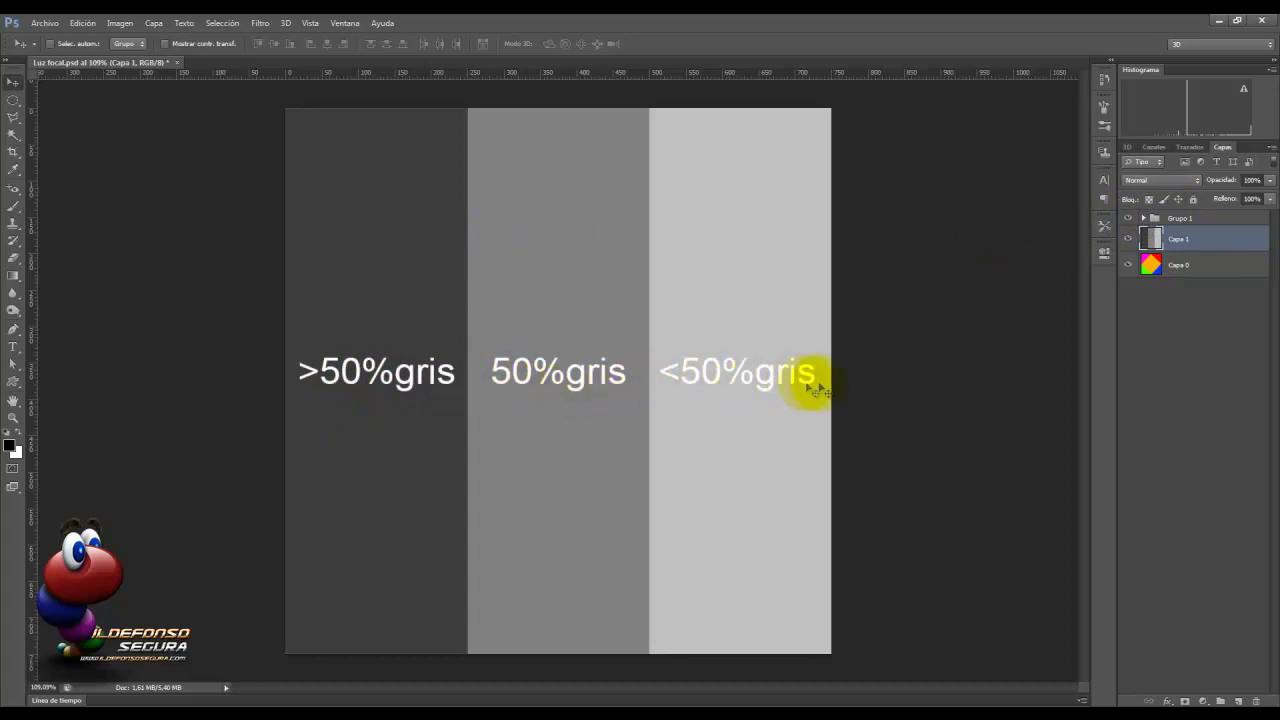
left_click(1197, 181)
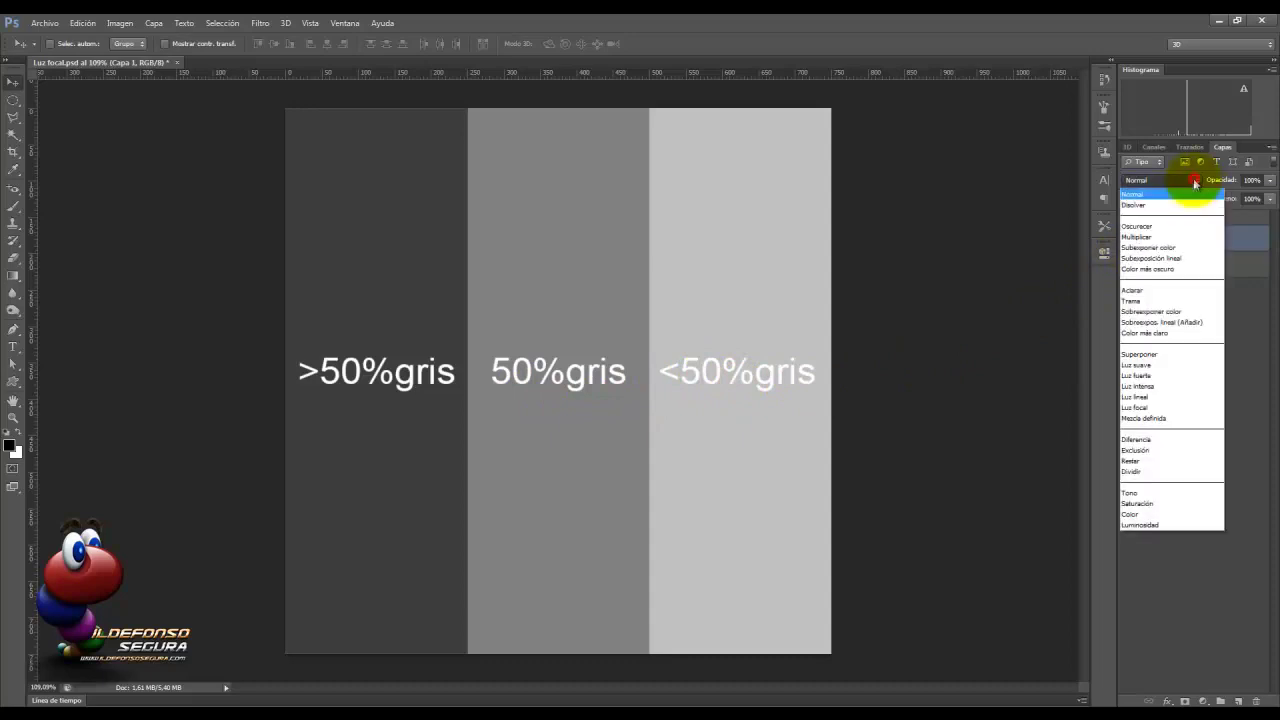
left_click(1133, 410)
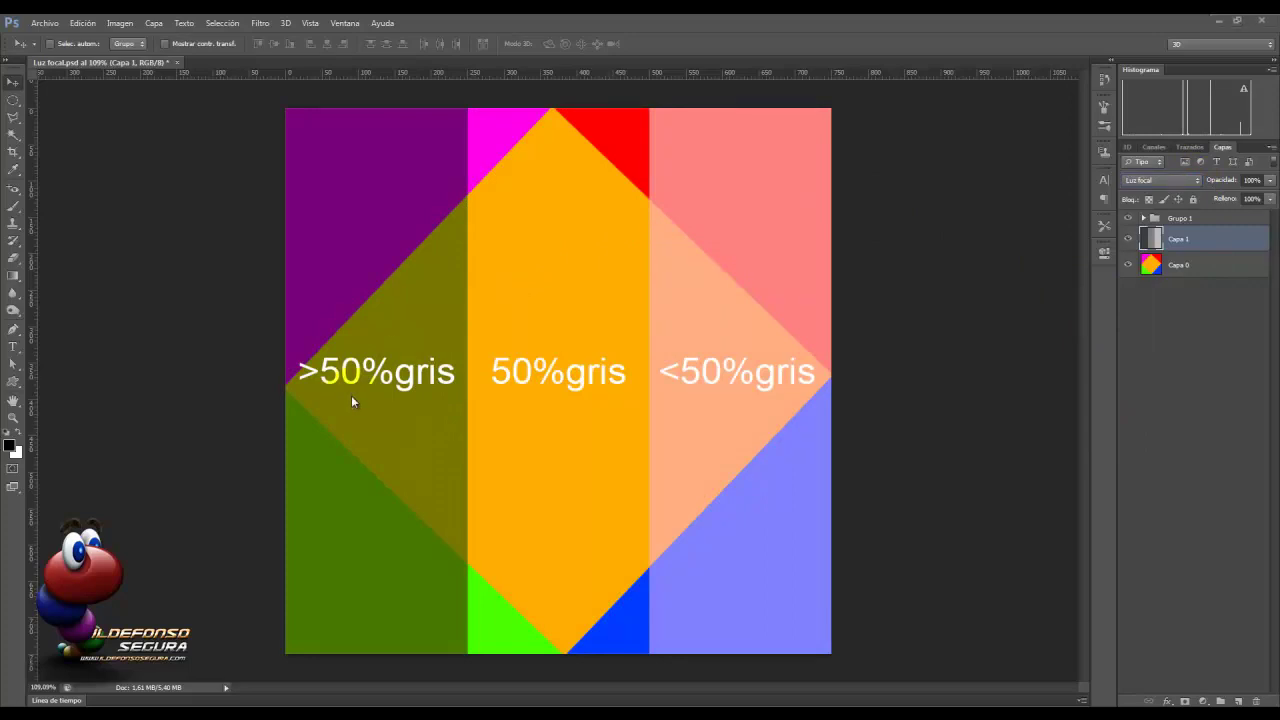
Step: Hide and reshow the grey-stripes layer to compare the diamond with and without Luz focal
left_click(366, 296)
left_click_drag(382, 289, 367, 215)
left_click_drag(370, 206, 397, 210)
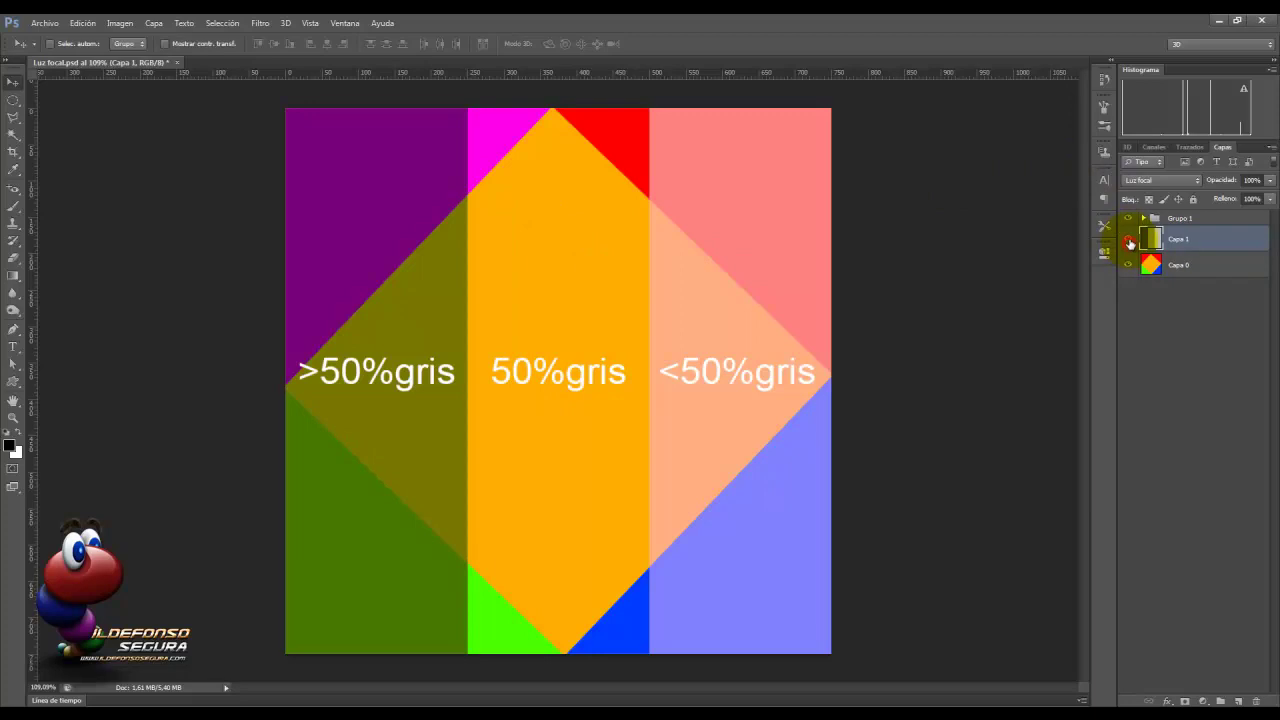
left_click(1129, 241)
left_click(1129, 241)
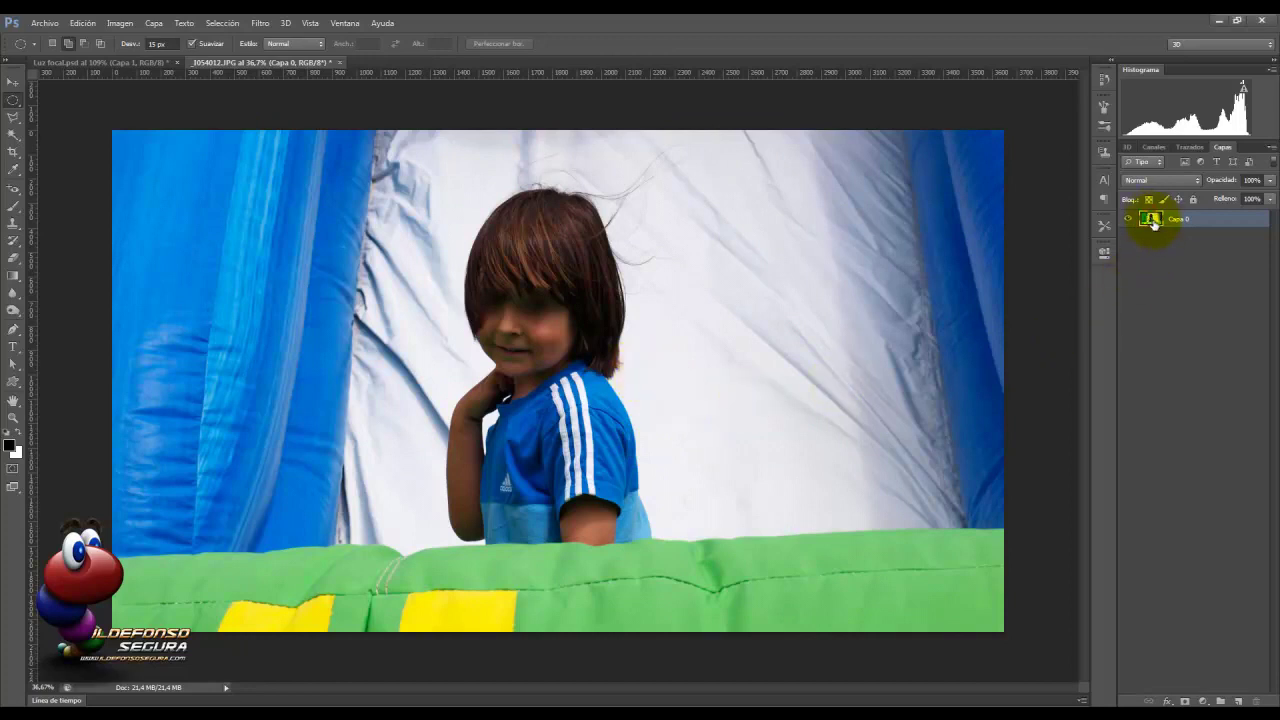
Step: Add a gradient map with the orange-purple preset to the boy photo and set it to Luz focal
left_click(1203, 700)
left_click(1194, 673)
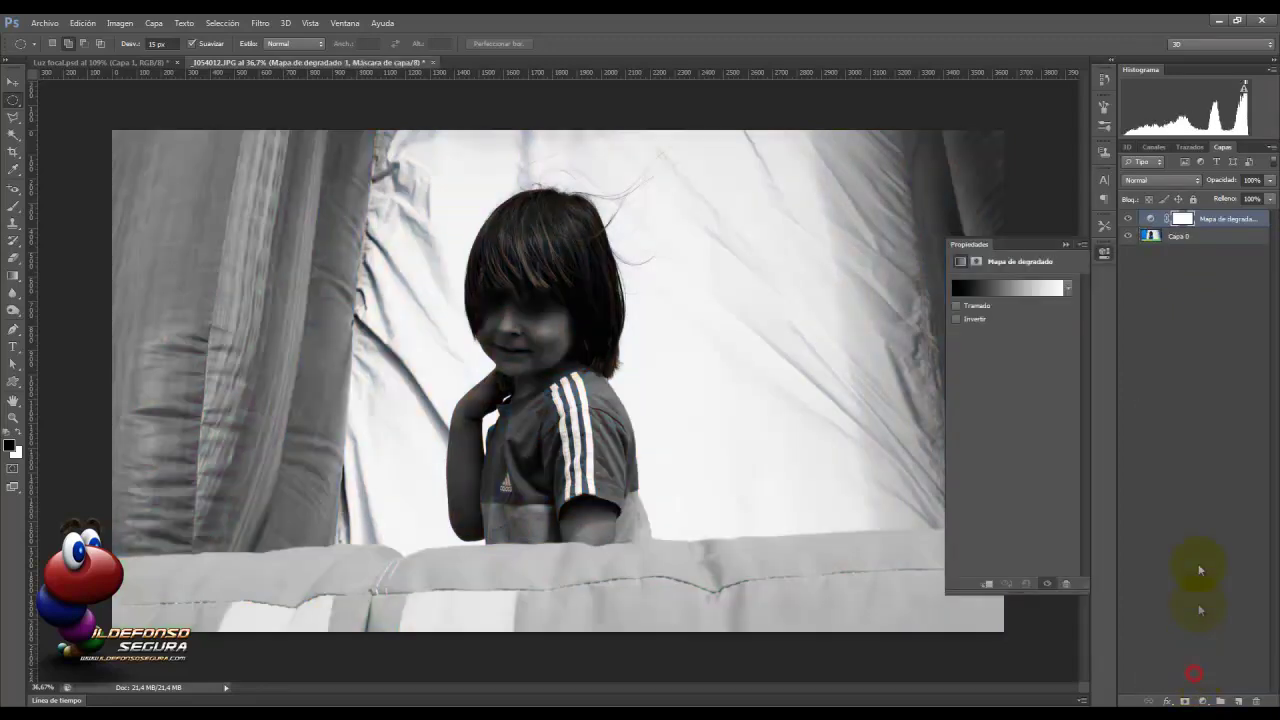
left_click(1068, 290)
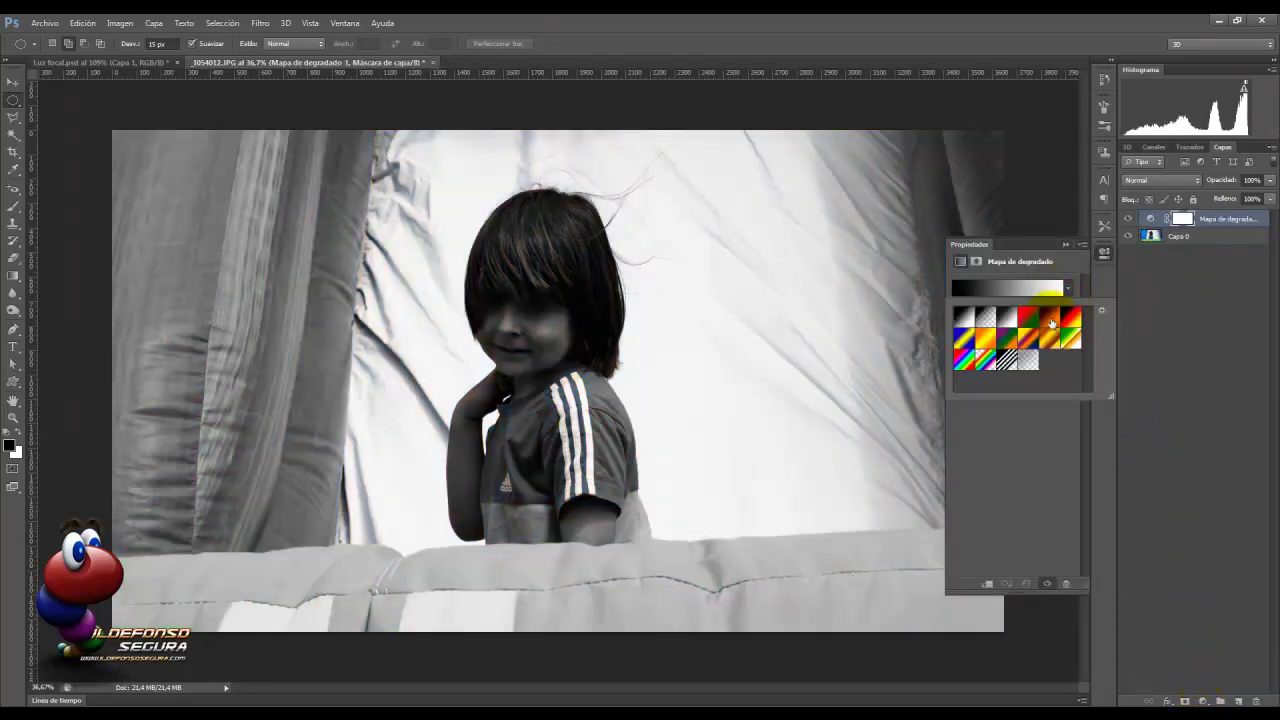
left_click(1051, 320)
left_click(1074, 256)
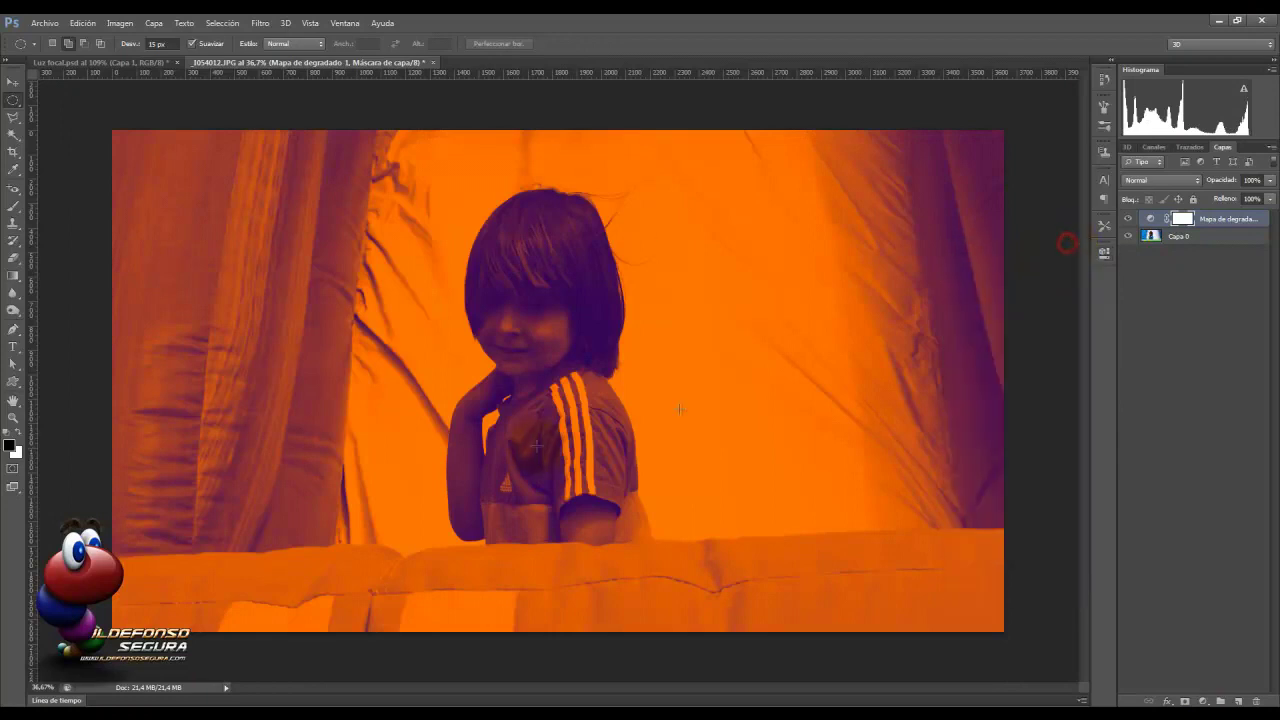
left_click(1190, 180)
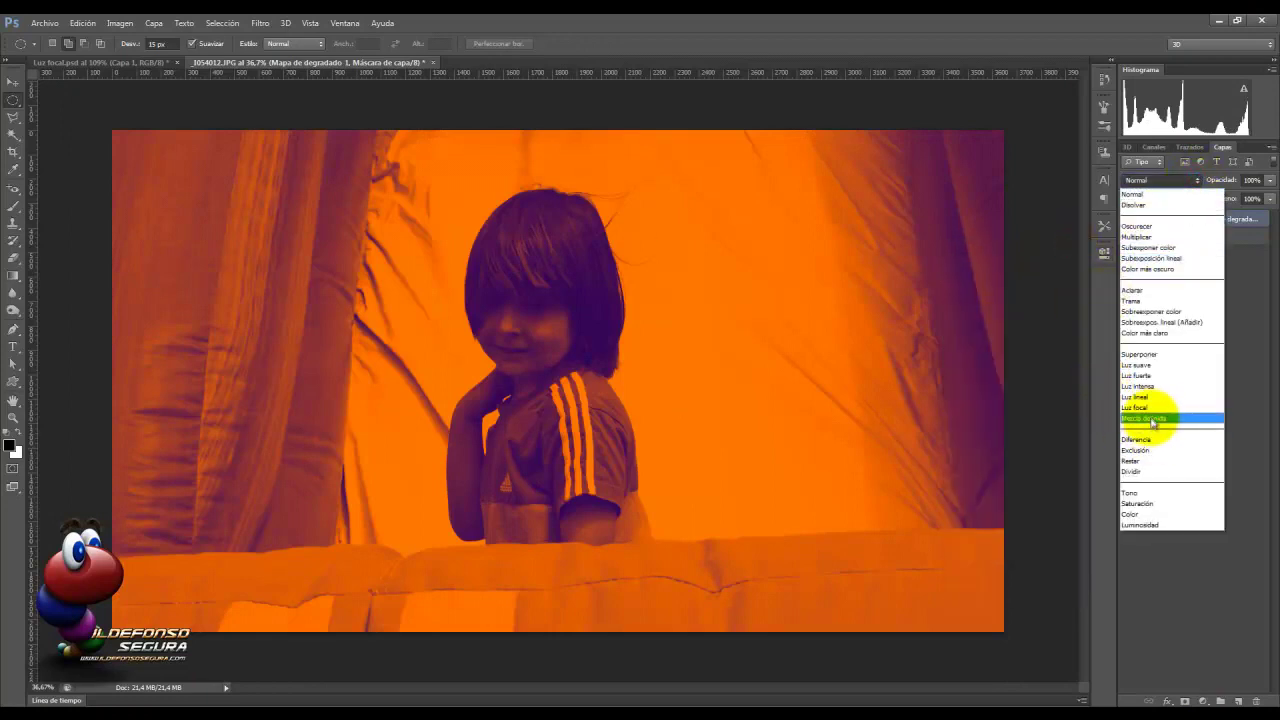
left_click(1149, 408)
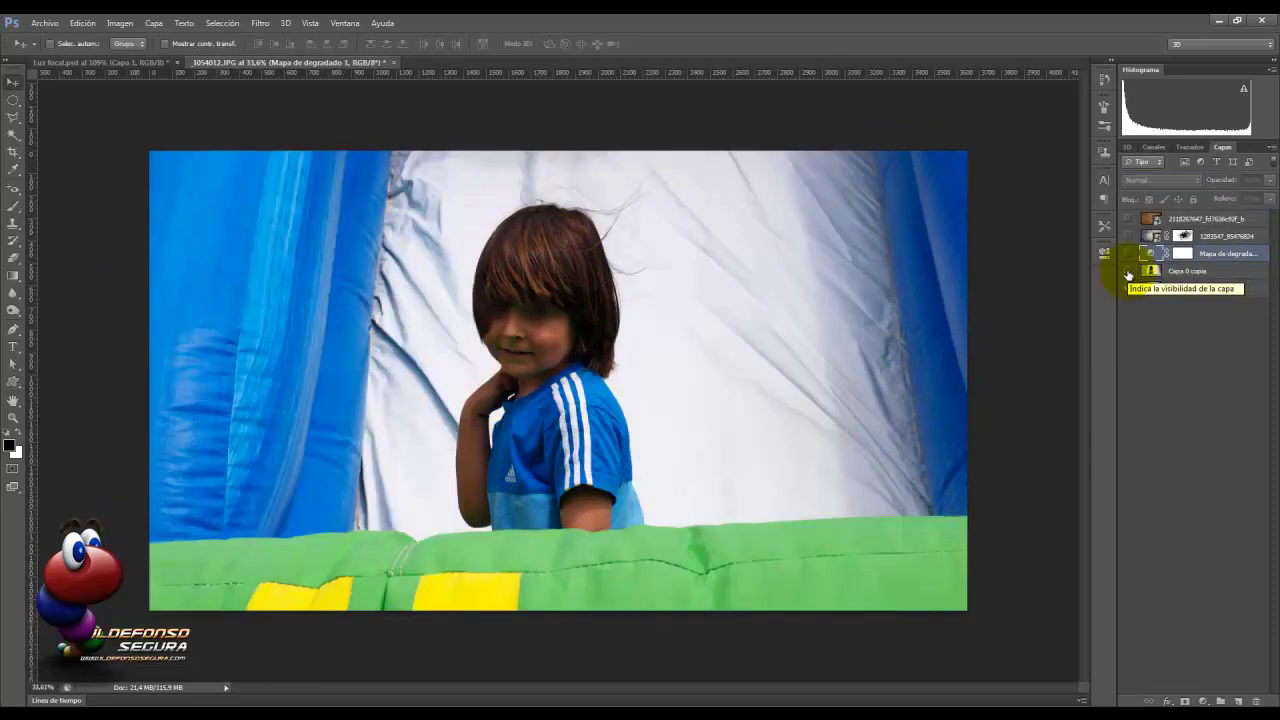
Step: Turn on the greyscale copy, scratched texture, paper texture and gradient map layers
left_click(1128, 273)
left_click(1129, 235)
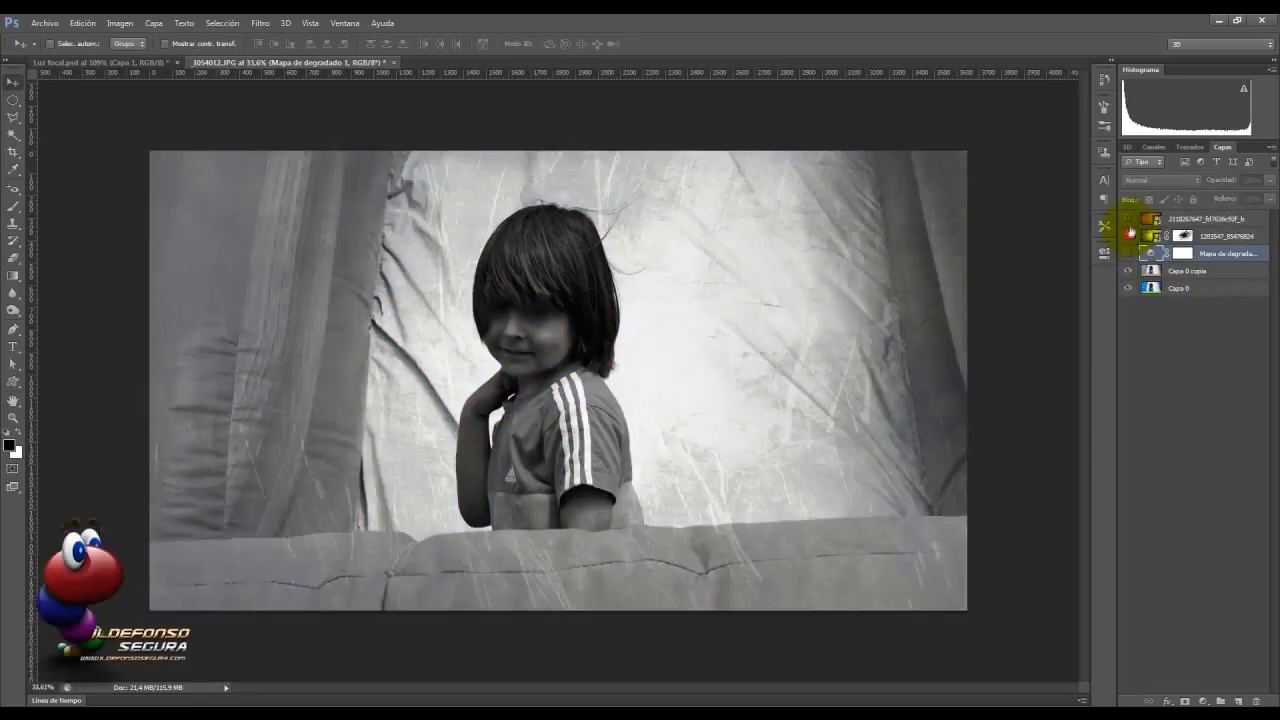
left_click(1128, 218)
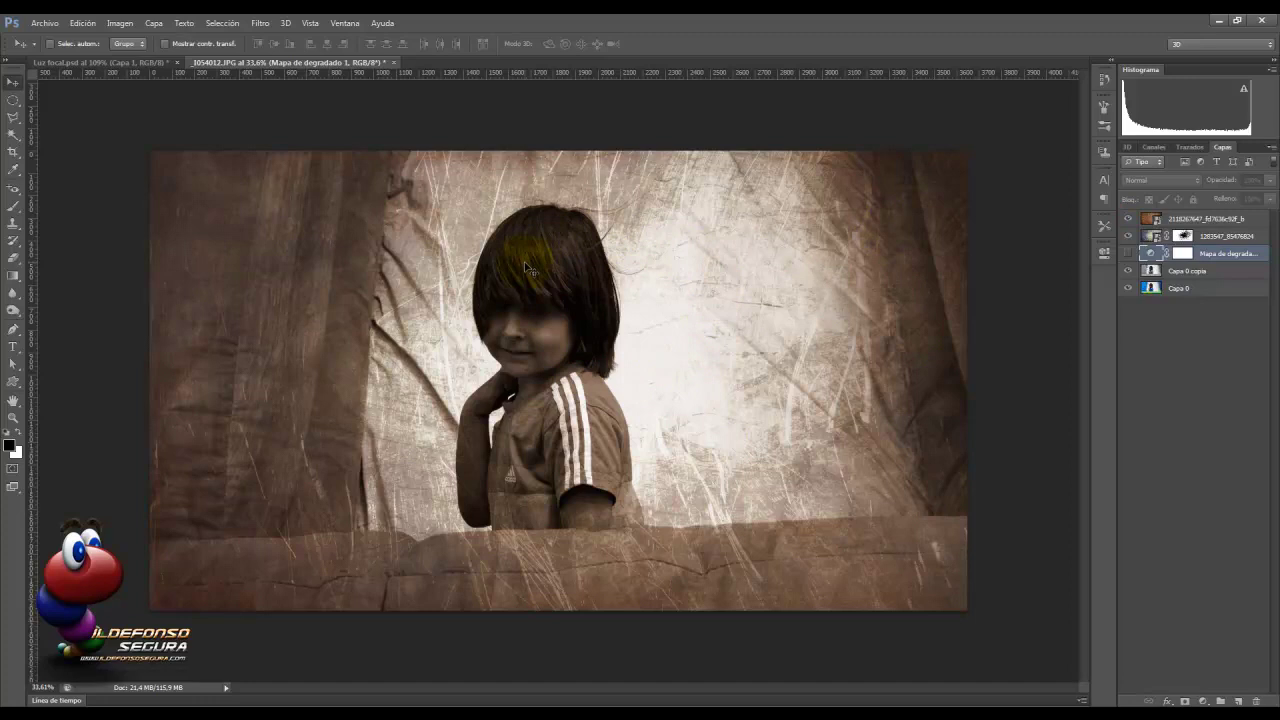
left_click(1129, 256)
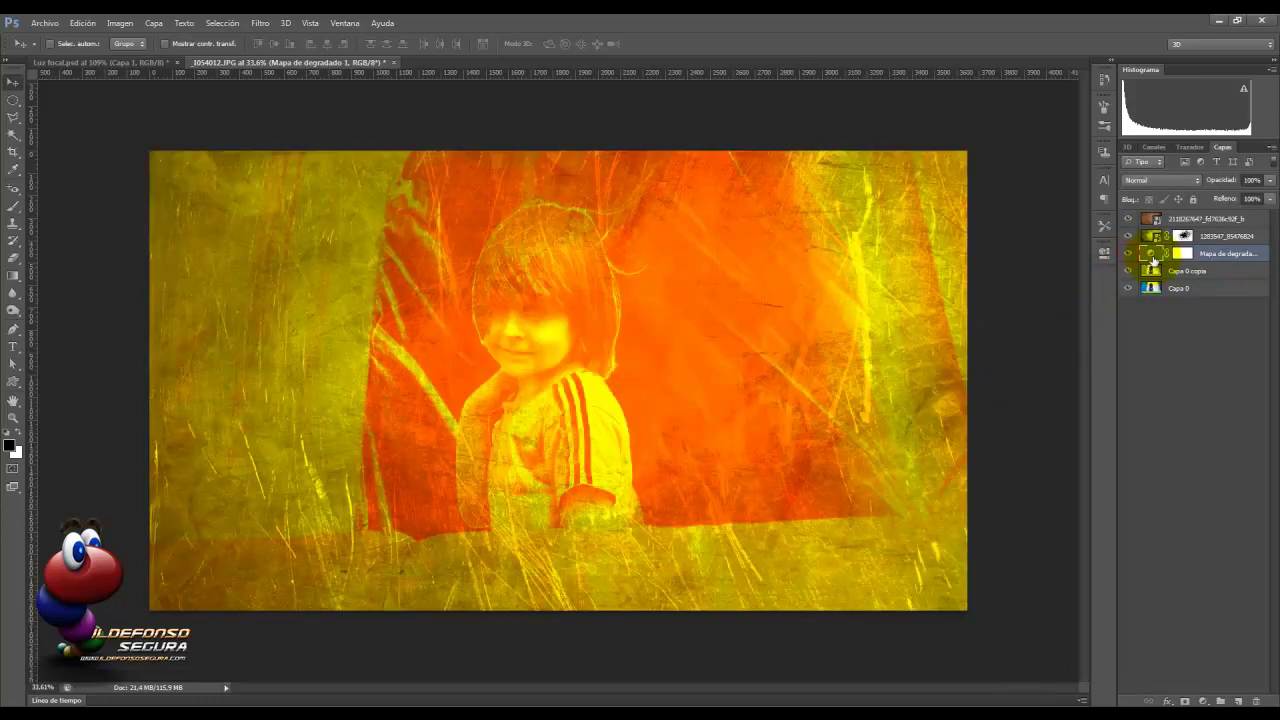
Step: Adjust the gradient map's colours, set it to Luz focal at 25% opacity, and compare it off and on
double_click(1151, 254)
left_click(1053, 292)
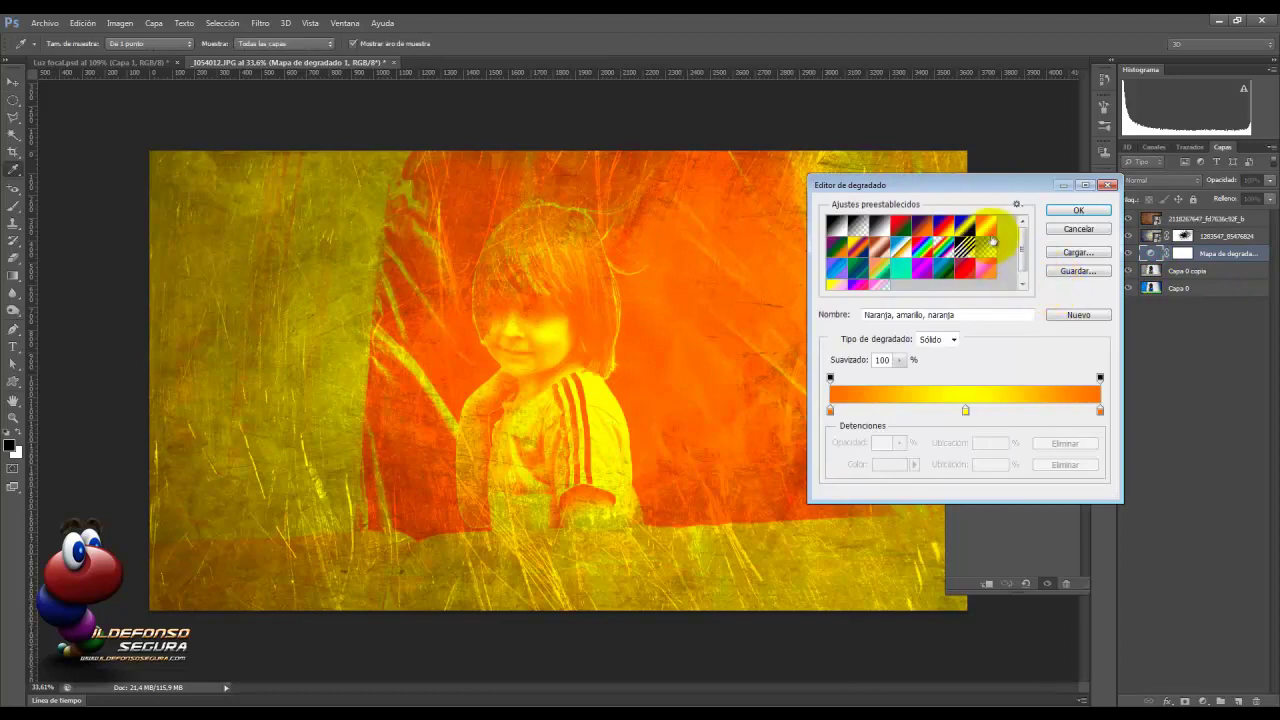
left_click(1055, 213)
left_click(1065, 244)
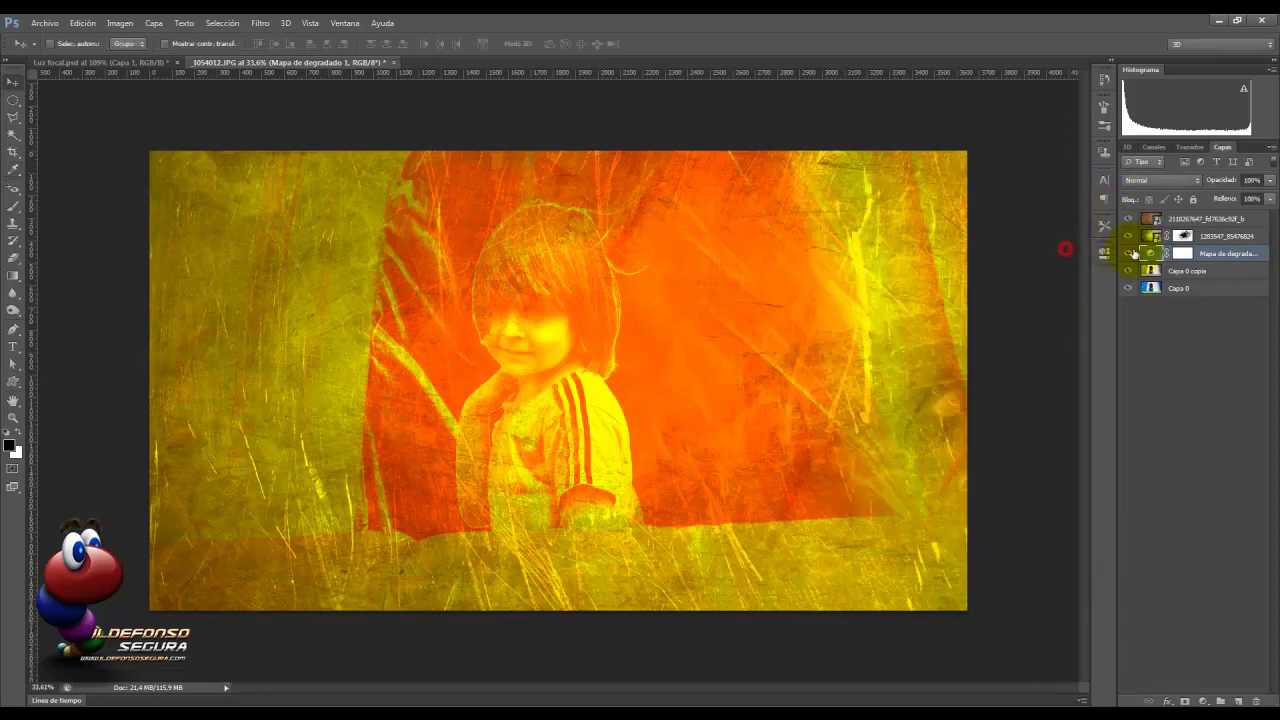
left_click(1195, 181)
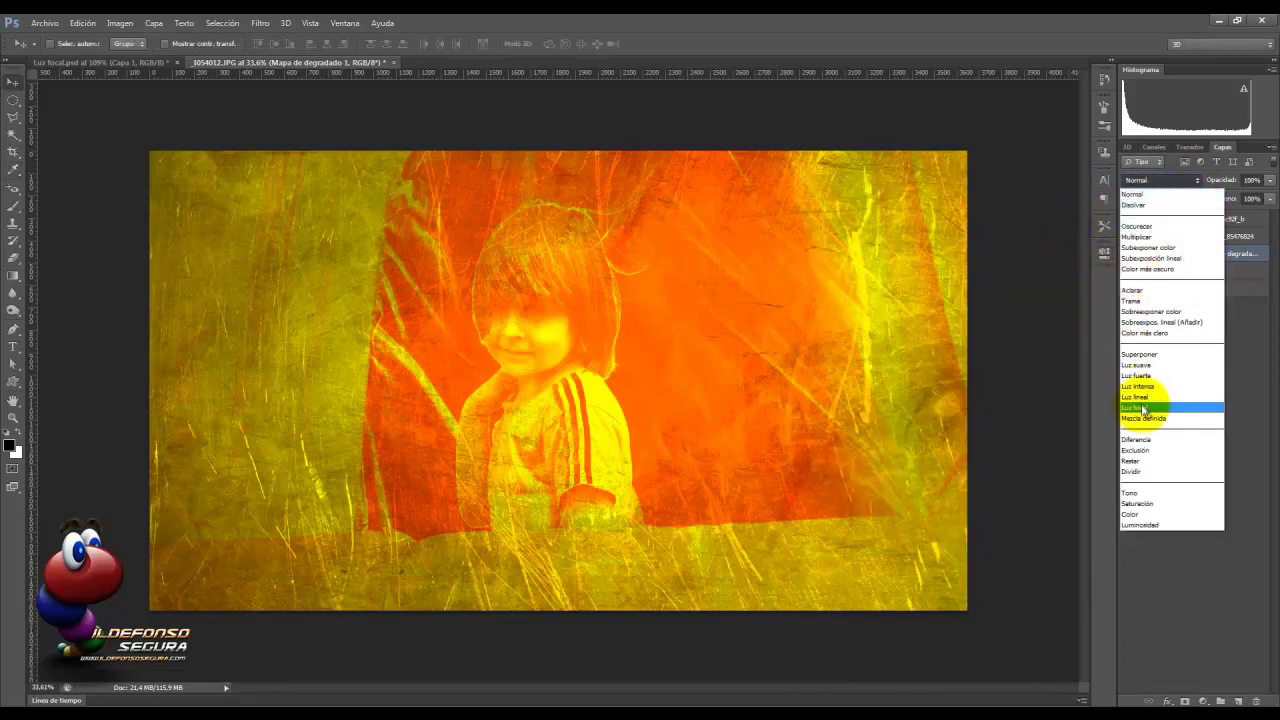
left_click(1145, 408)
left_click(1250, 180)
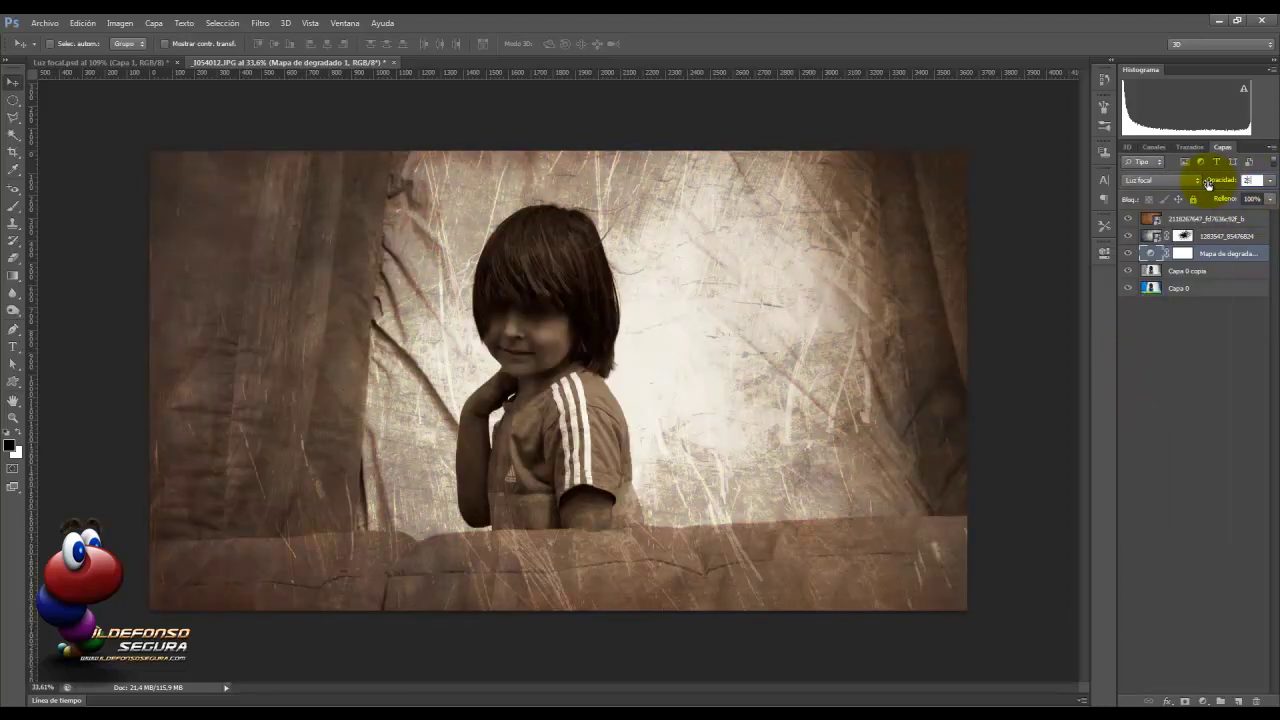
left_click_drag(1208, 183, 1200, 186)
type("25")
left_click(1155, 256)
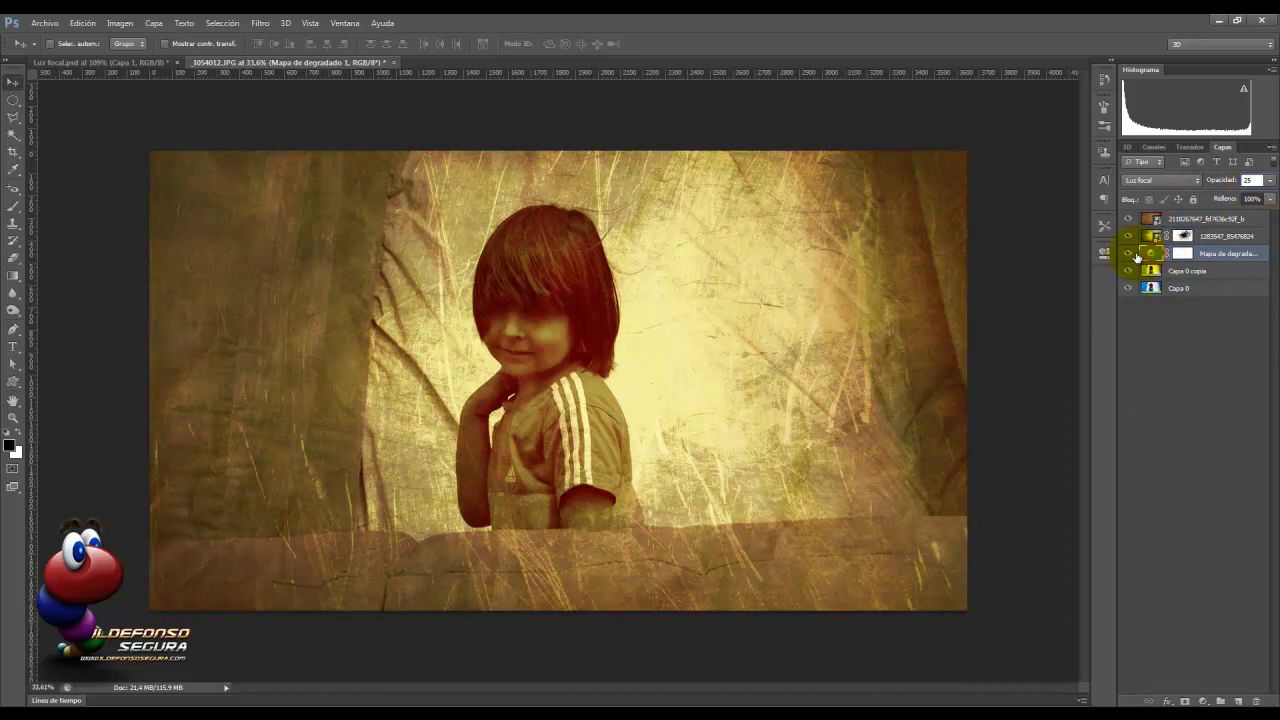
left_click(1130, 255)
left_click(1130, 255)
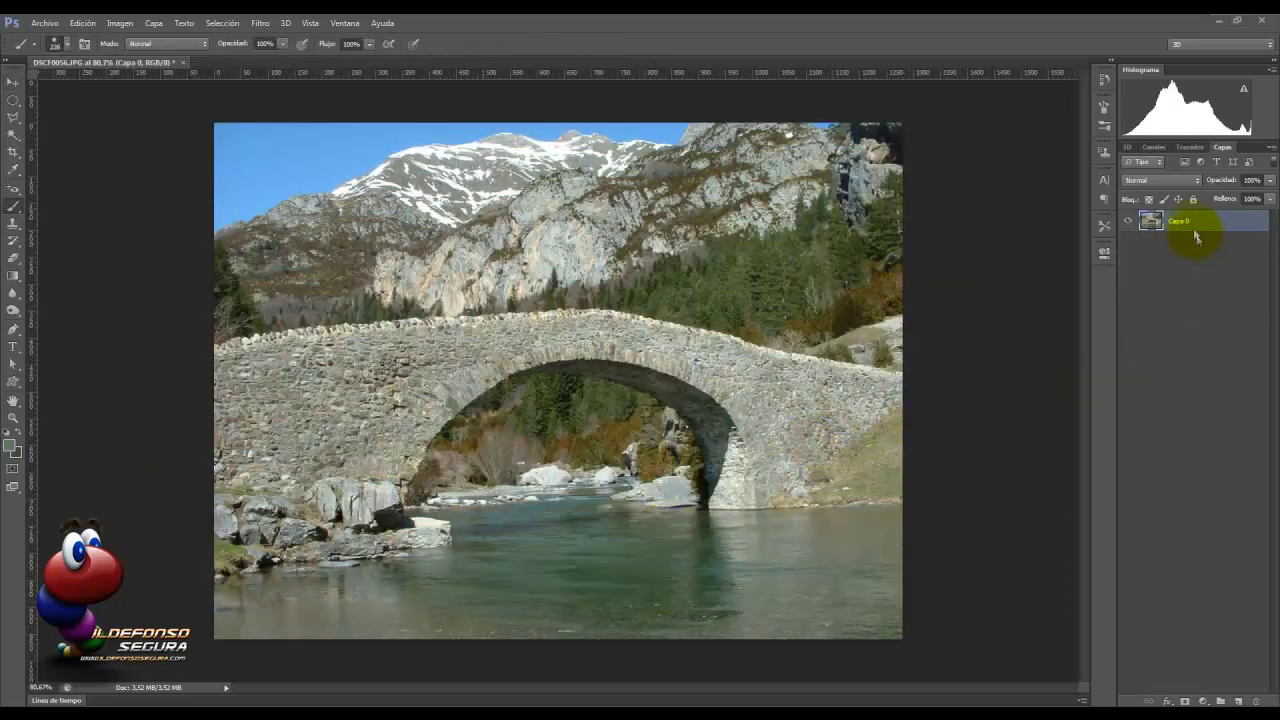
Step: Duplicate the bridge layer Capa 0 and set the copy's blend mode to Mezcla definida
mouse_move(1157, 223)
left_mouse_down()
mouse_move(1193, 549)
mouse_move(1238, 701)
left_mouse_up()
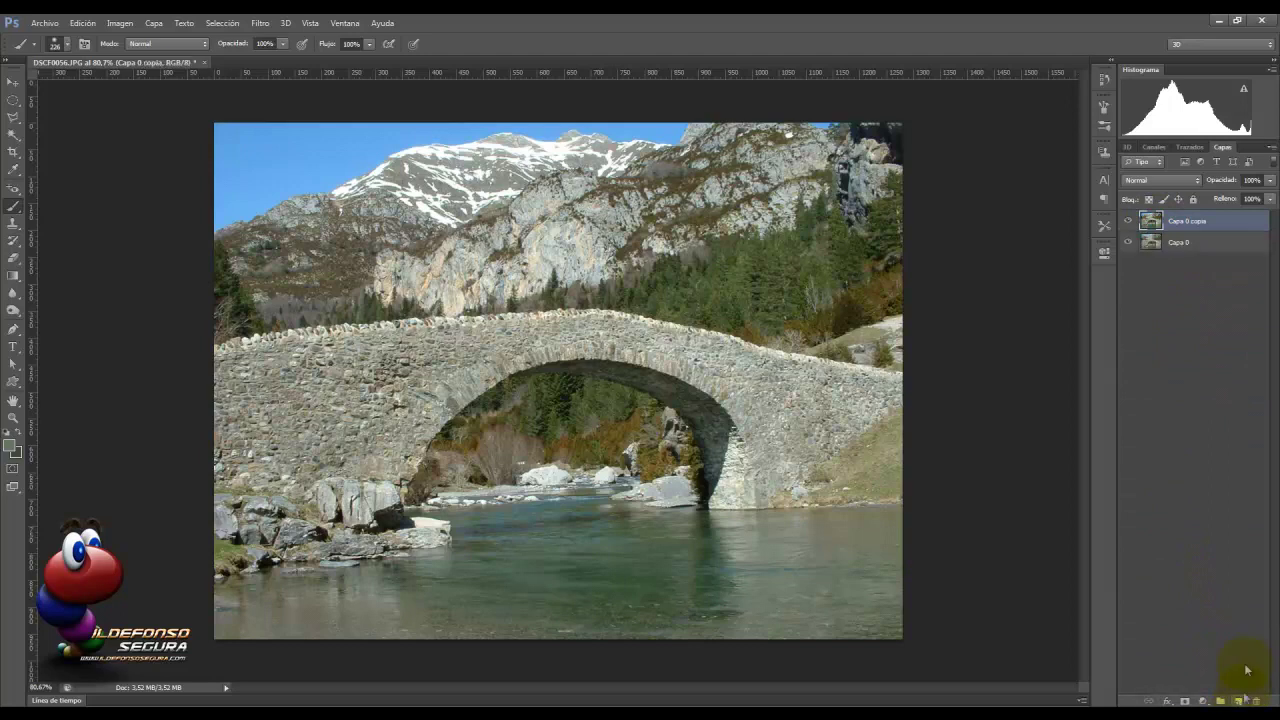
left_click(1178, 181)
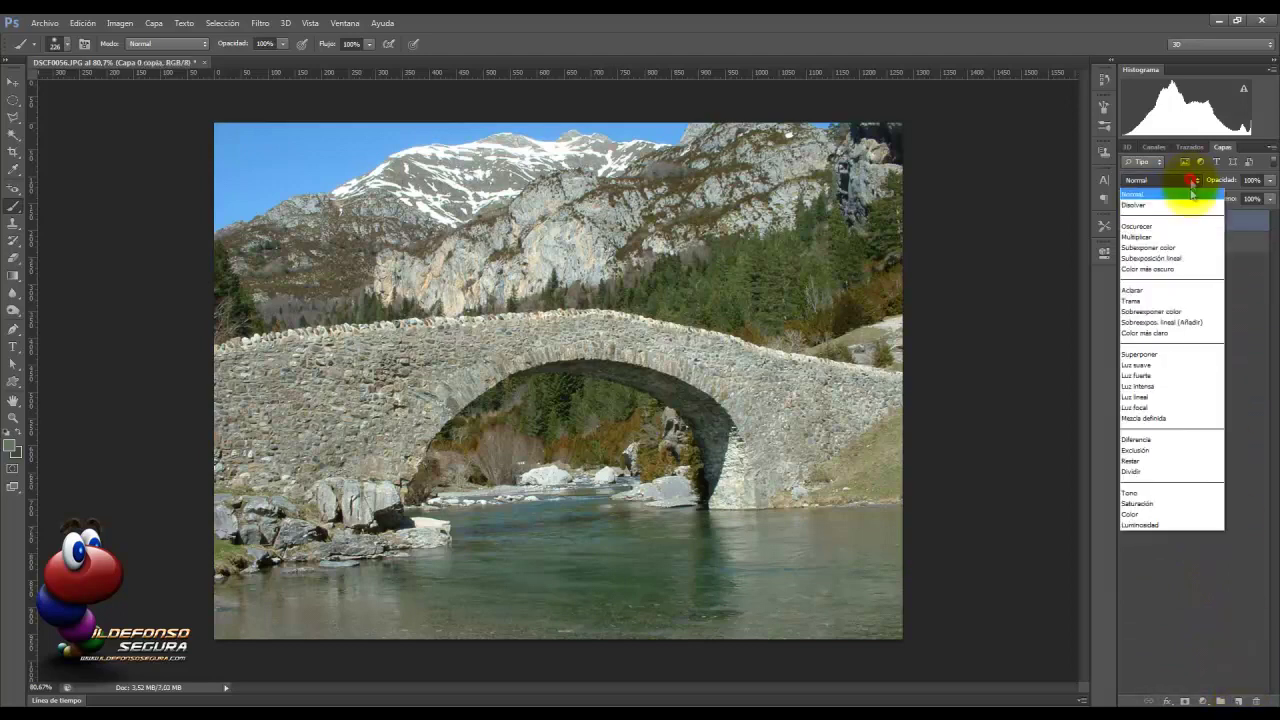
left_click(1172, 419)
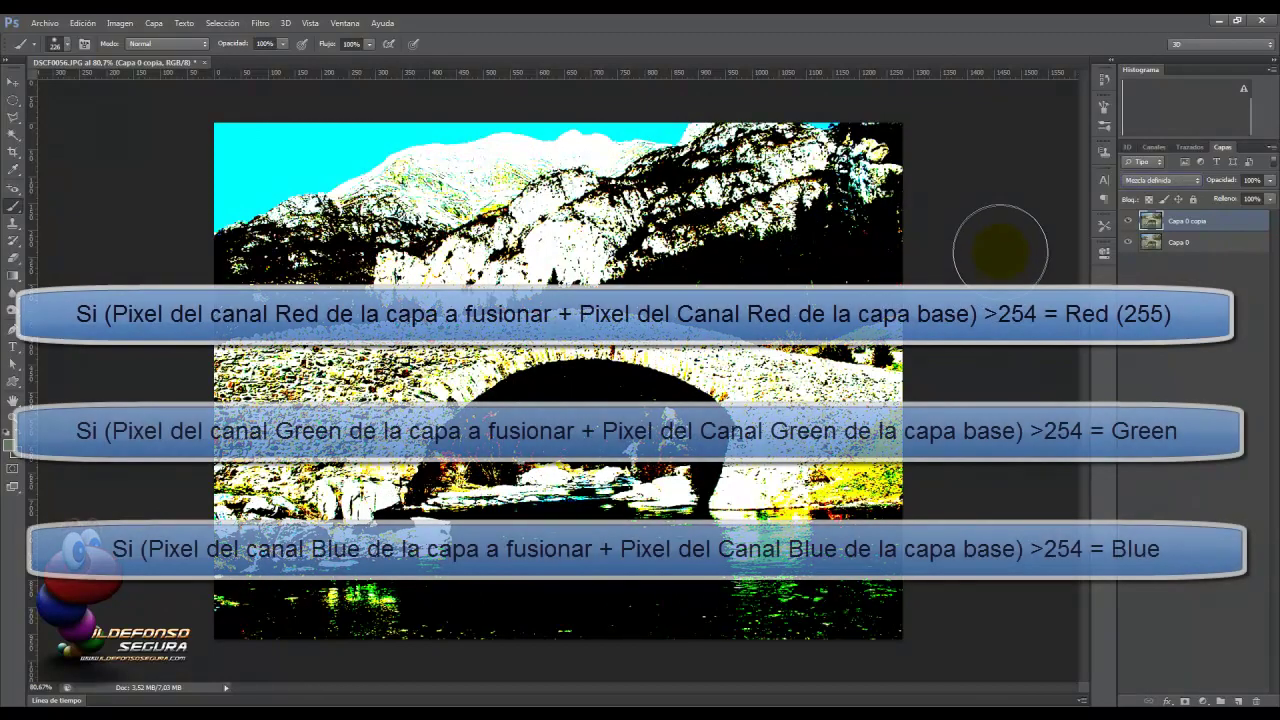
left_click(10, 83)
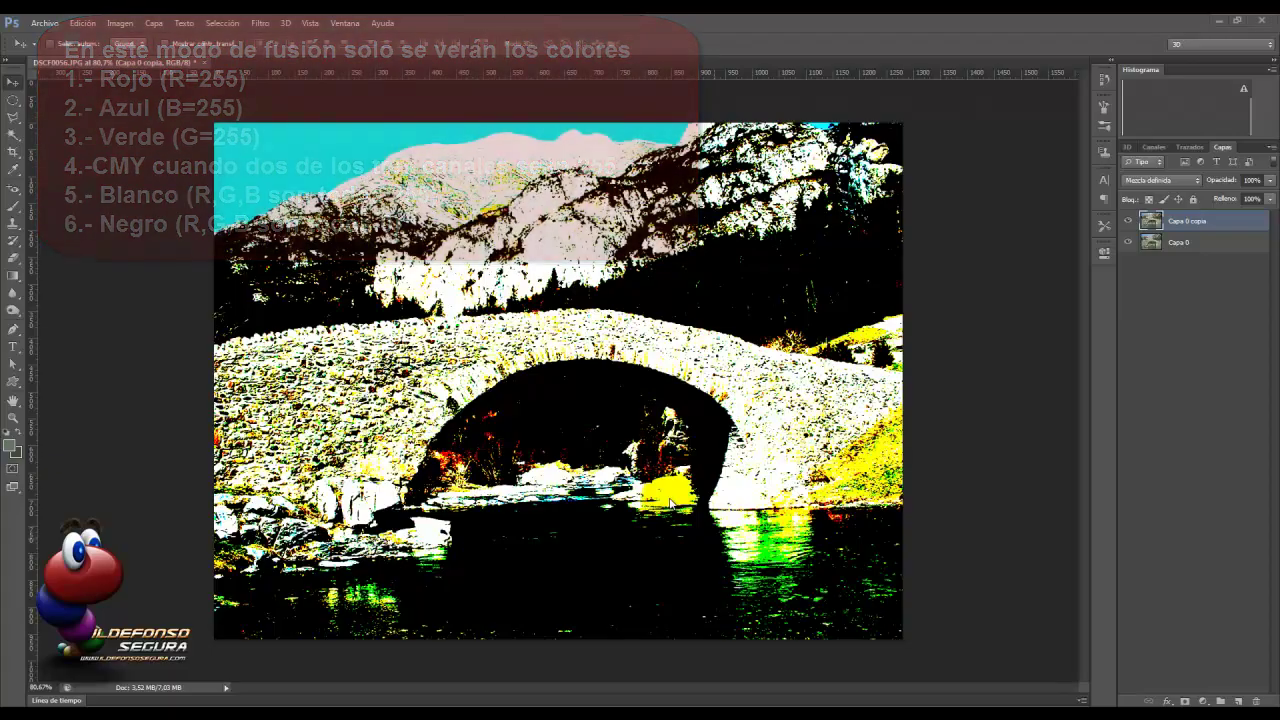
left_click(1195, 243)
Step: Add a Mapa de degradado layer using the brown-to-orange preset at 50% opacity above Capa 0
left_click(1202, 700)
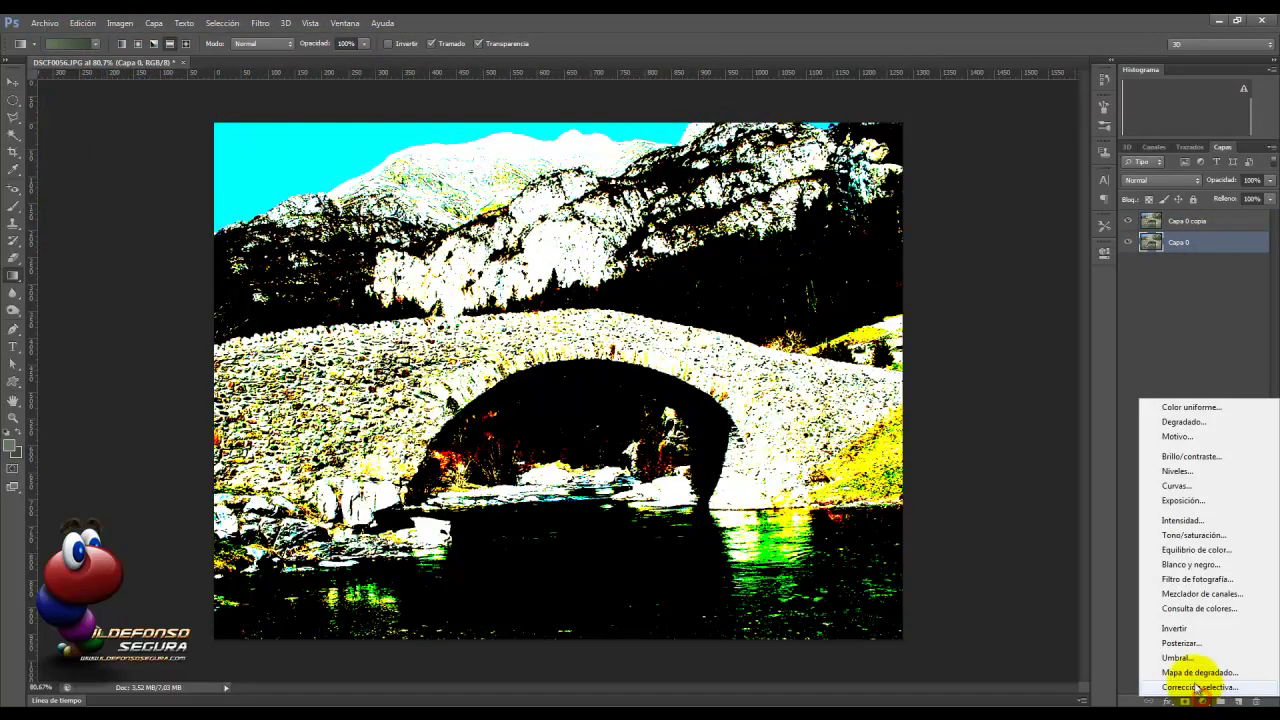
left_click(1195, 674)
left_click(1050, 288)
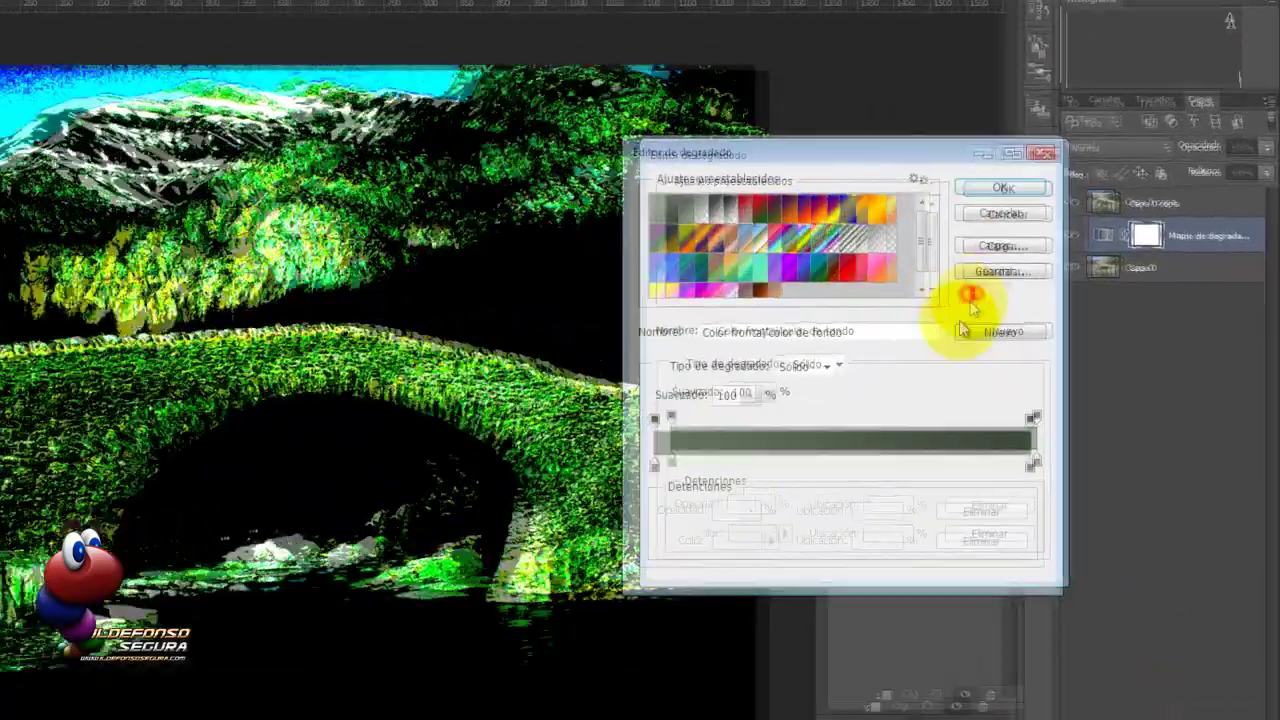
left_click(678, 305)
left_click(912, 172)
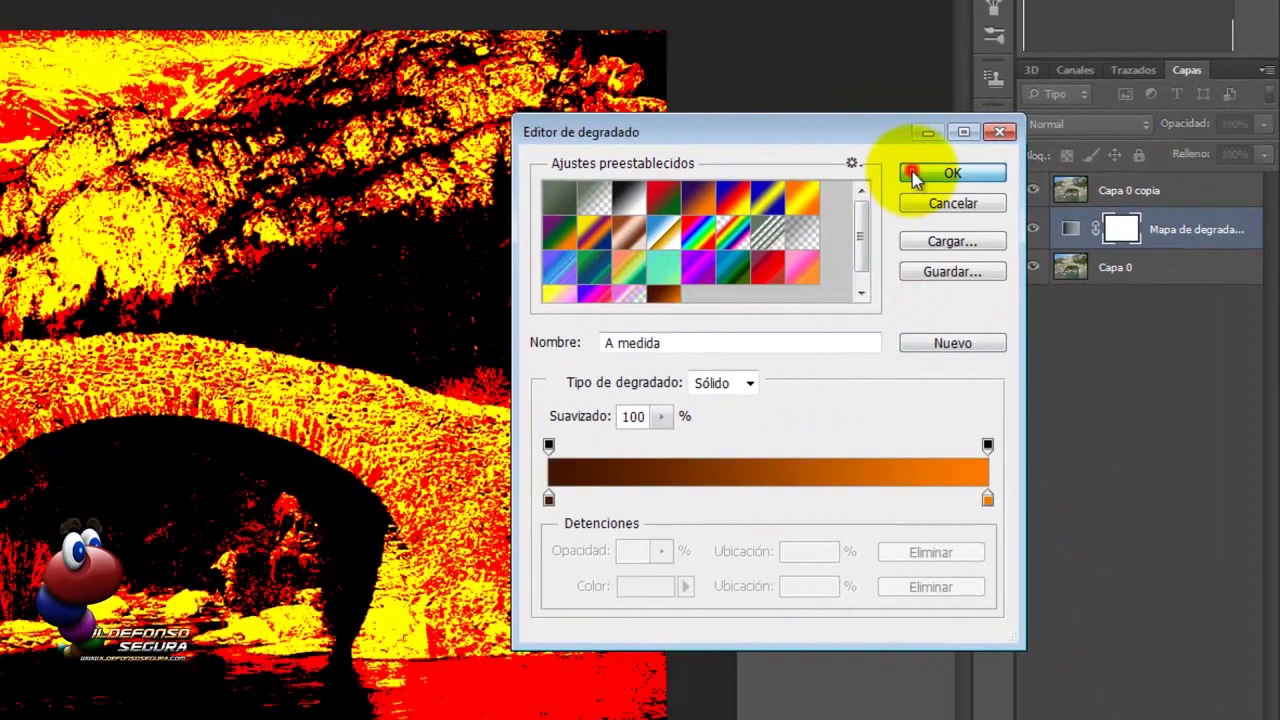
left_click(1171, 127)
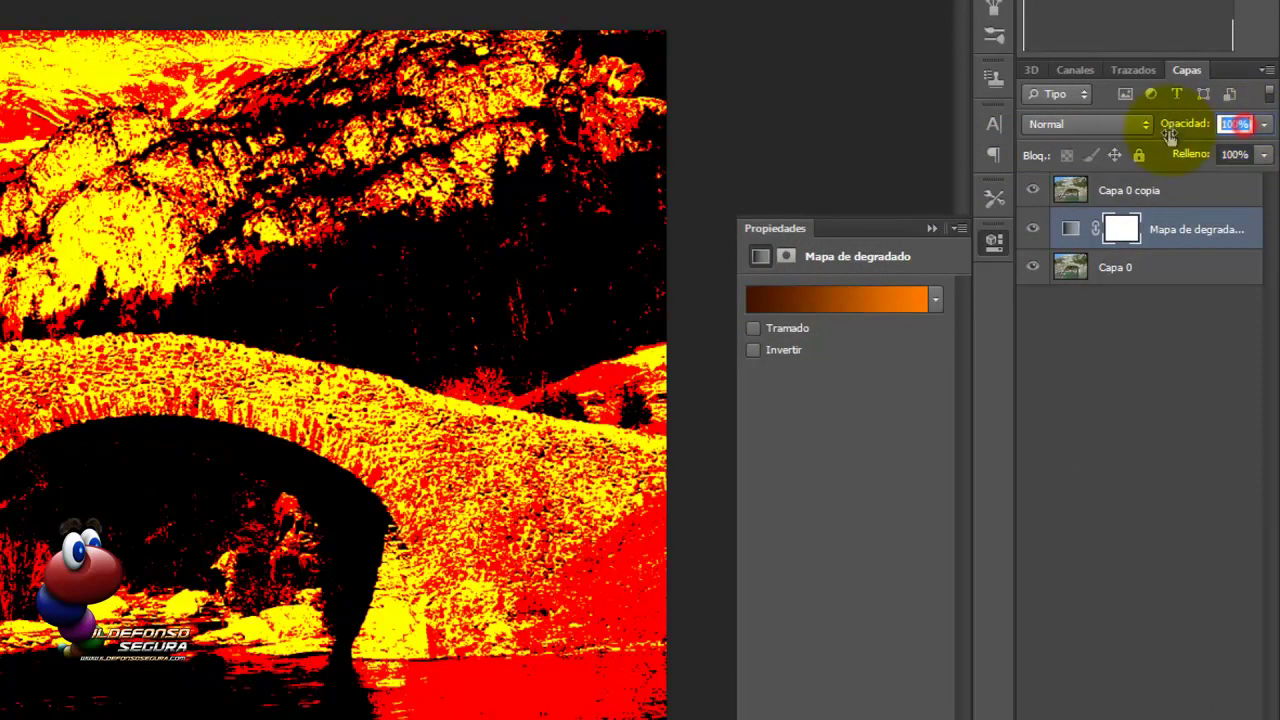
type("50")
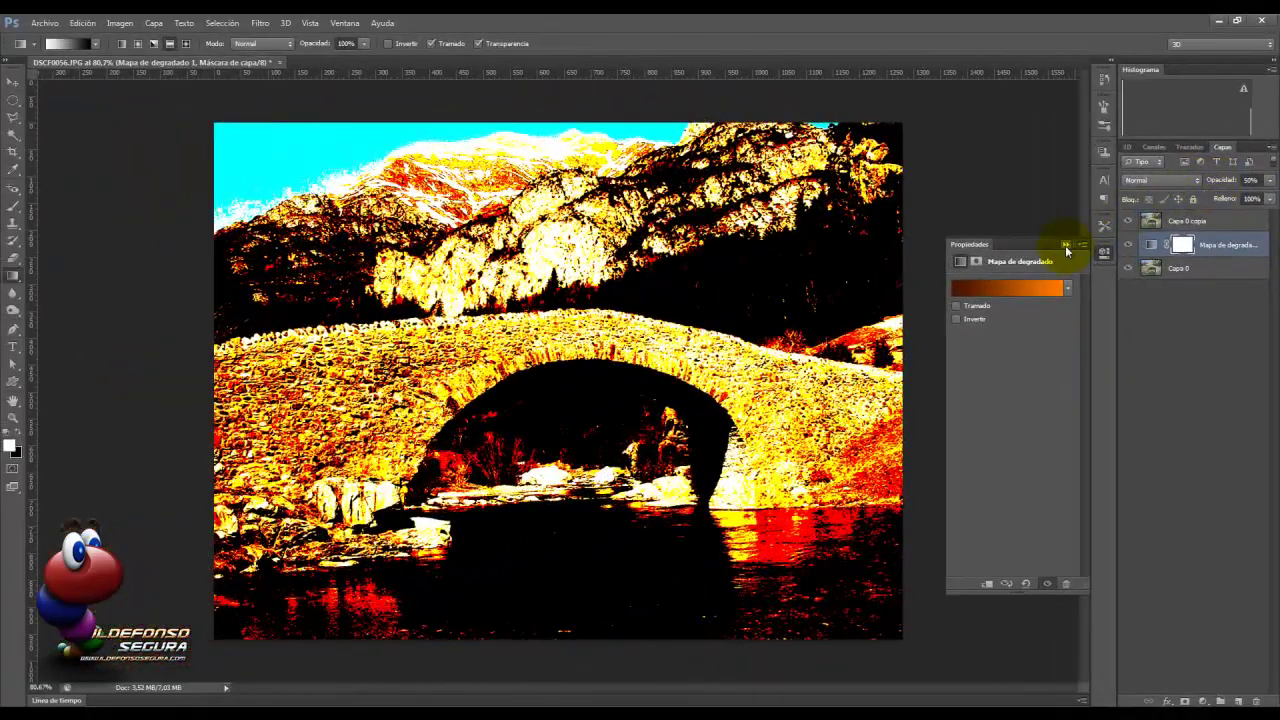
left_click(1066, 247)
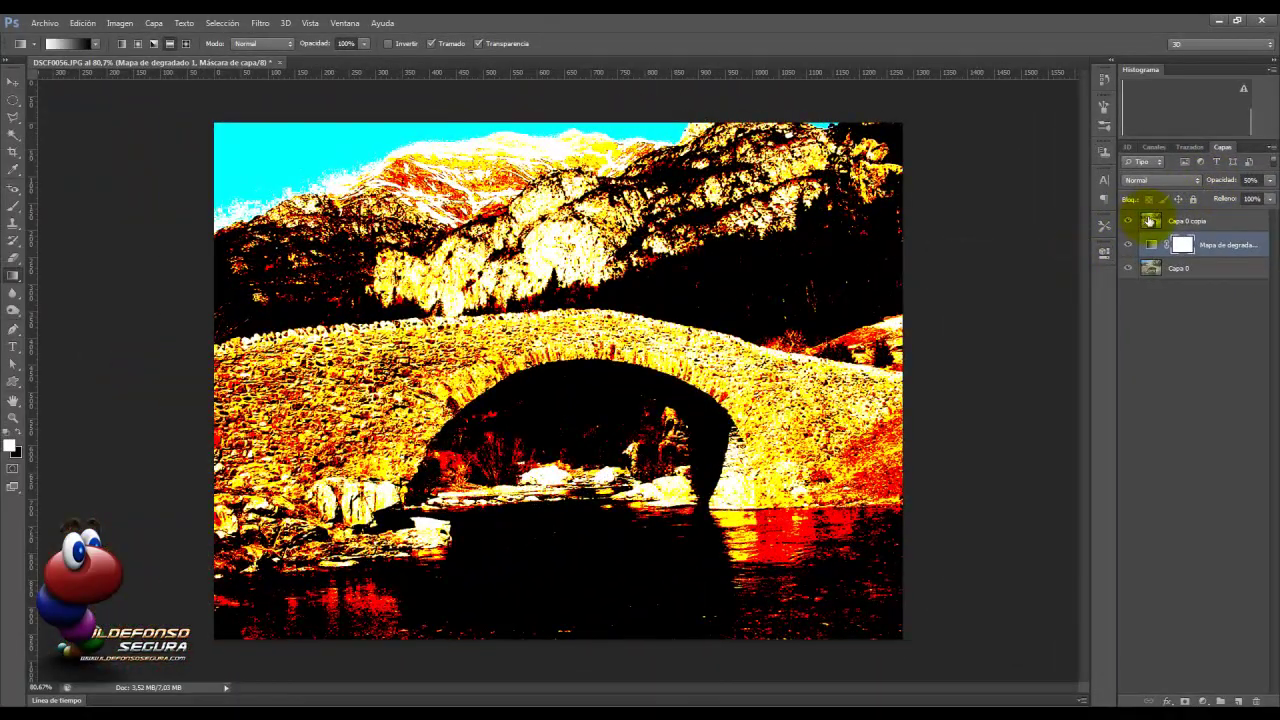
left_click(1160, 270)
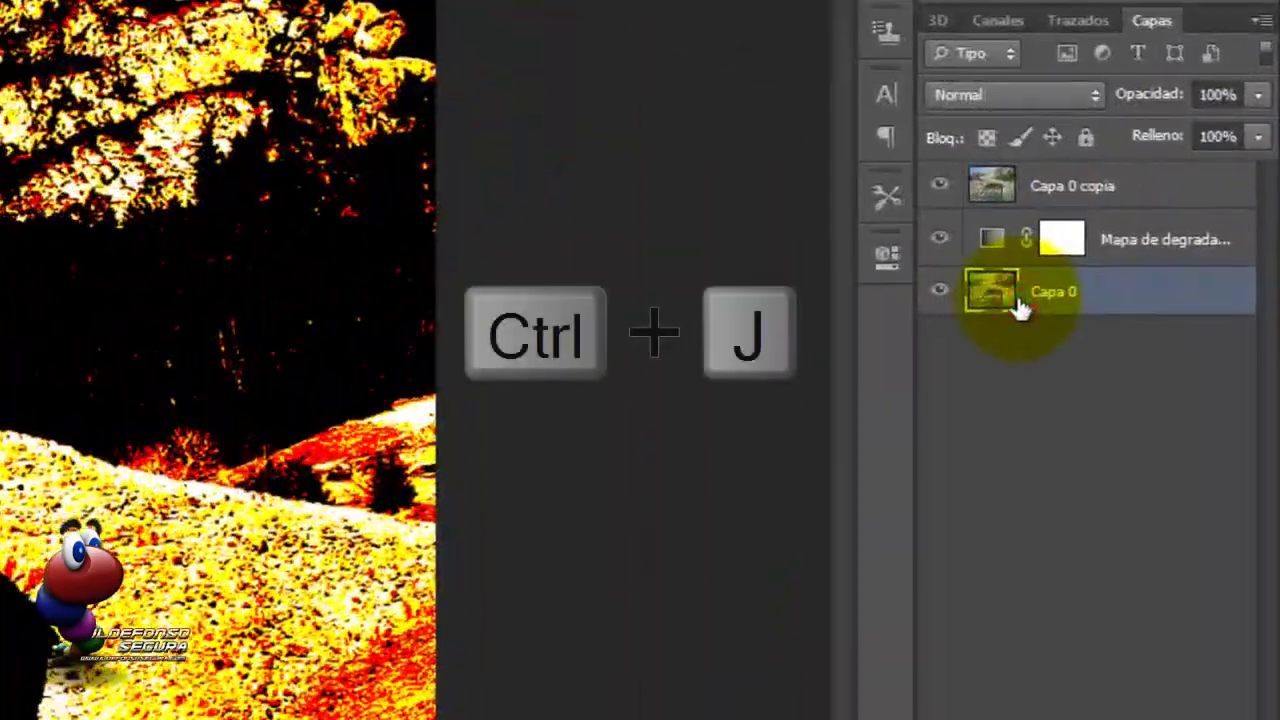
Step: Move a Capa 0 copy to the top and mask it with a black-to-white gradient from arch to mountaintop
key("ctrl+j")
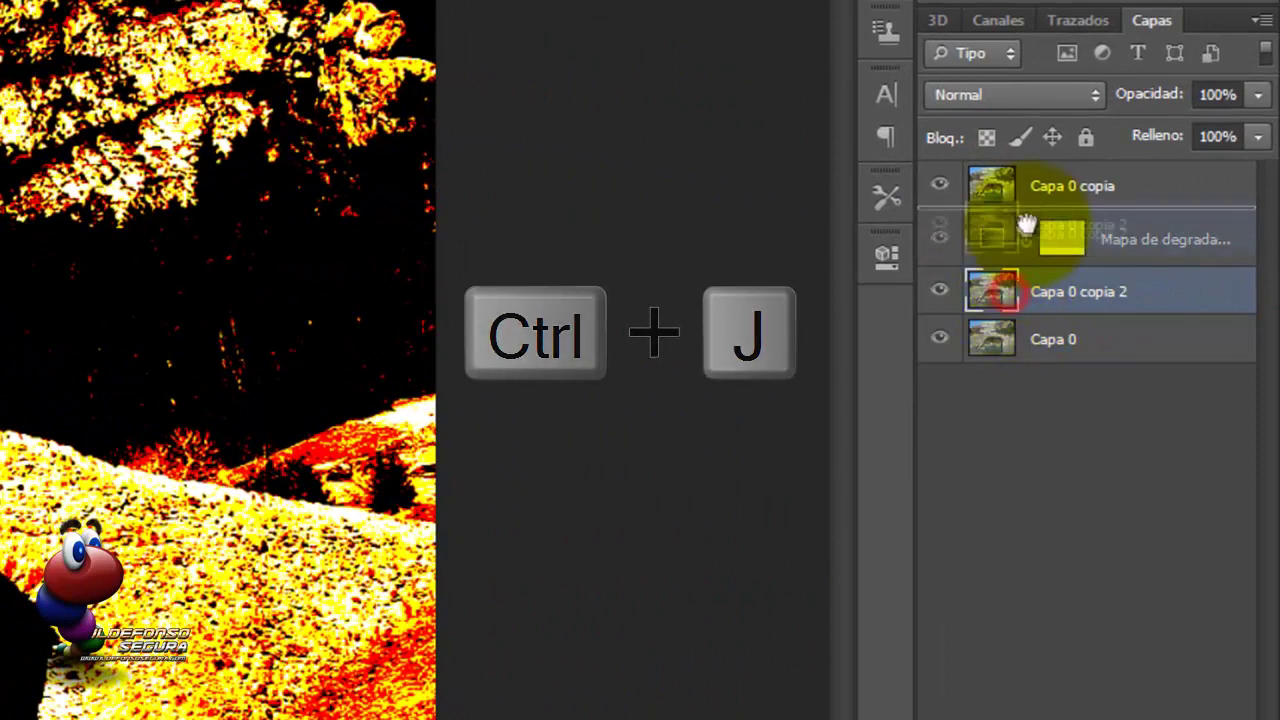
left_click_drag(1008, 298, 1030, 172)
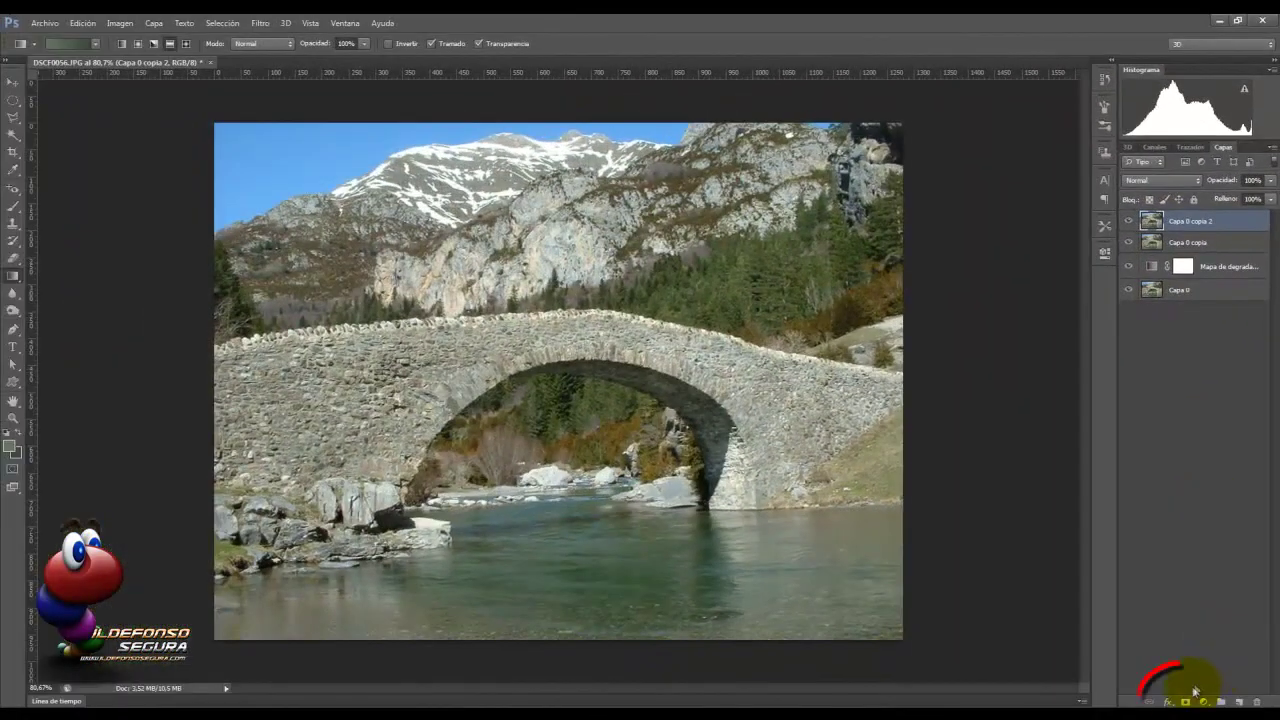
left_click(1187, 702)
left_click(13, 276)
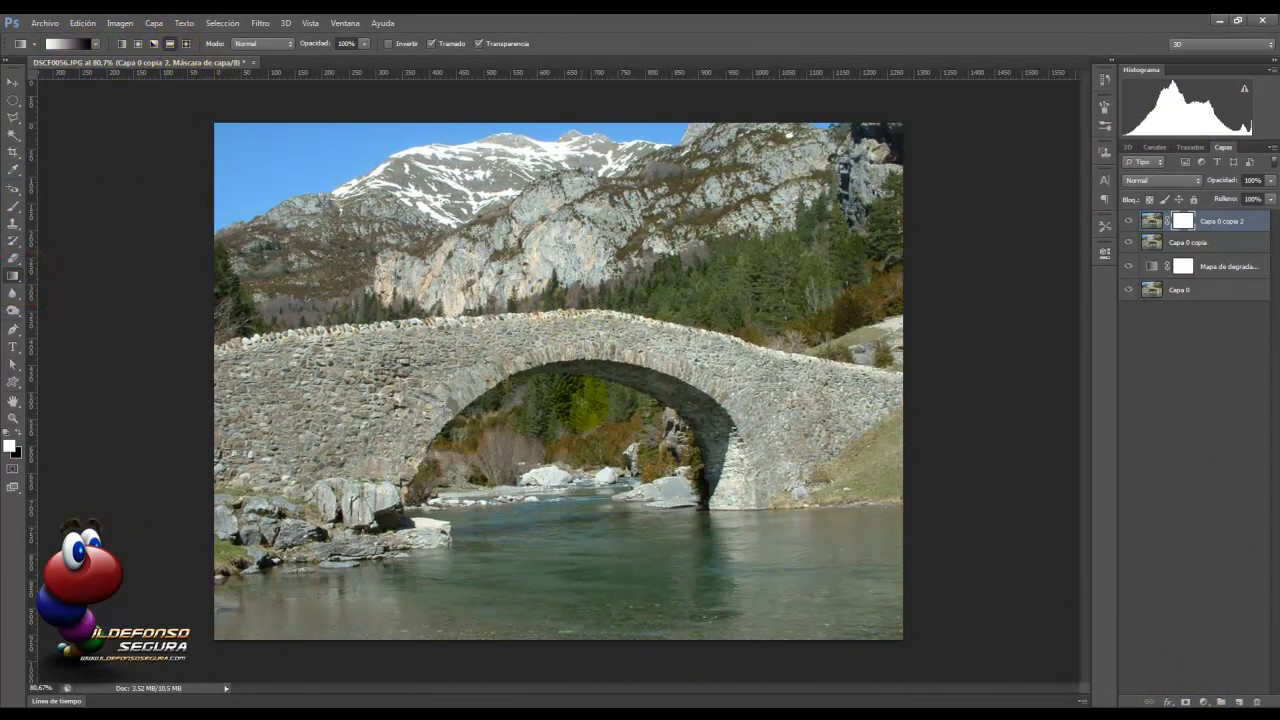
left_click_drag(576, 390, 576, 140)
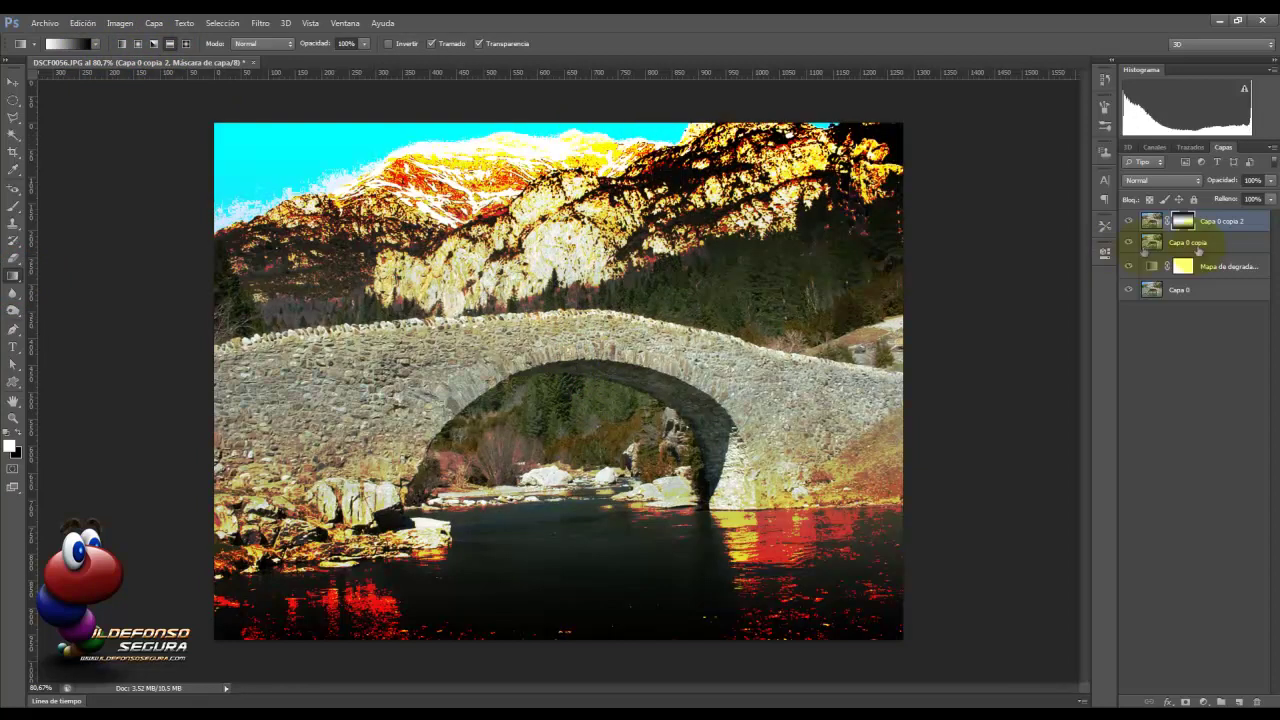
left_click(1183, 221)
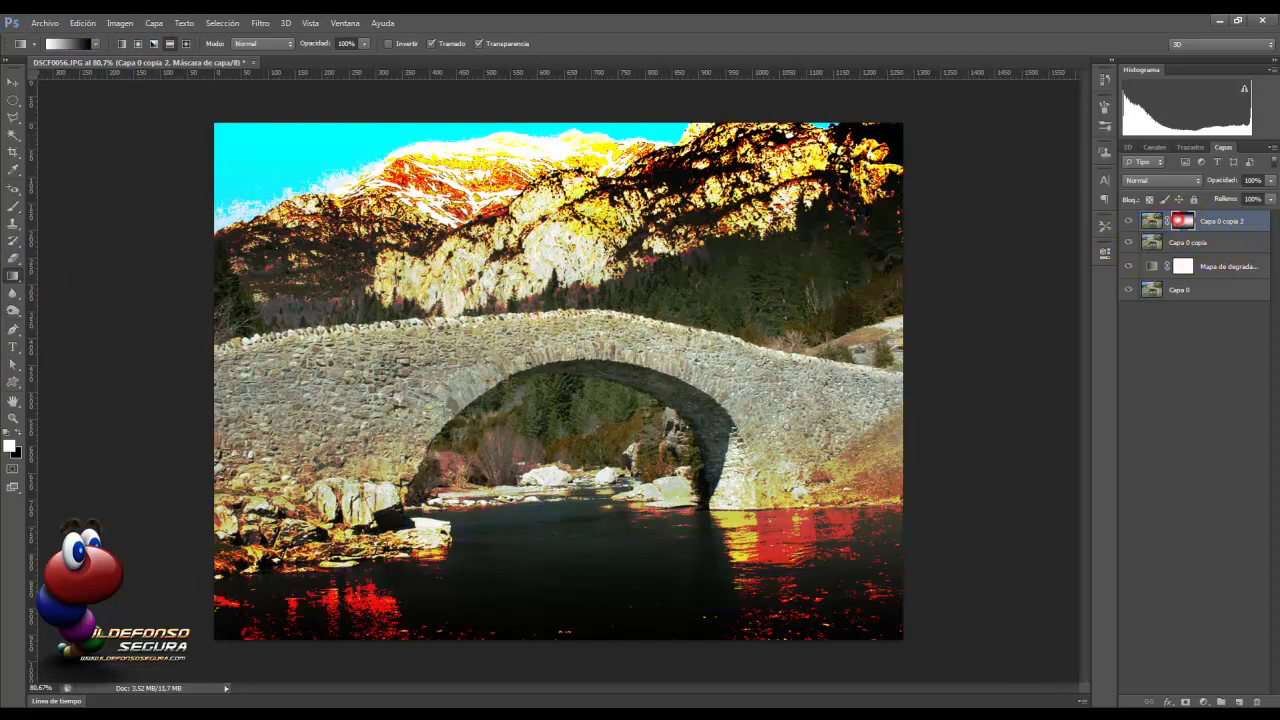
Step: Paint black on the bridge copy's mask with a ~249 px brush, restoring the upper-left sky in white
left_click(16, 207)
left_click(520, 476)
key("x")
mouse_move(528, 480)
left_mouse_down()
mouse_move(514, 534)
mouse_move(634, 586)
mouse_move(871, 586)
mouse_move(587, 508)
mouse_move(520, 440)
mouse_move(486, 523)
mouse_move(571, 414)
mouse_move(637, 468)
left_mouse_up()
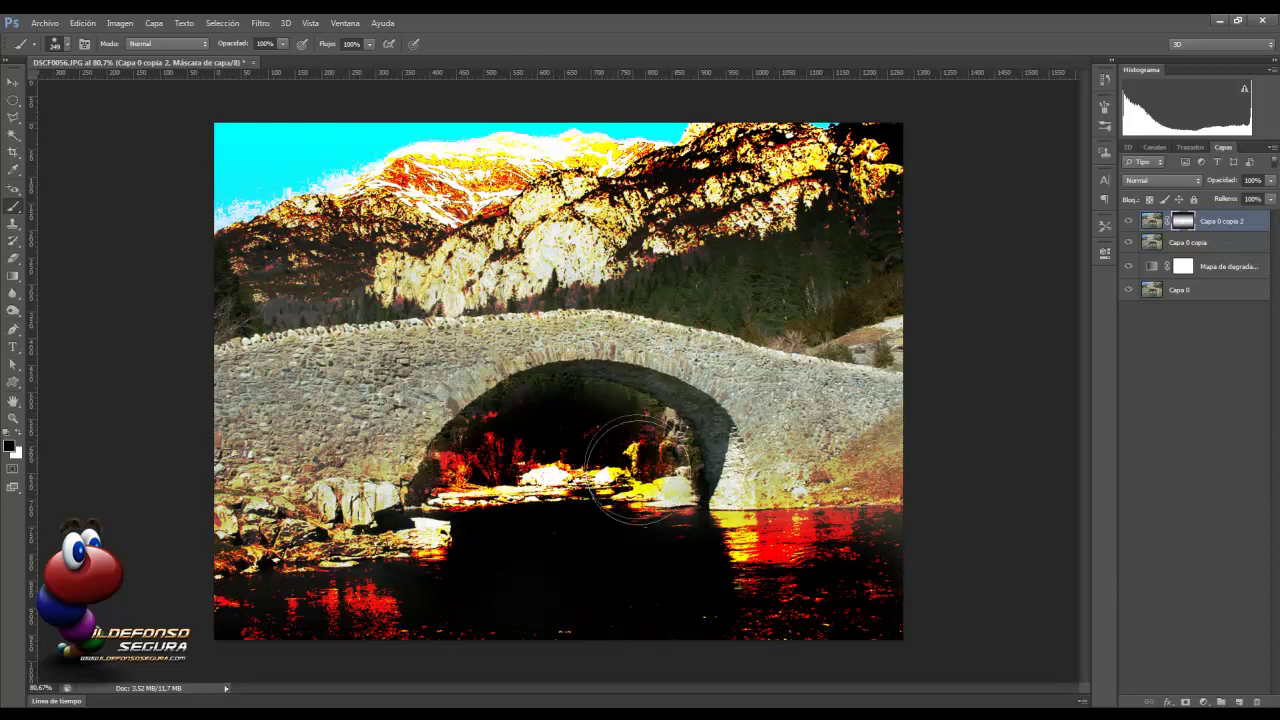
mouse_move(191, 292)
left_mouse_down()
mouse_move(277, 270)
mouse_move(600, 250)
mouse_move(743, 271)
mouse_move(840, 304)
left_mouse_up()
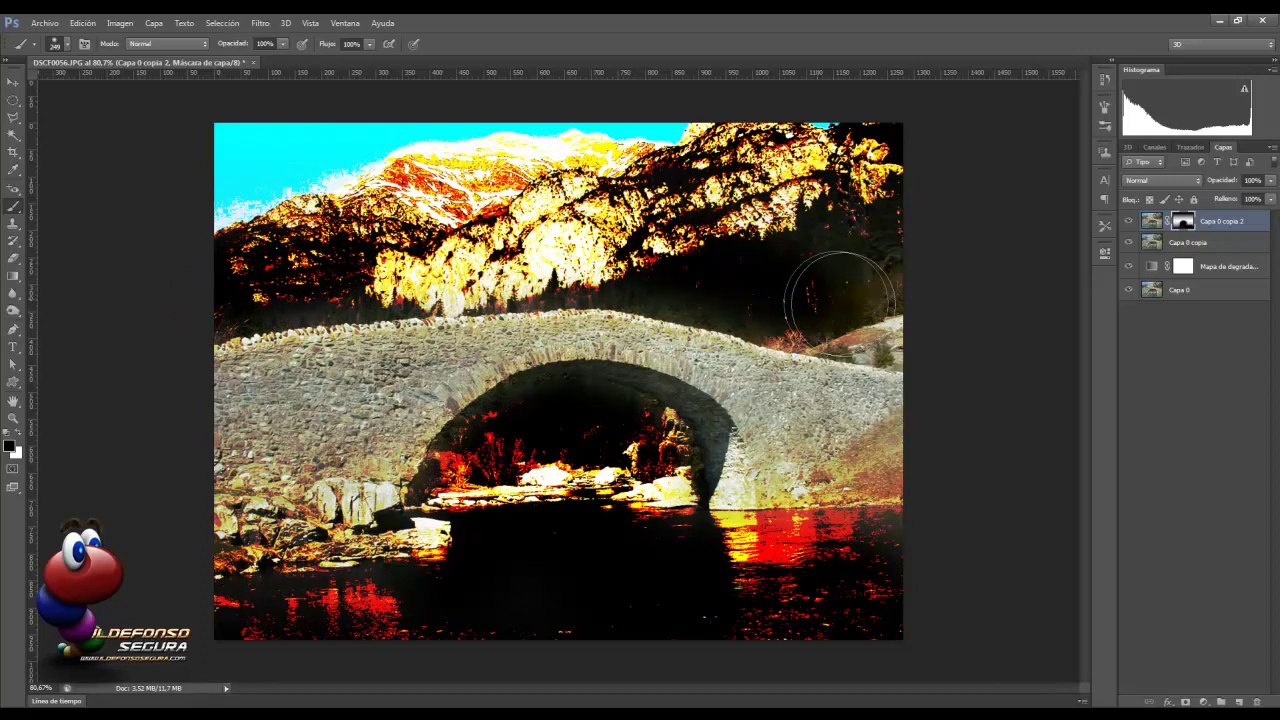
left_click_drag(243, 186, 235, 238)
key("x")
mouse_move(234, 177)
left_mouse_down()
mouse_move(206, 166)
mouse_move(337, 120)
mouse_move(265, 142)
left_mouse_up()
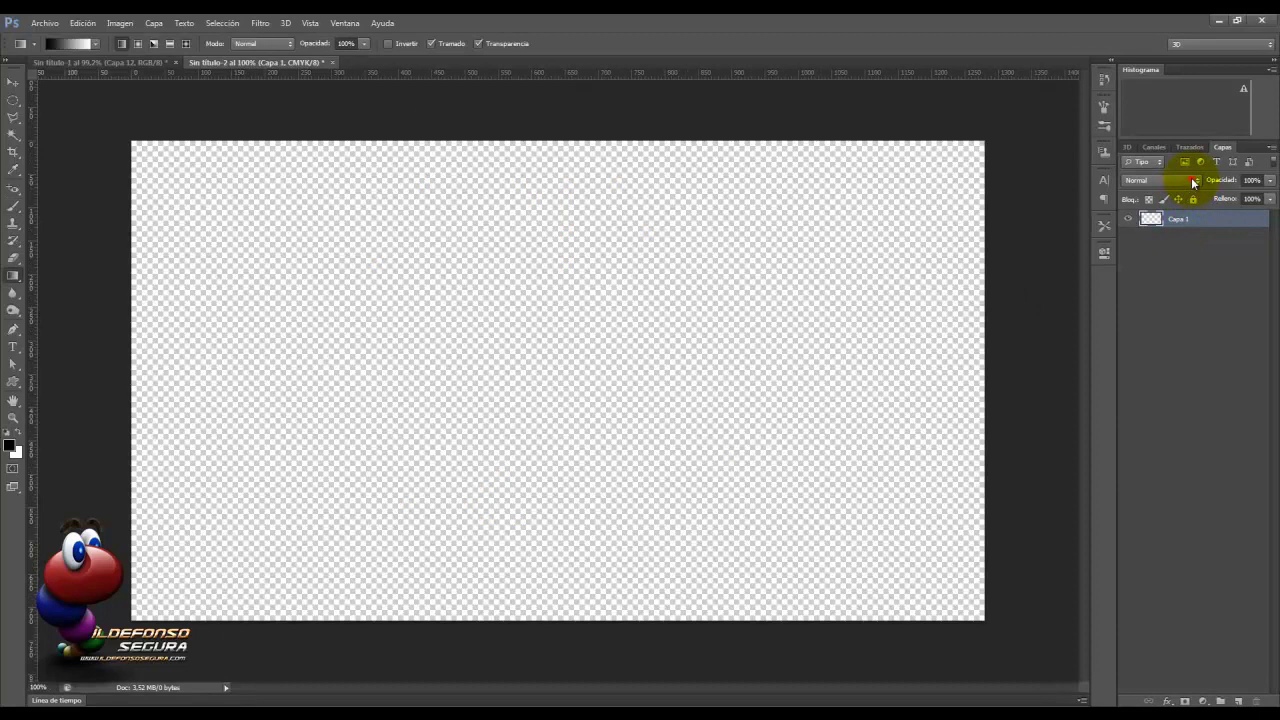
left_click(1191, 178)
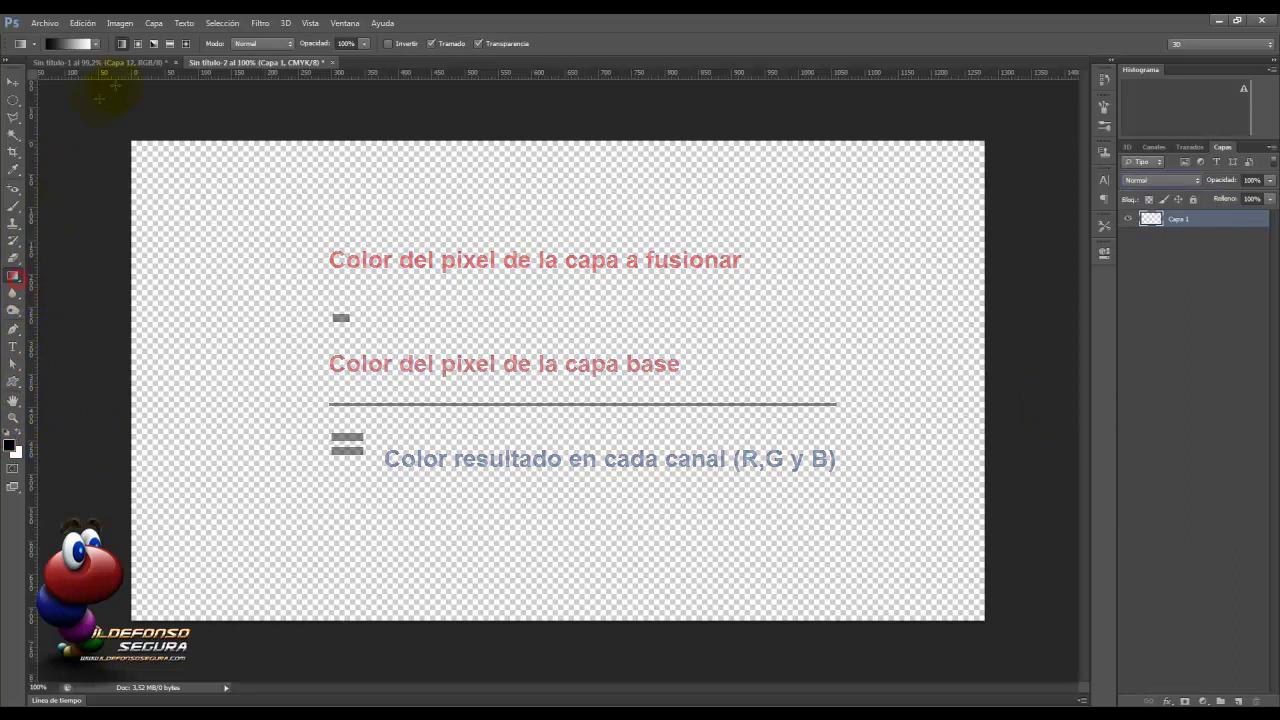
Step: Fill Capa 1 with an angle gradient and new Capa 2 with a left-to-right black-to-white linear gradient
left_click(153, 44)
mouse_move(256, 530)
left_mouse_down()
mouse_move(748, 257)
mouse_move(923, 180)
left_mouse_up()
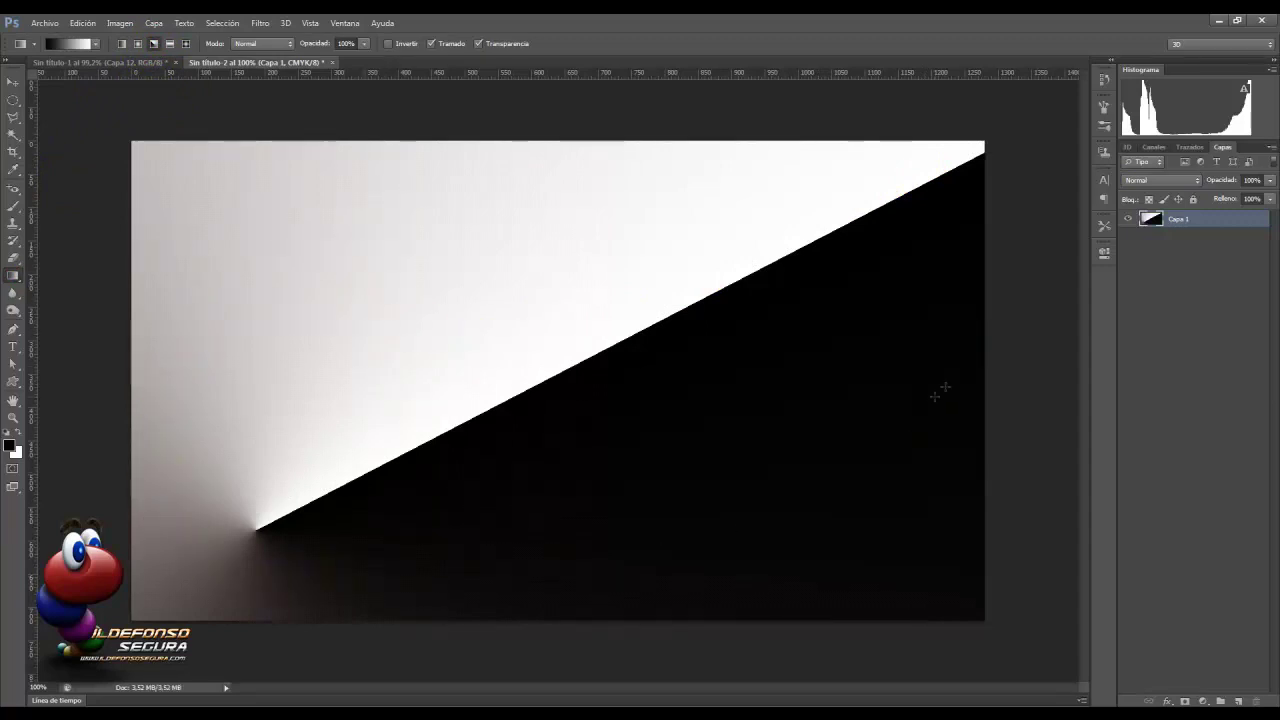
left_click(1238, 701)
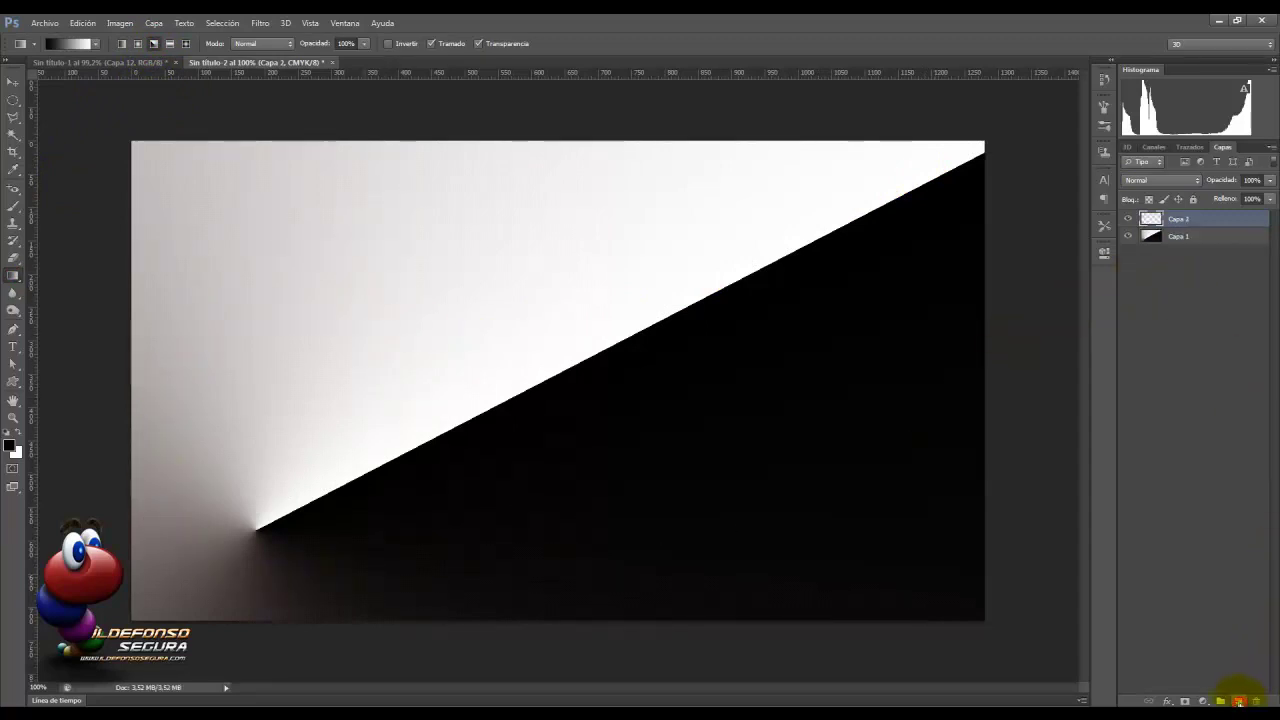
left_click(121, 43)
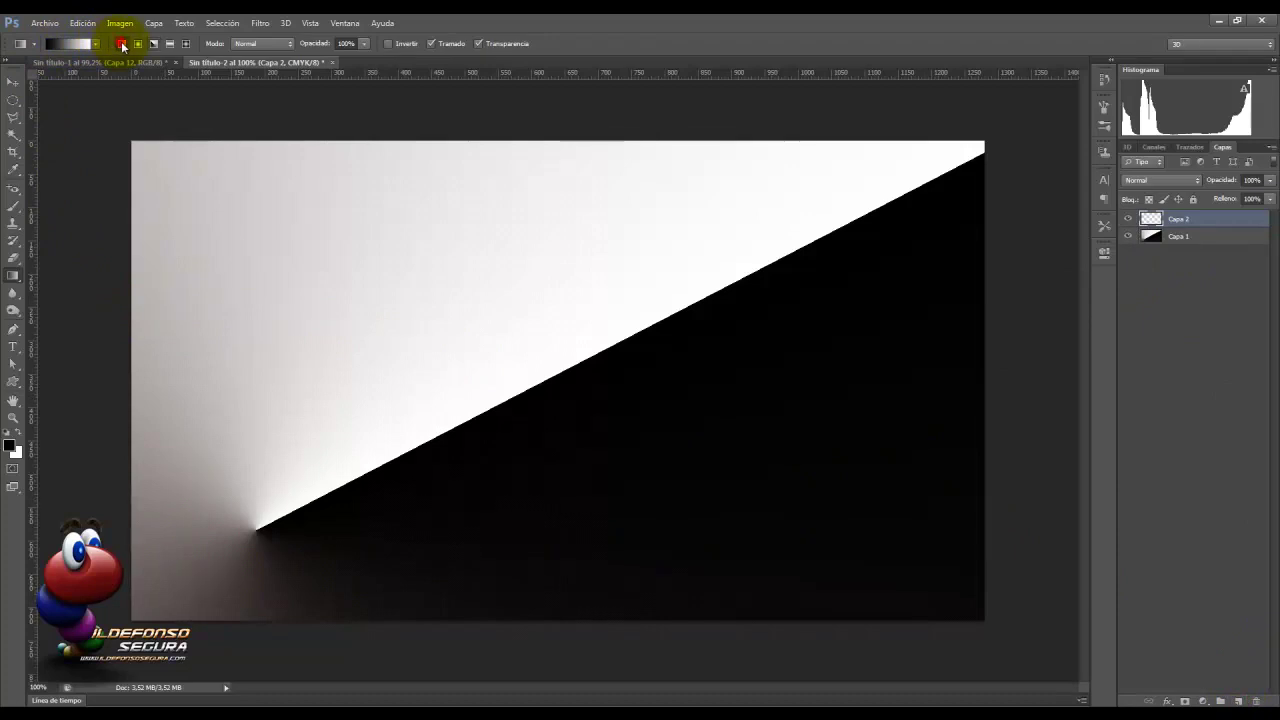
left_click_drag(183, 370, 913, 349)
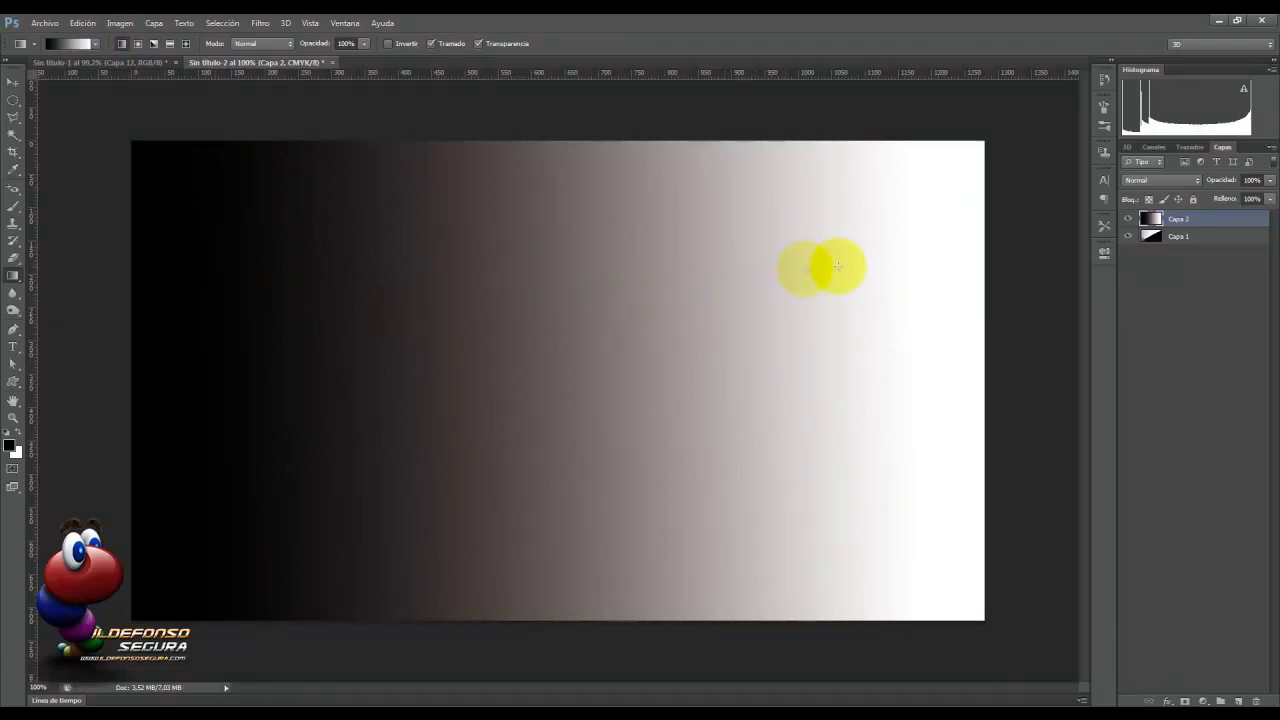
left_click(1165, 180)
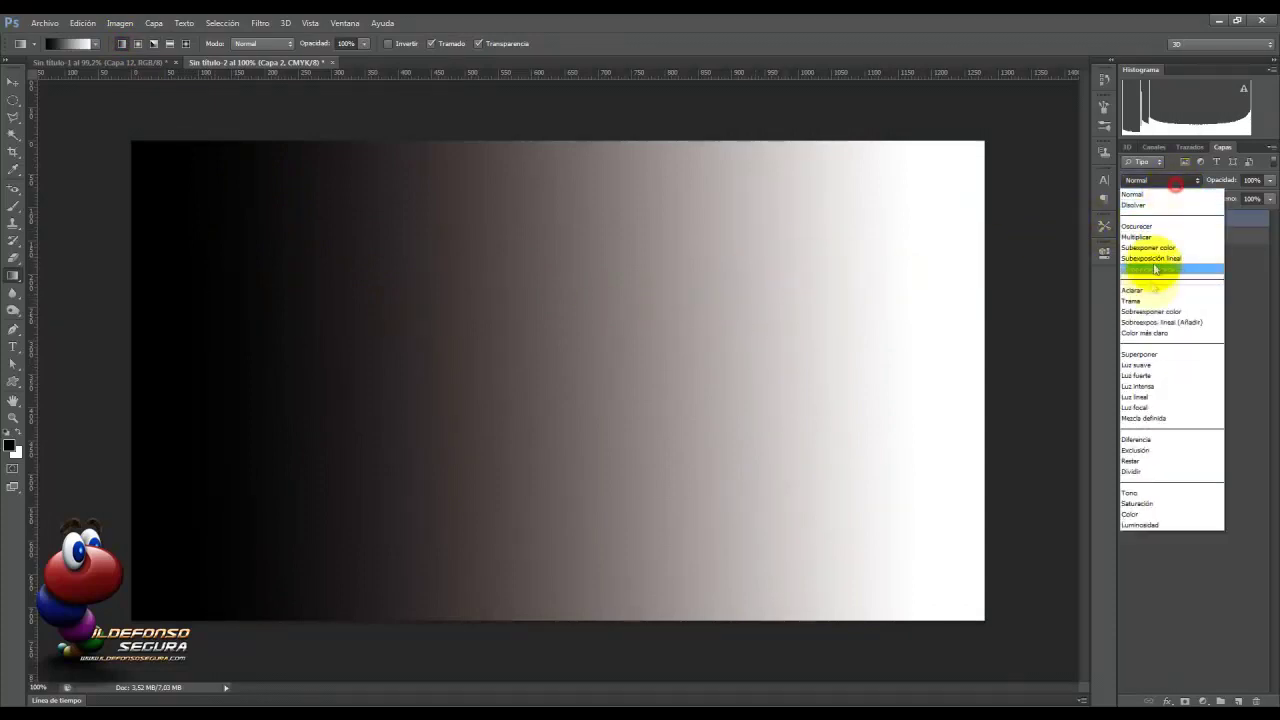
left_click(1148, 441)
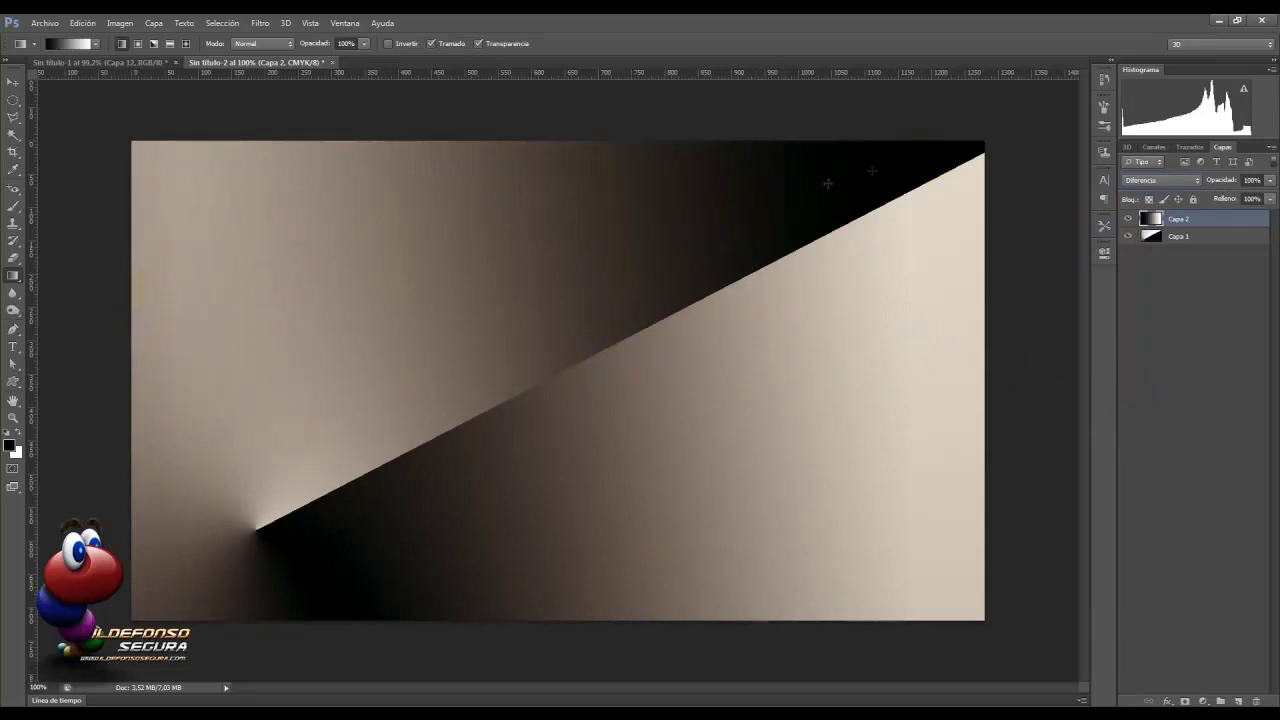
left_click(1130, 220)
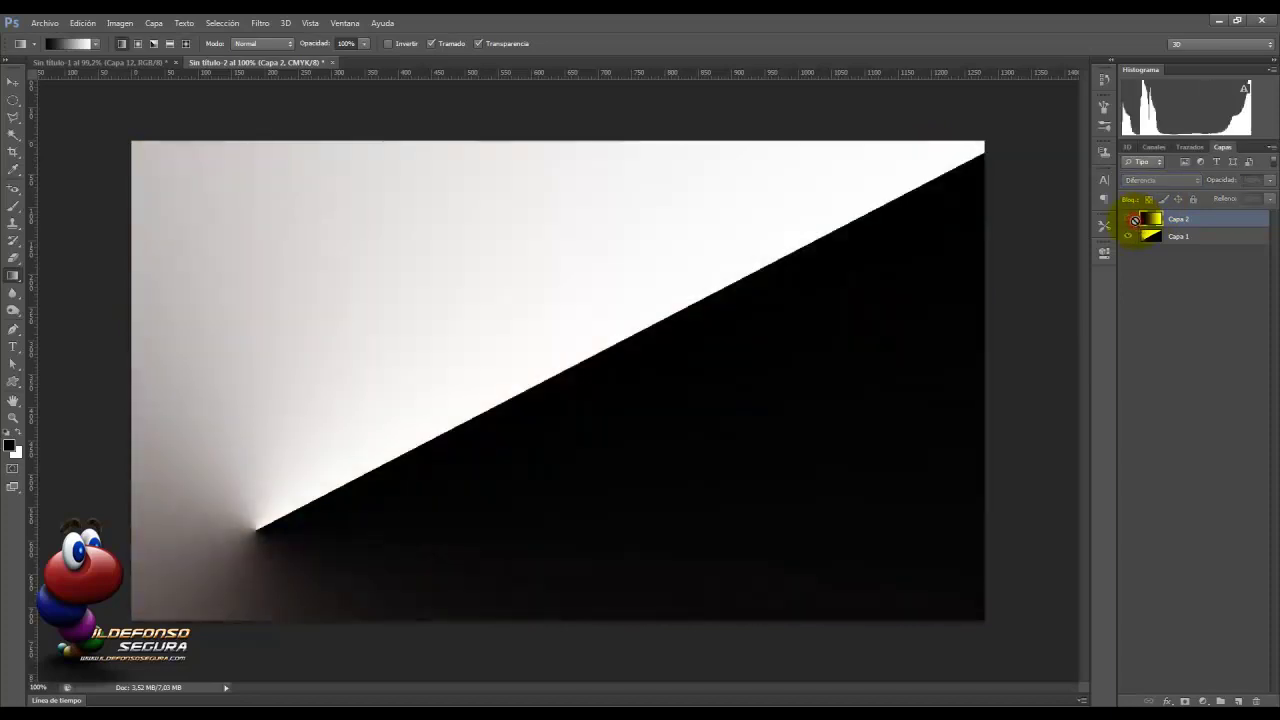
left_click(1128, 219)
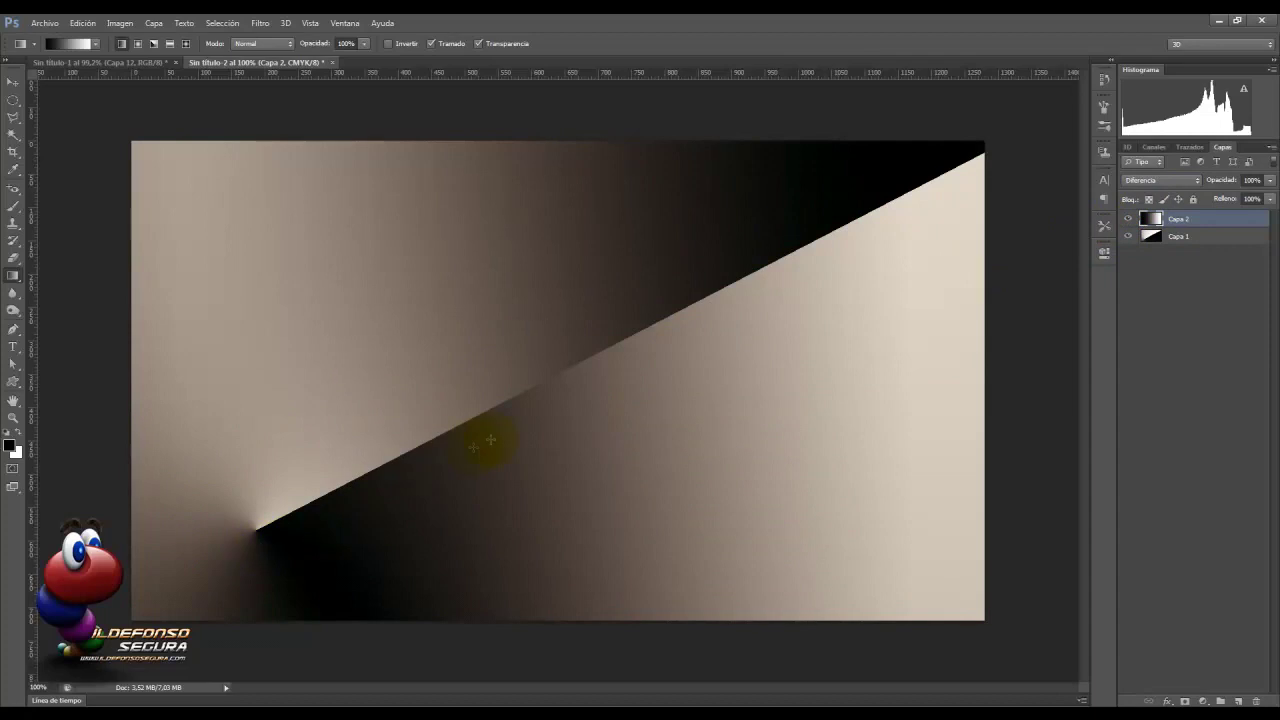
left_click(1191, 180)
left_click(1137, 450)
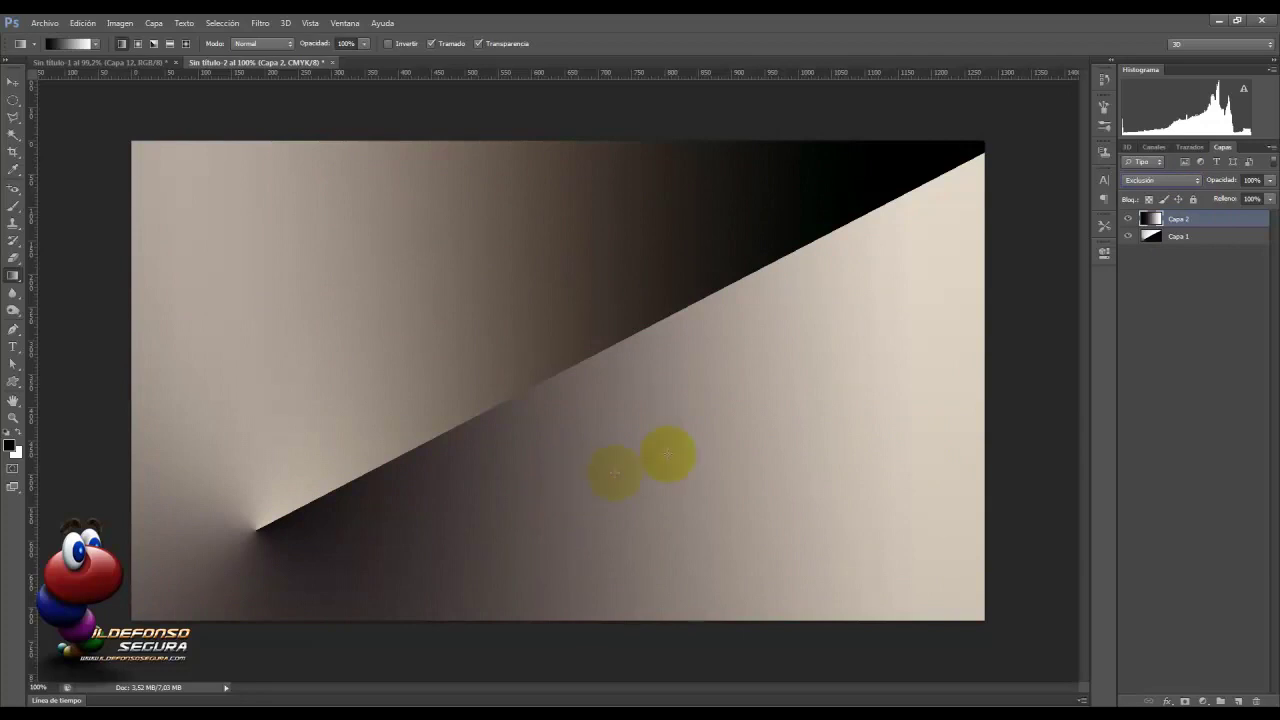
left_click(1192, 182)
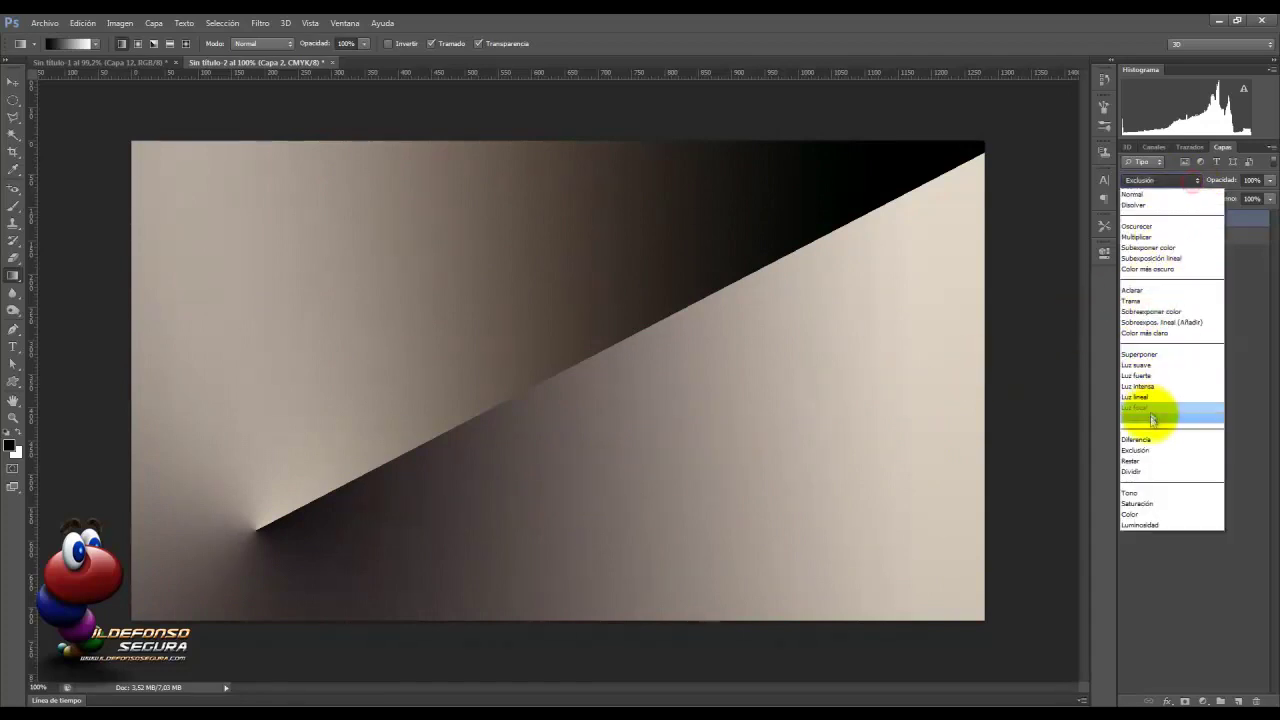
left_click(1147, 435)
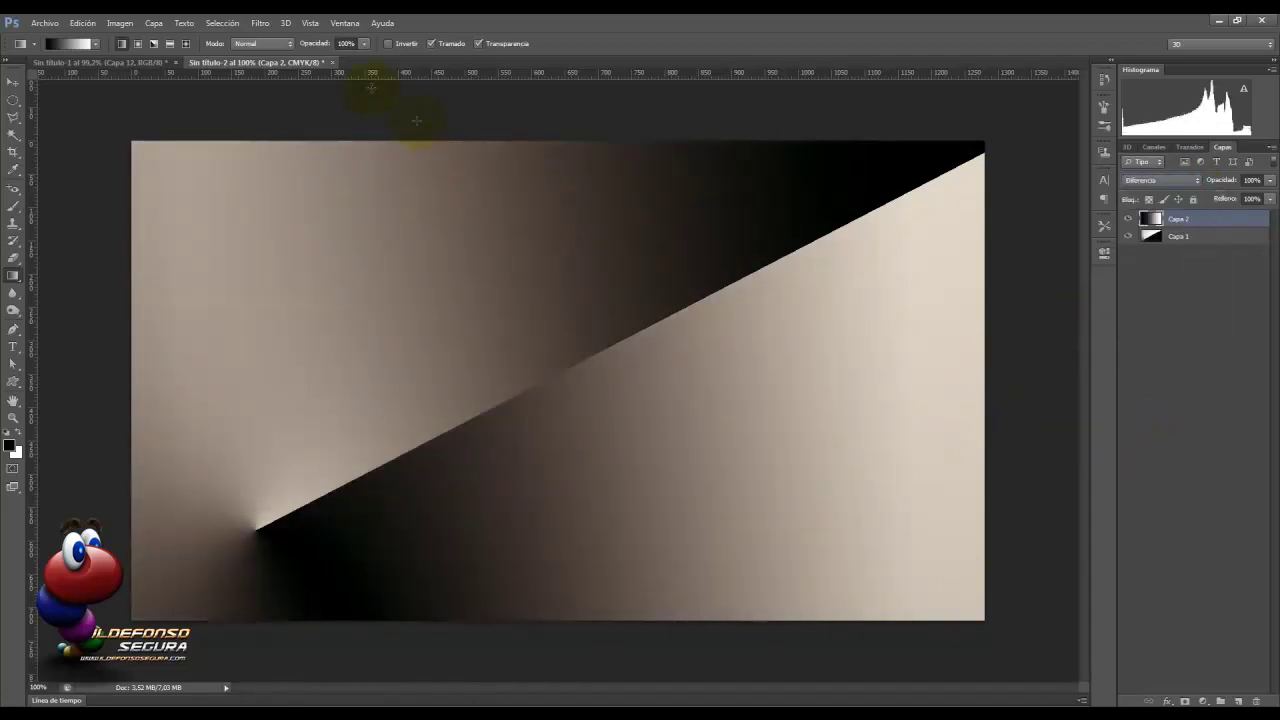
Step: Switch to the Cortina a la naturaleza.psd document with the brick wall and waterfall
left_click(150, 62)
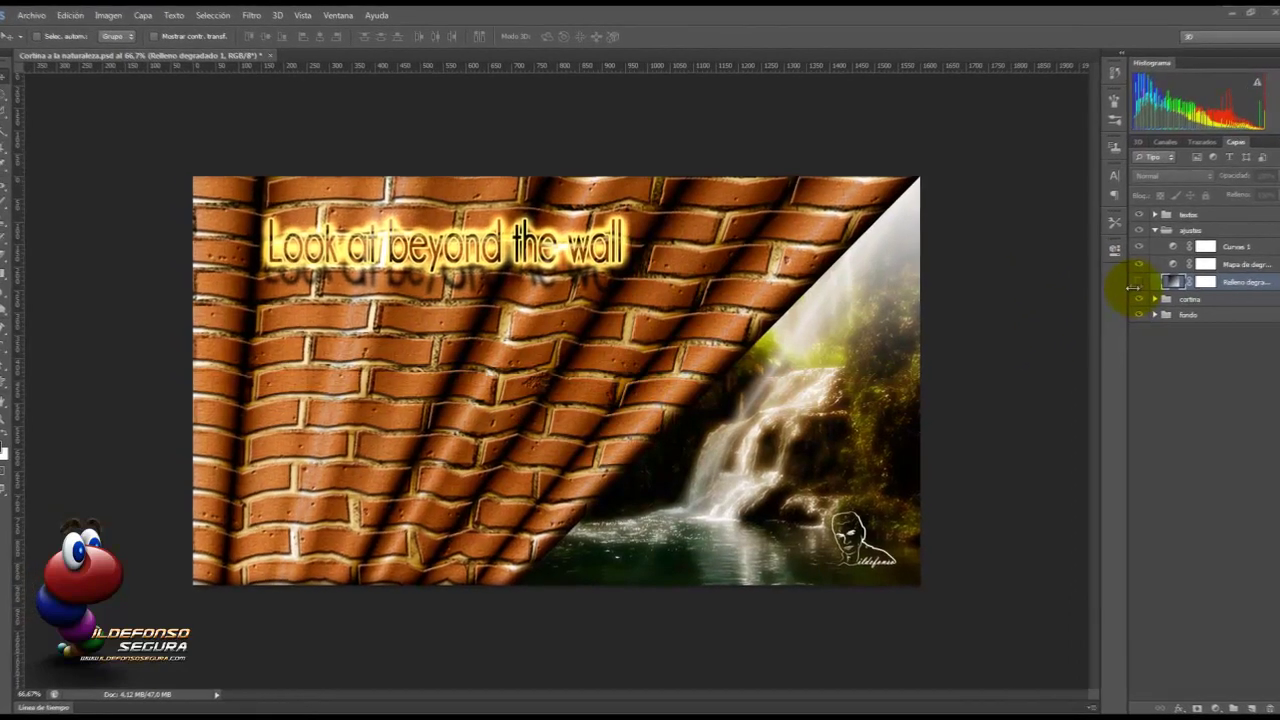
Step: Show the Relleno degradado fill, blend it with Restar, and toggle it off and on to compare
left_click(1128, 286)
left_click(1147, 284)
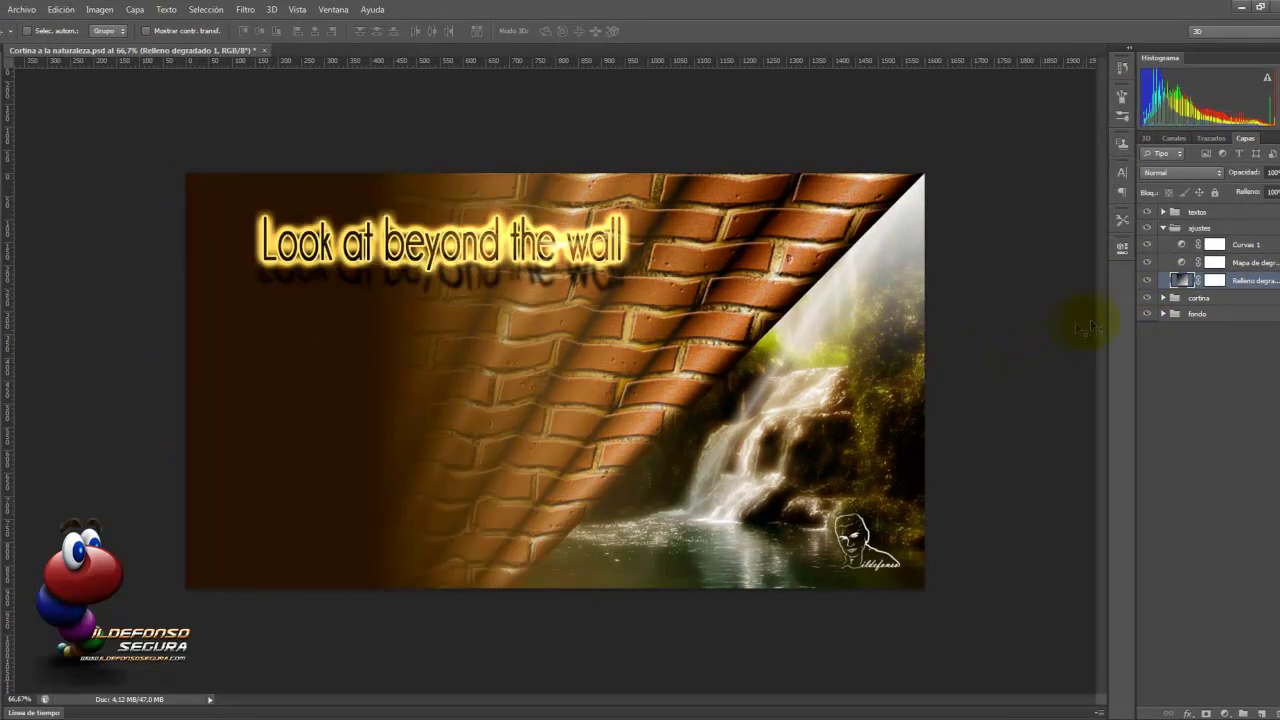
left_click(1218, 172)
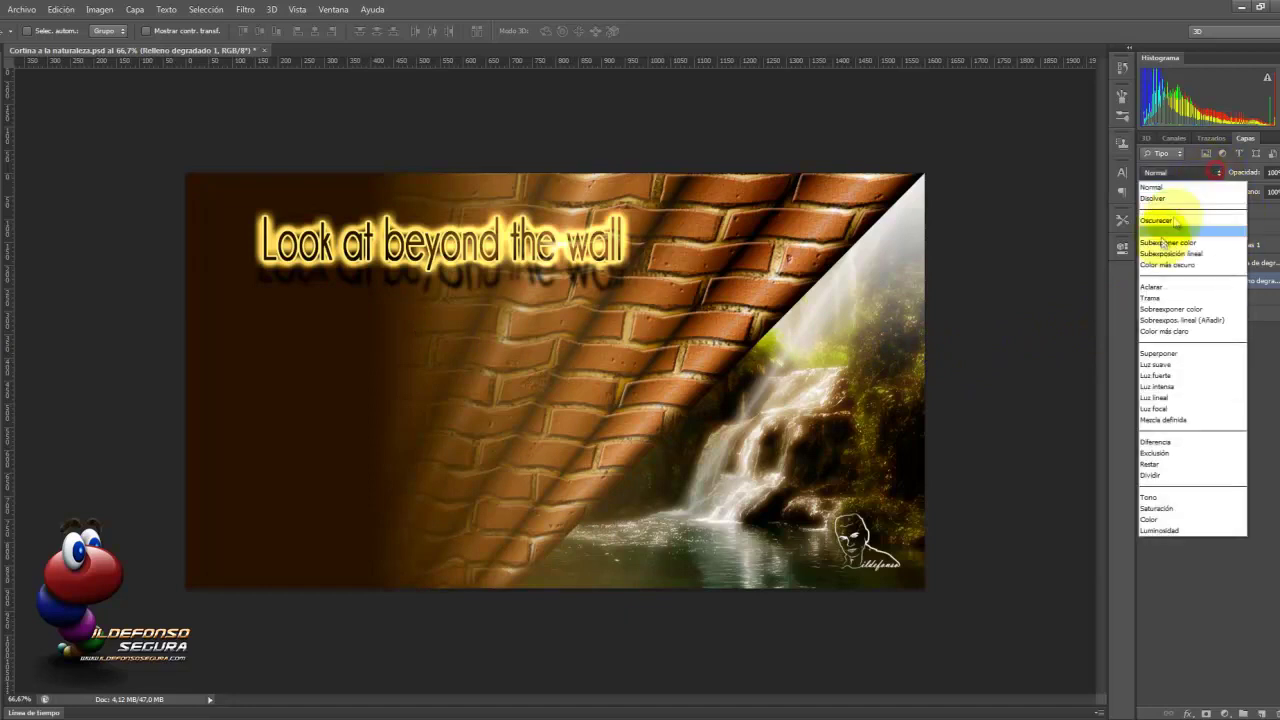
left_click(1151, 464)
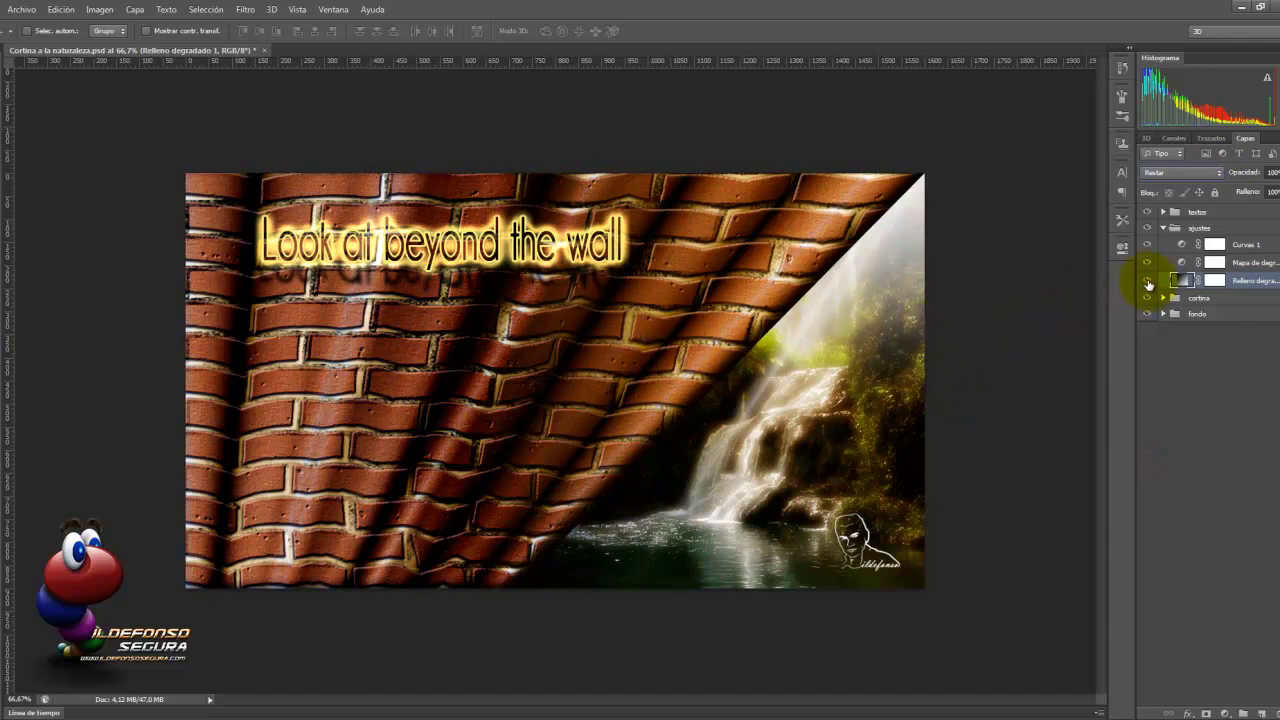
left_click(1147, 280)
left_click(1147, 280)
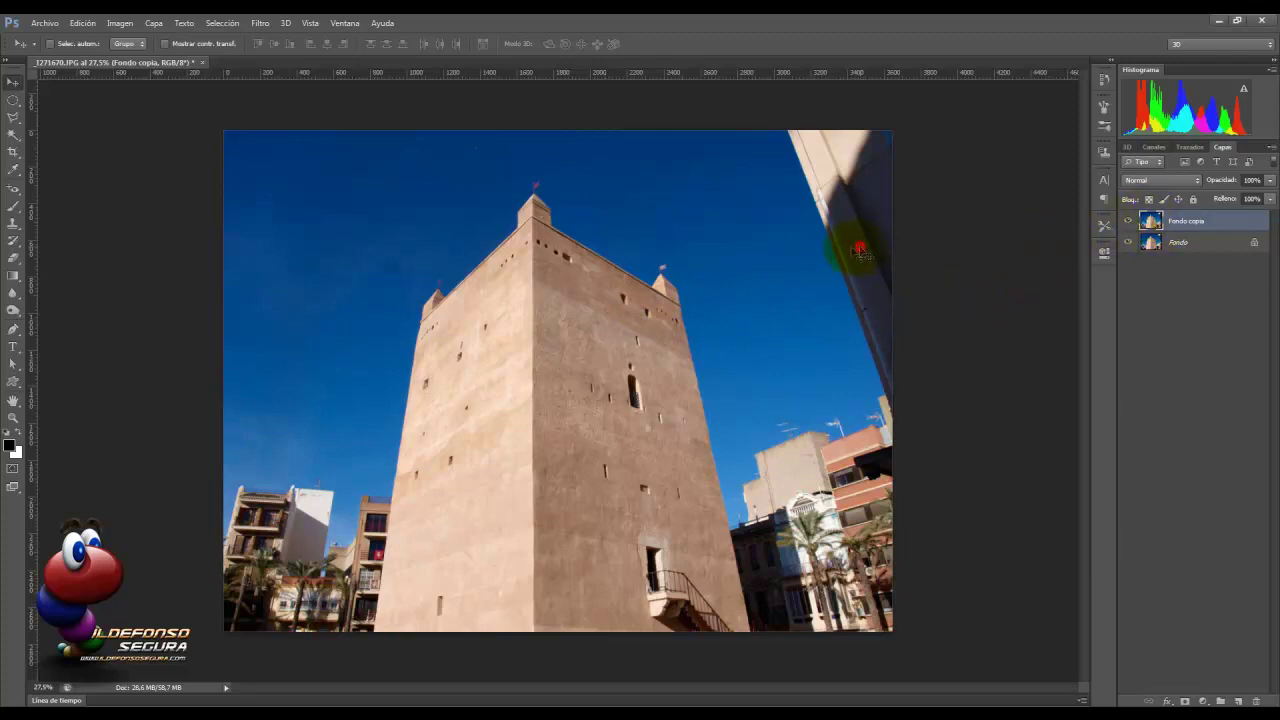
Step: Drag the Fondo copia tower layer slightly left so it is offset from Fondo
left_click_drag(858, 250, 773, 325)
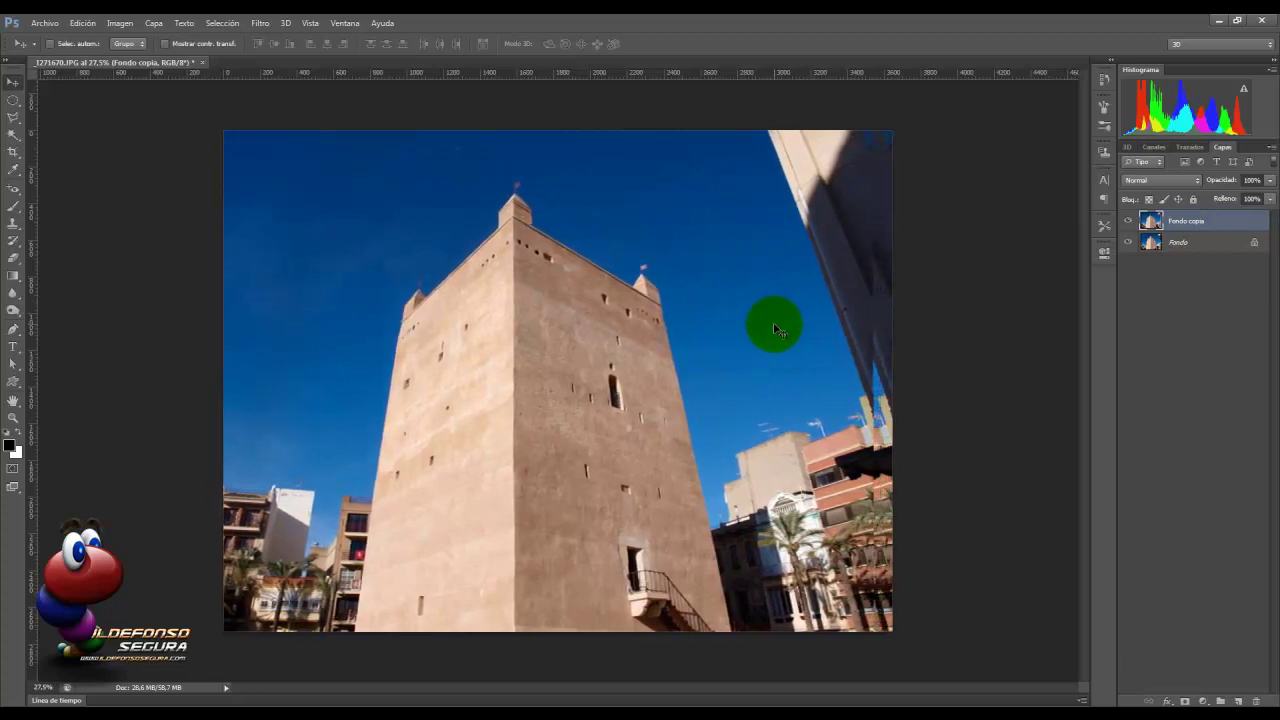
mouse_move(773, 322)
left_mouse_down()
mouse_move(798, 322)
mouse_move(759, 319)
left_mouse_up()
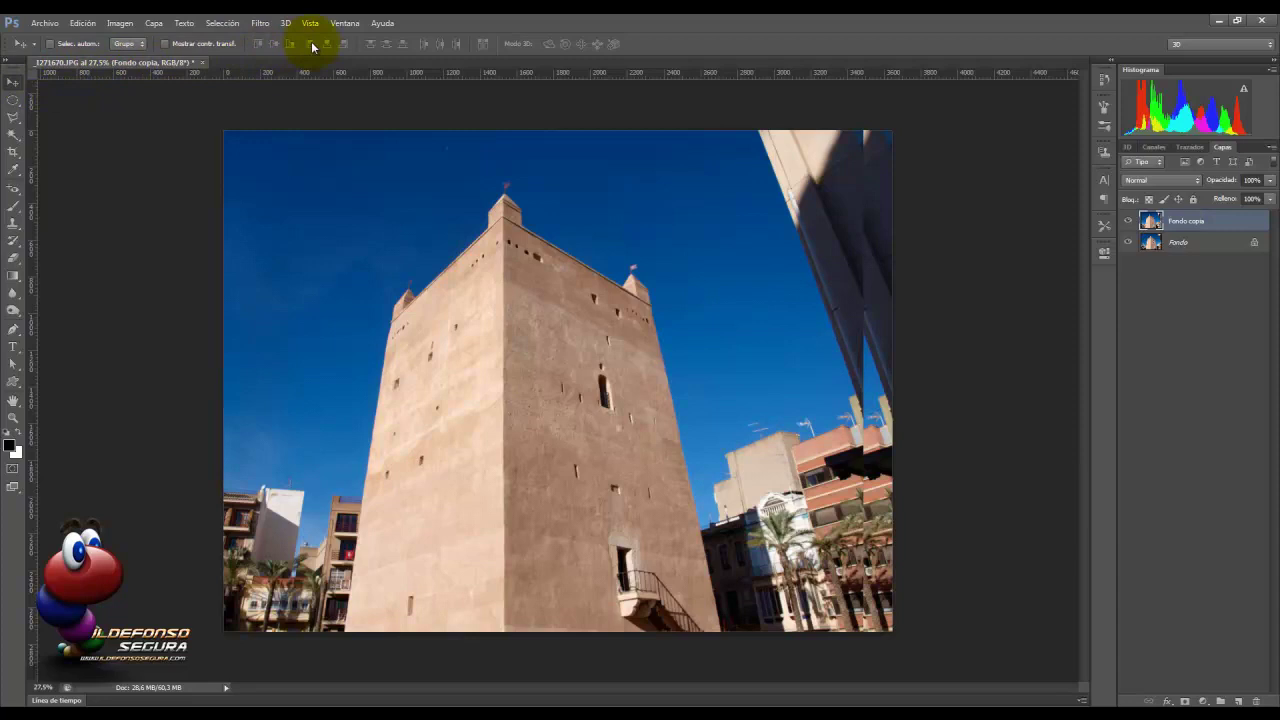
Step: Blend Fondo copia with Dividir and nudge it back into alignment with Fondo
left_click(1187, 180)
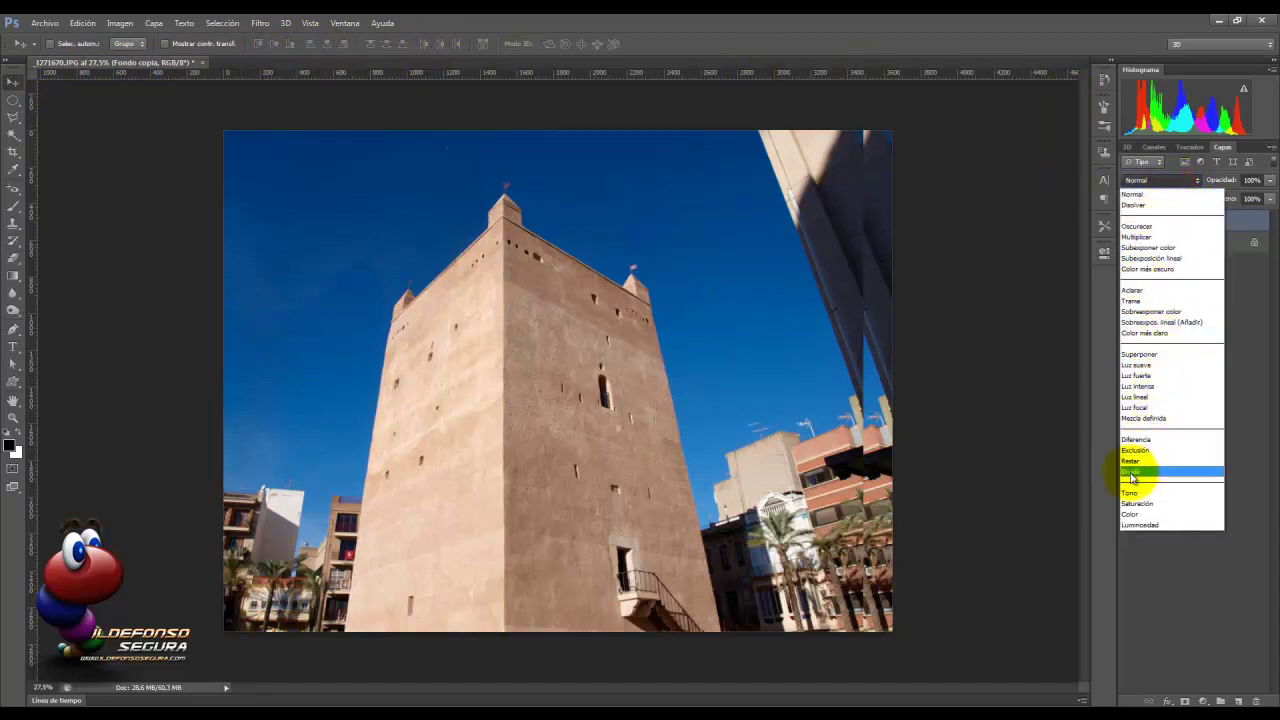
left_click(1132, 472)
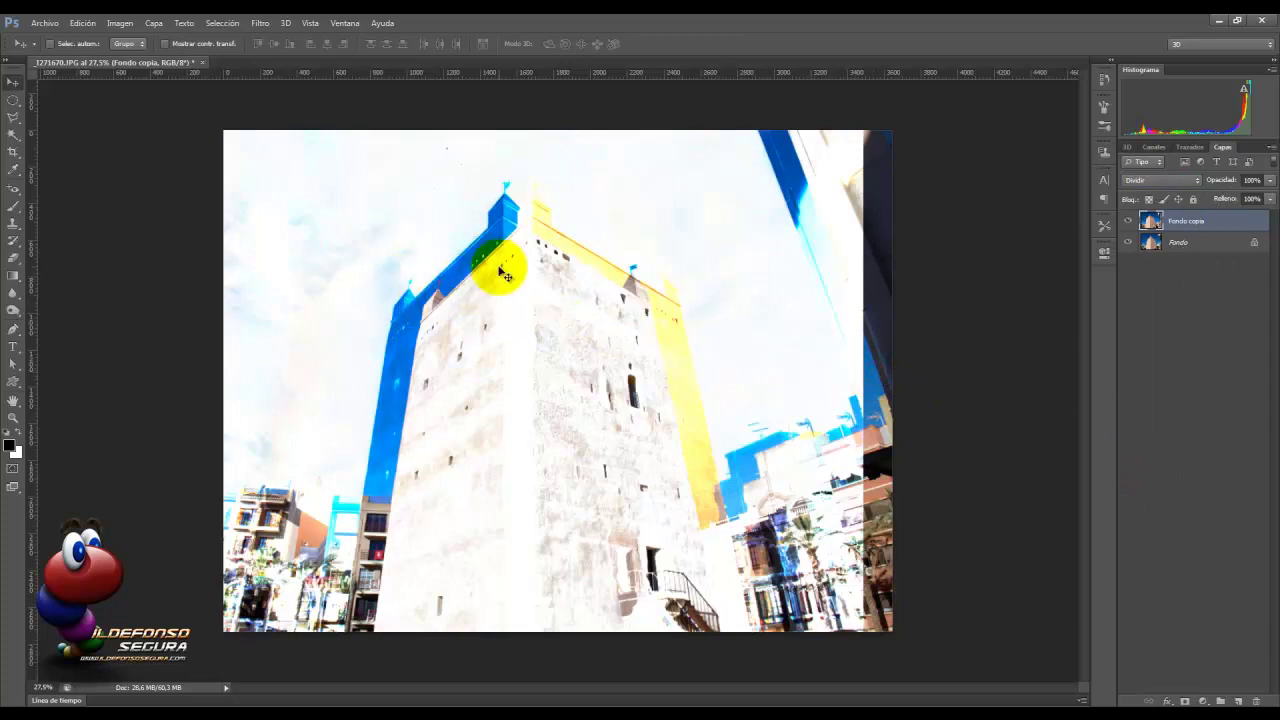
left_click_drag(503, 275, 537, 303)
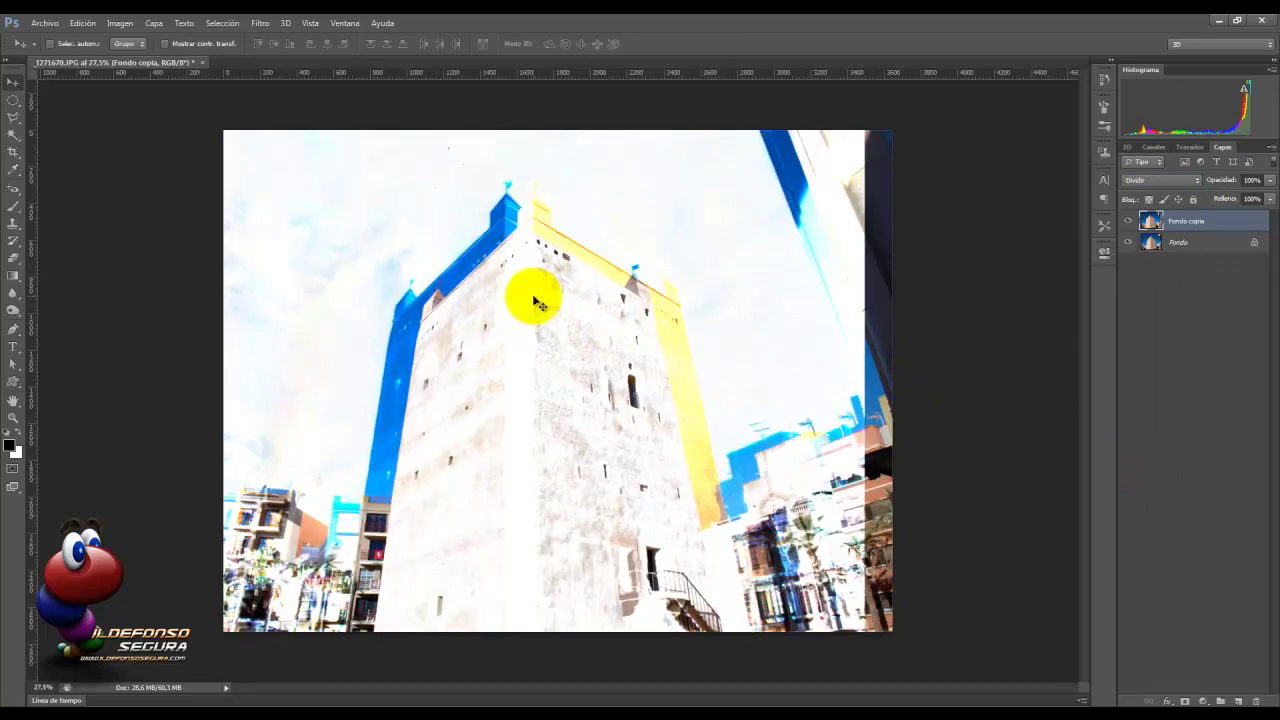
key("shift+Right")
key("shift+Right")
key("shift+Right")
key("shift+Right")
key("Right")
key("Right")
key("Right")
key("Right")
key("Right")
key("Right")
key("Right")
key("Right")
key("Right")
key("Right")
key("Right")
key("Right")
key("Right")
key("Right")
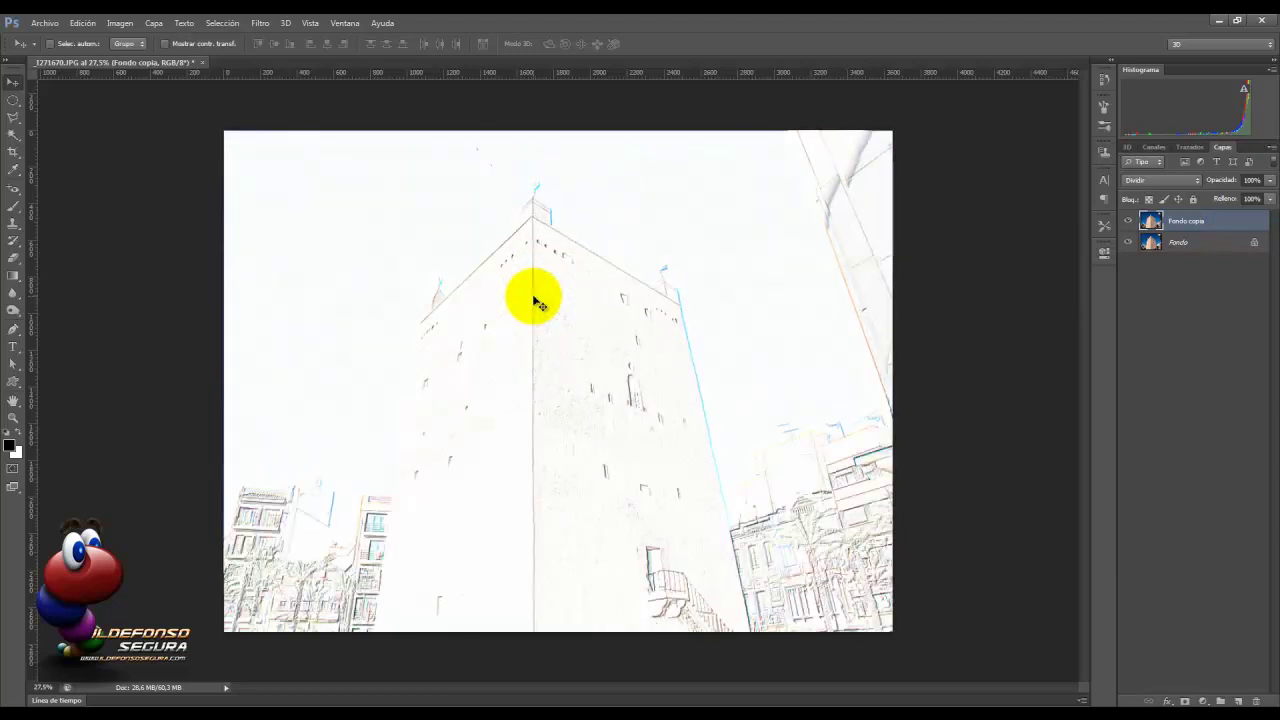
key("Down")
key("Right")
key("Right")
key("Right")
key("Left")
key("Left")
key("Left")
key("Left")
key("Left")
key("Left")
key("Left")
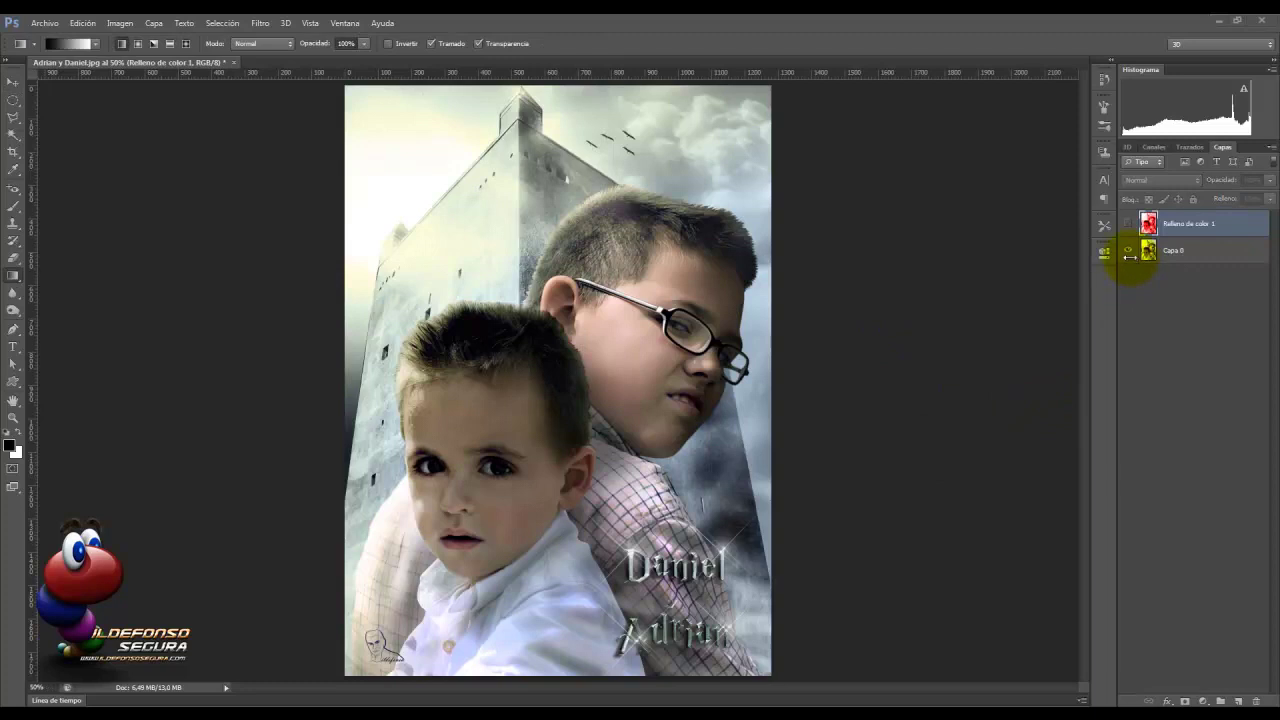
Step: Show the red Relleno de color 1 fill and blend it in Tono mode
left_click(1129, 226)
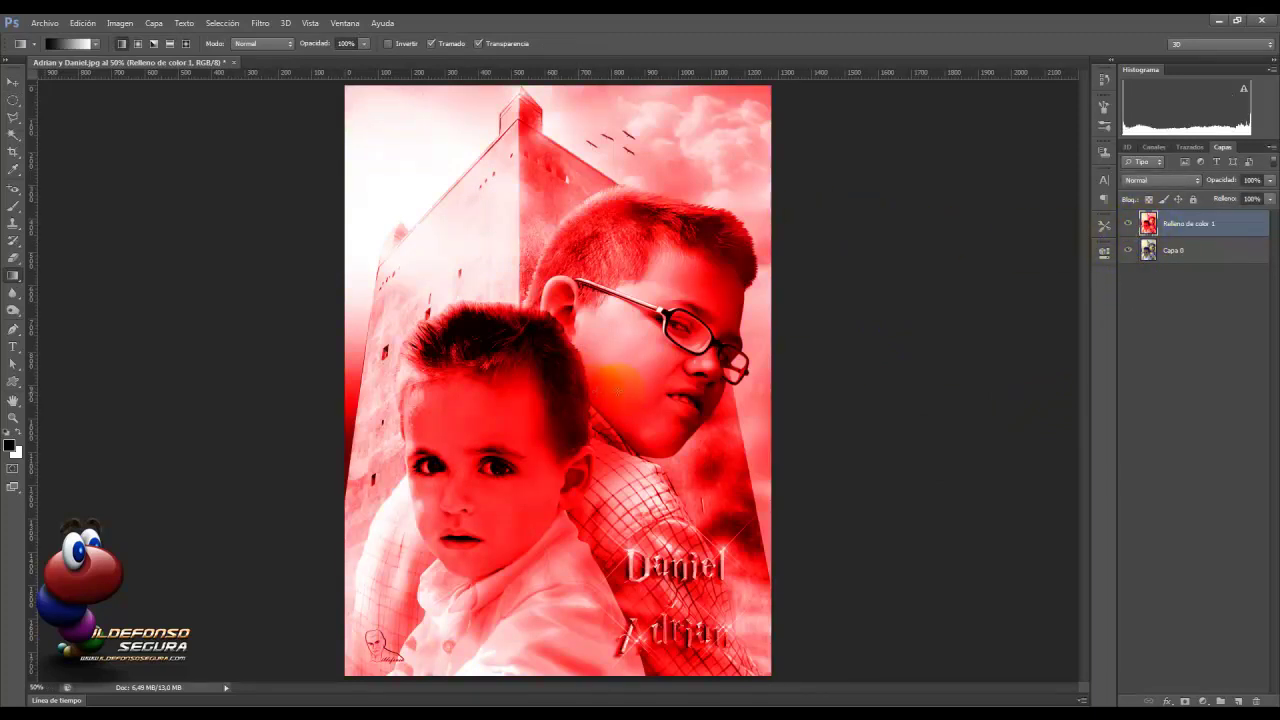
left_click(1195, 180)
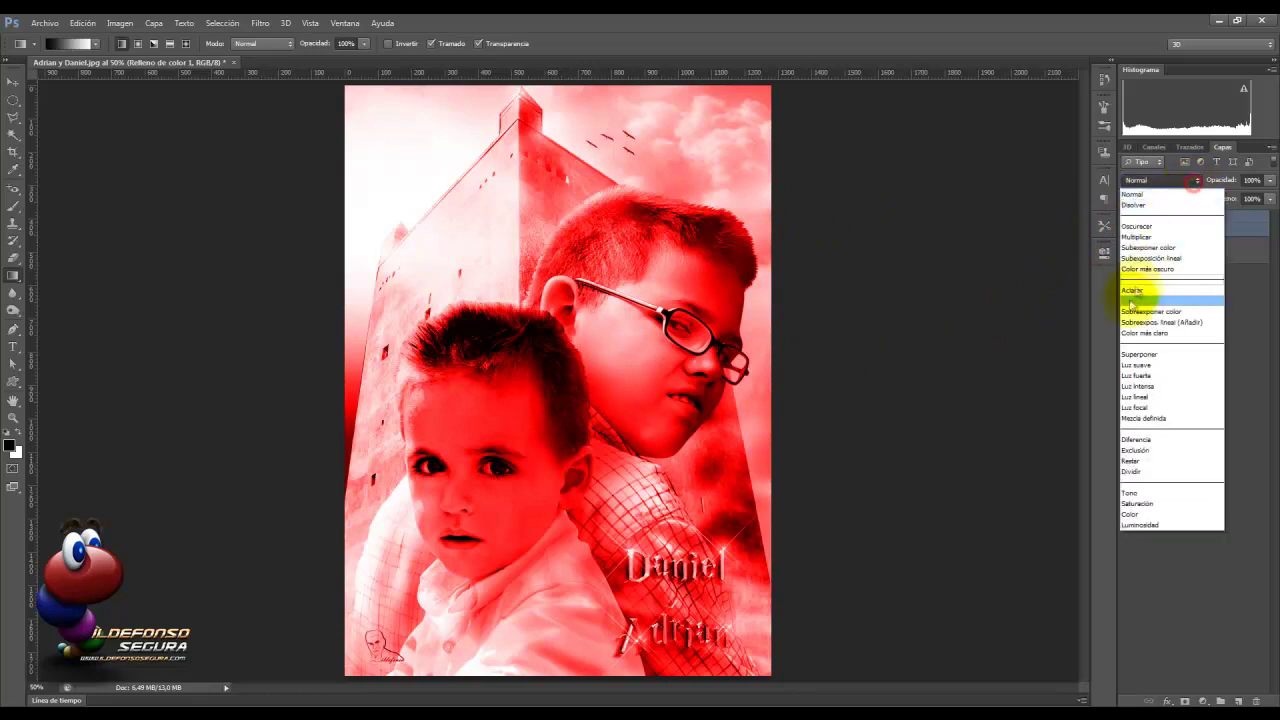
left_click(1130, 493)
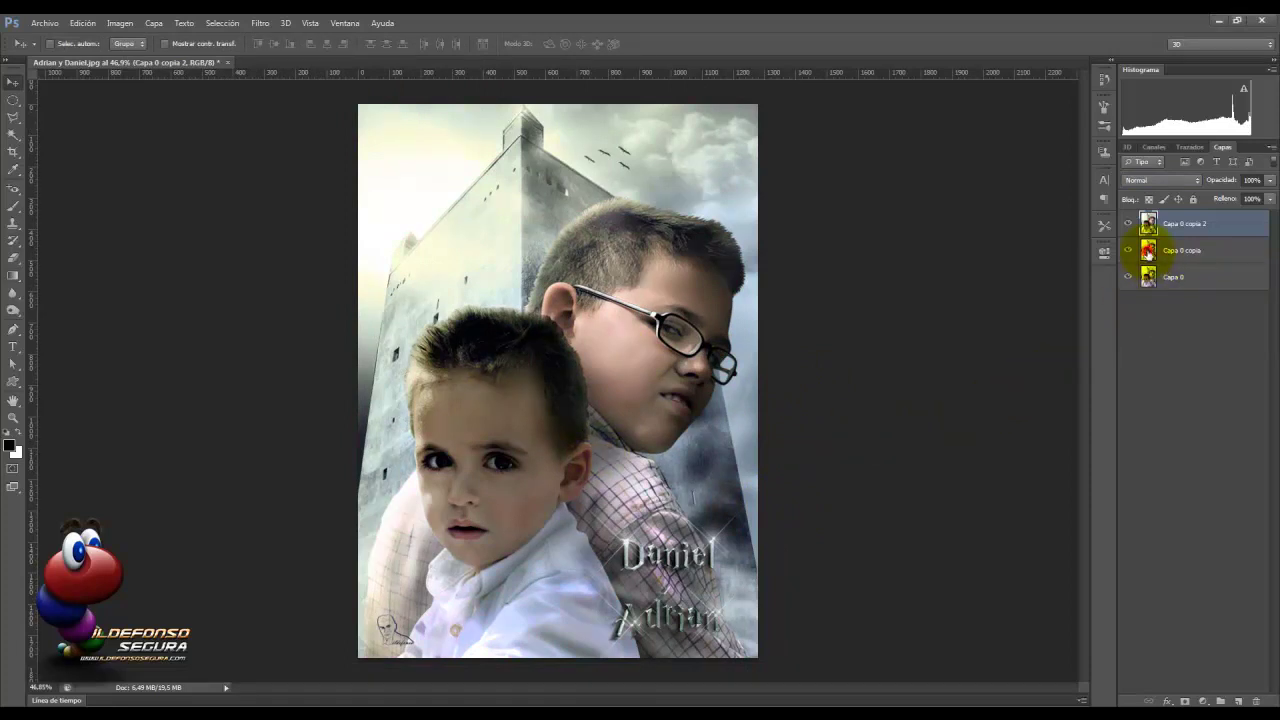
Step: Set Capa 0 copia to Multiplicar blend mode at 60% opacity
left_click(1147, 250)
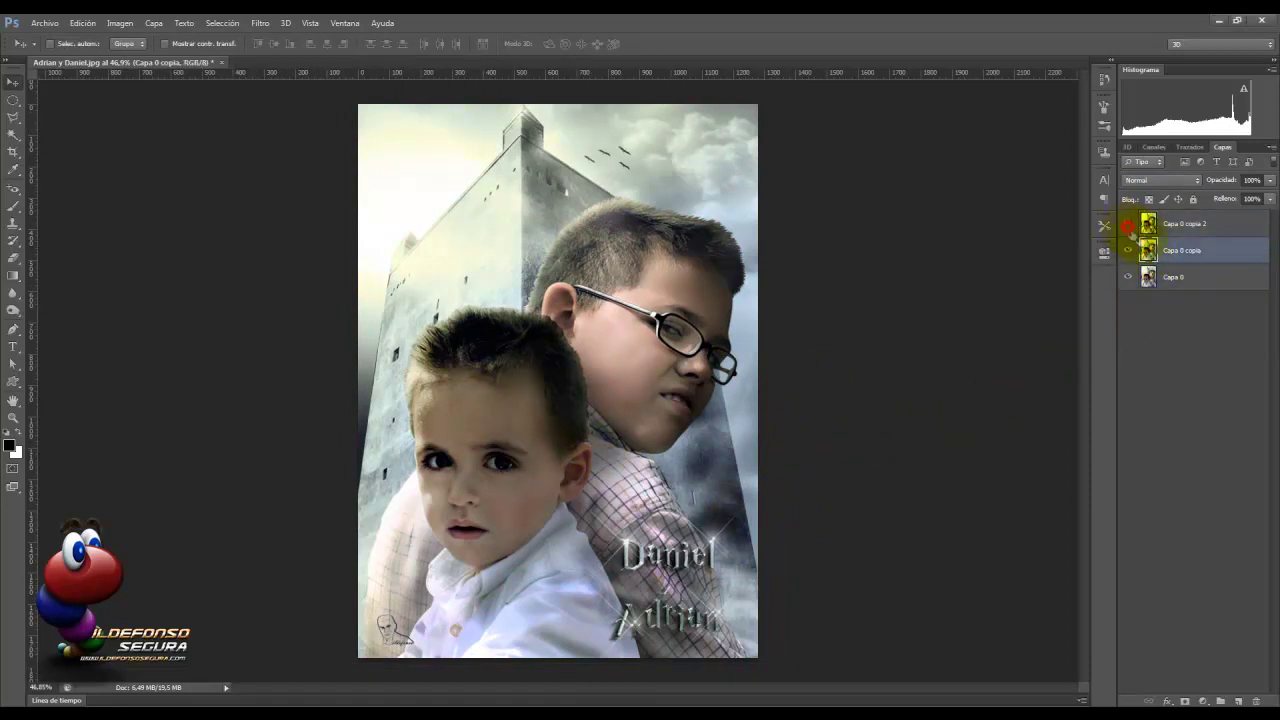
left_click(1188, 180)
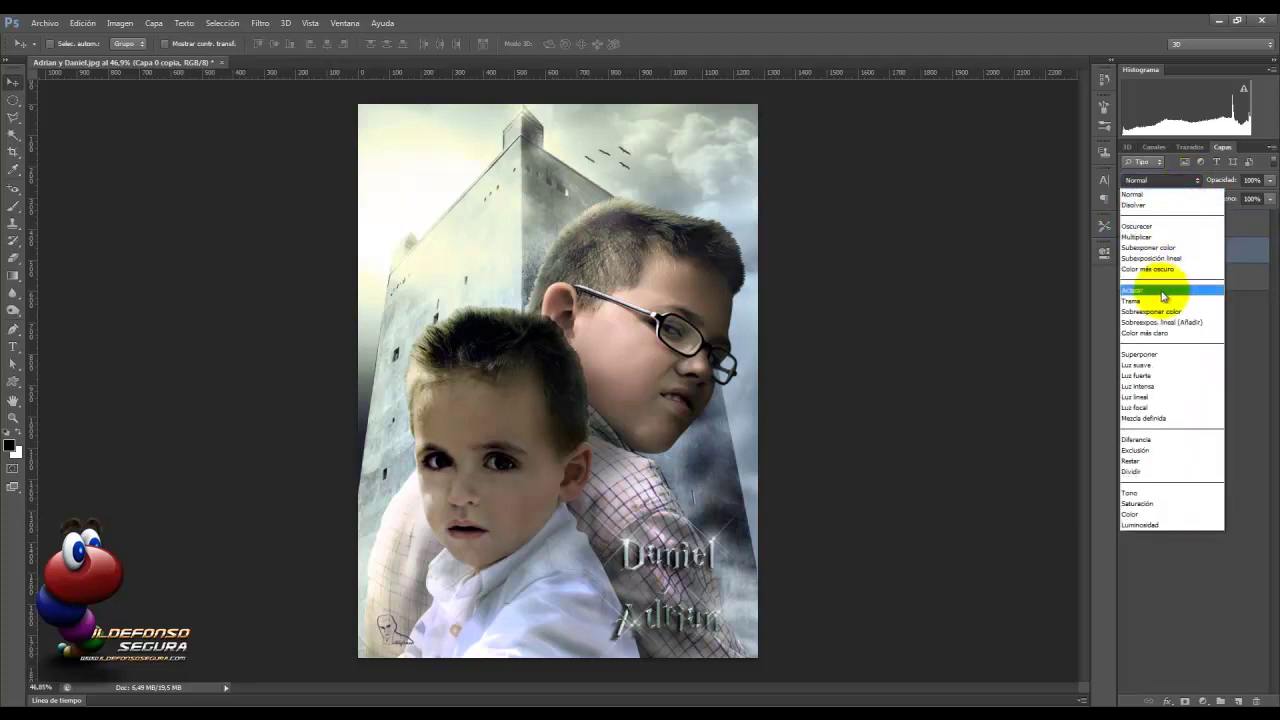
left_click(1160, 237)
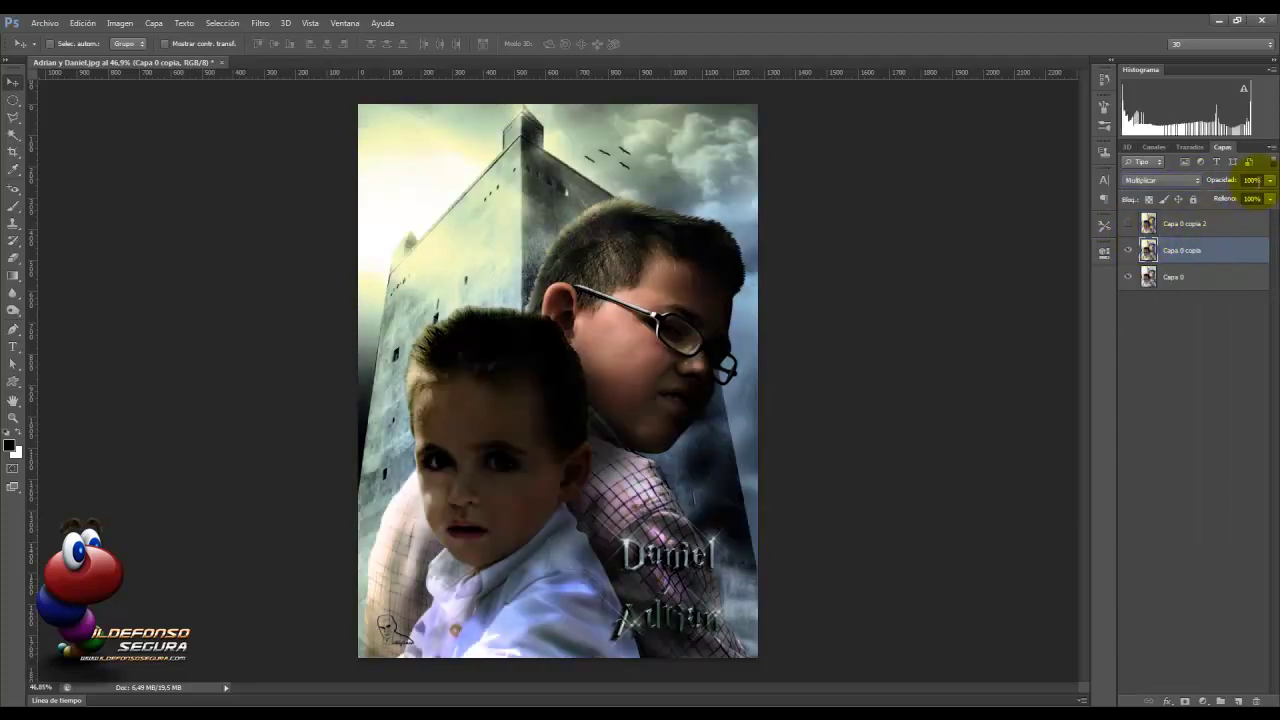
type("50")
key("Return")
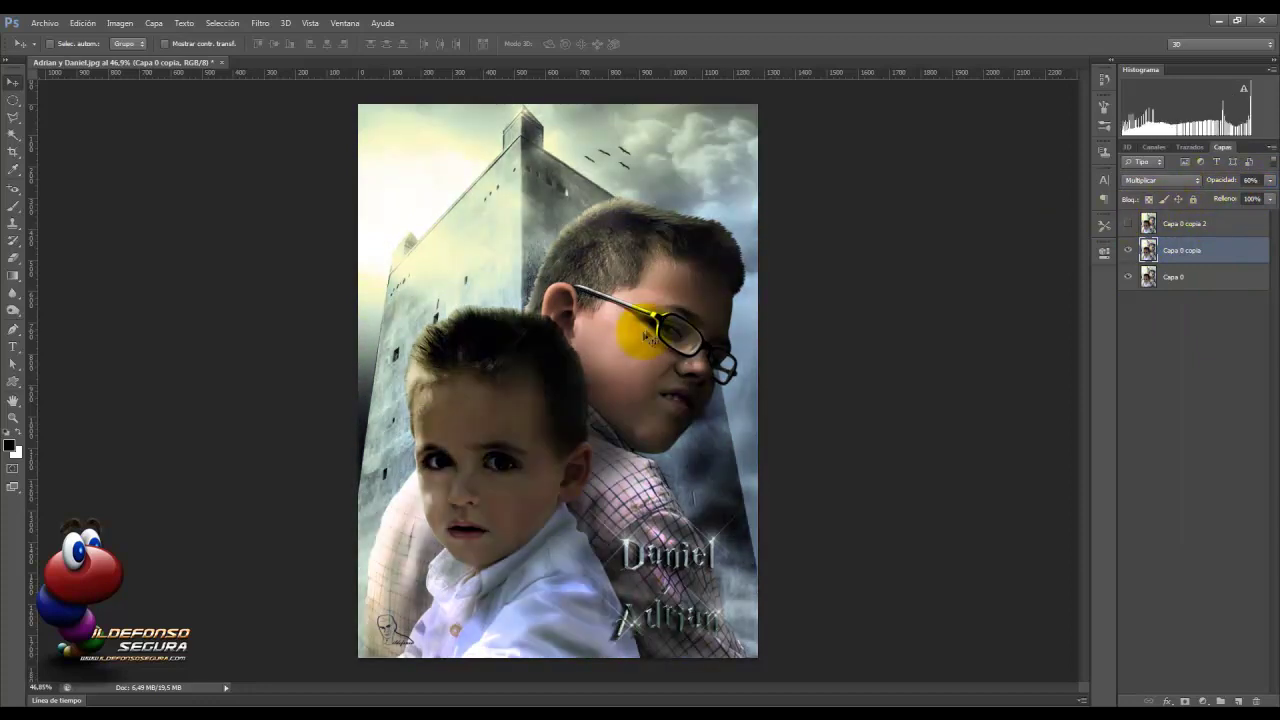
Step: Zoom in on the older boy's face and make Capa 0 copia 2 visible again
left_click(620, 340)
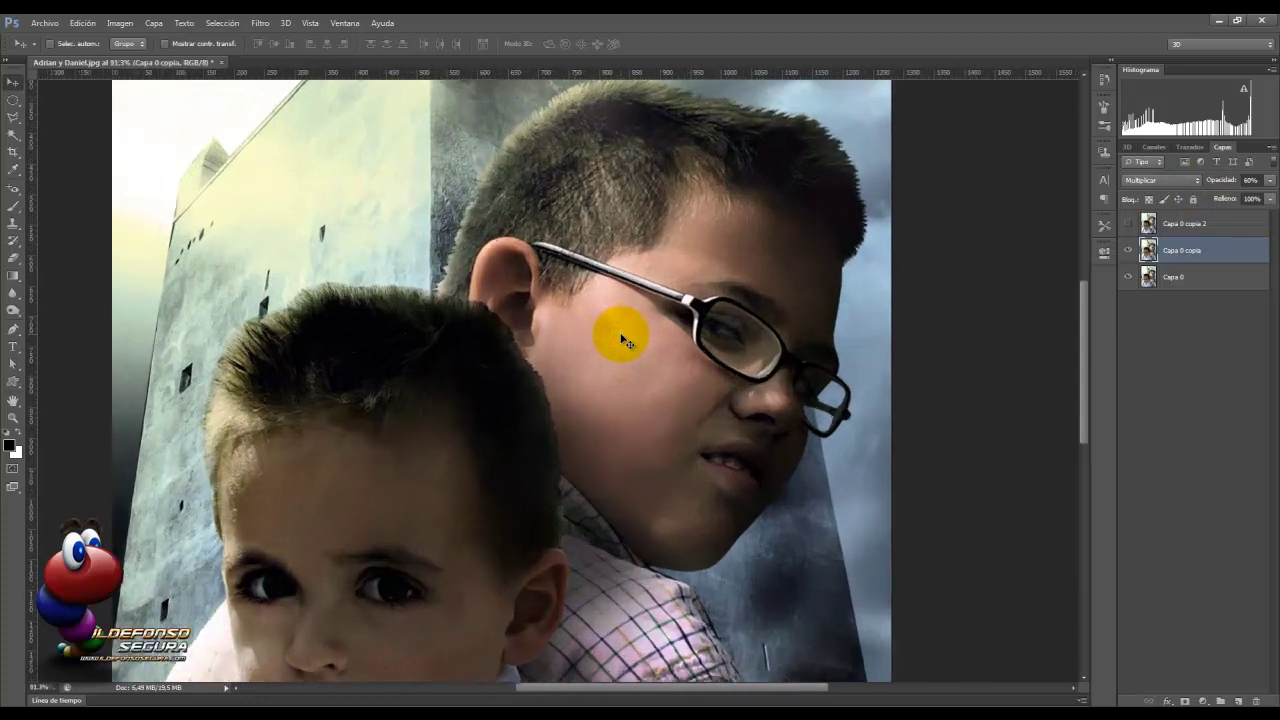
left_click(620, 340)
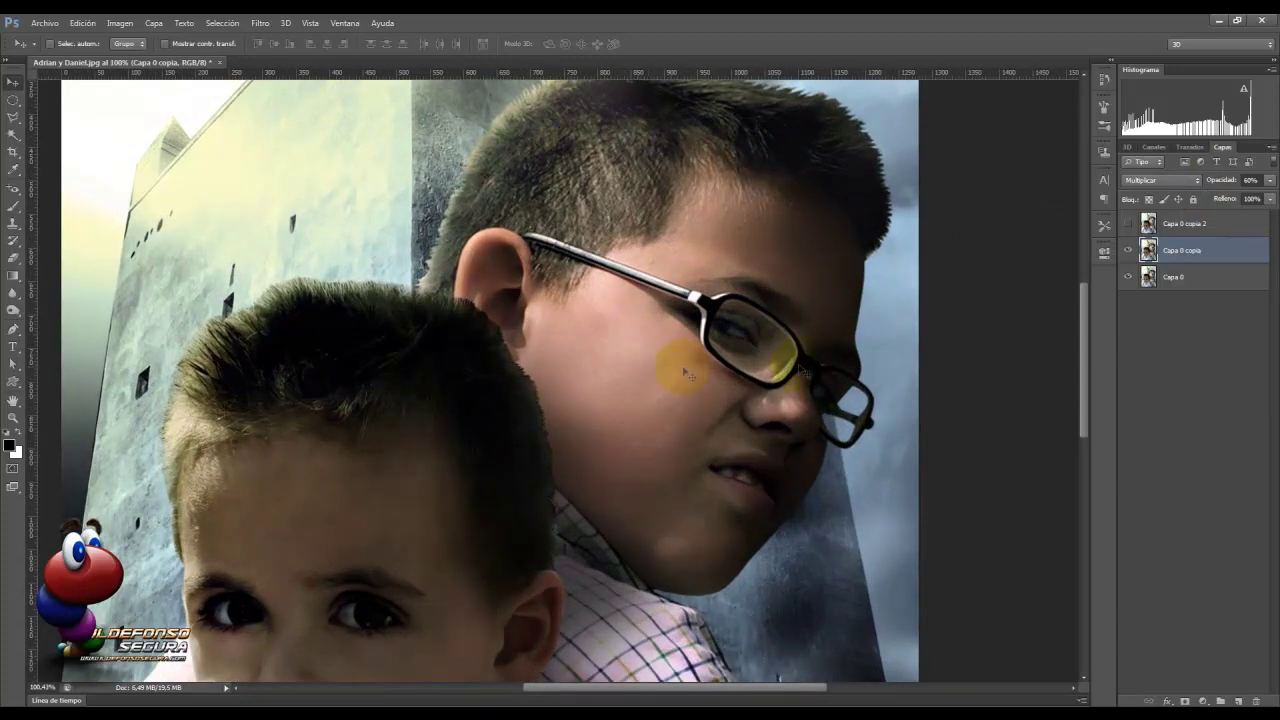
left_click(1129, 223)
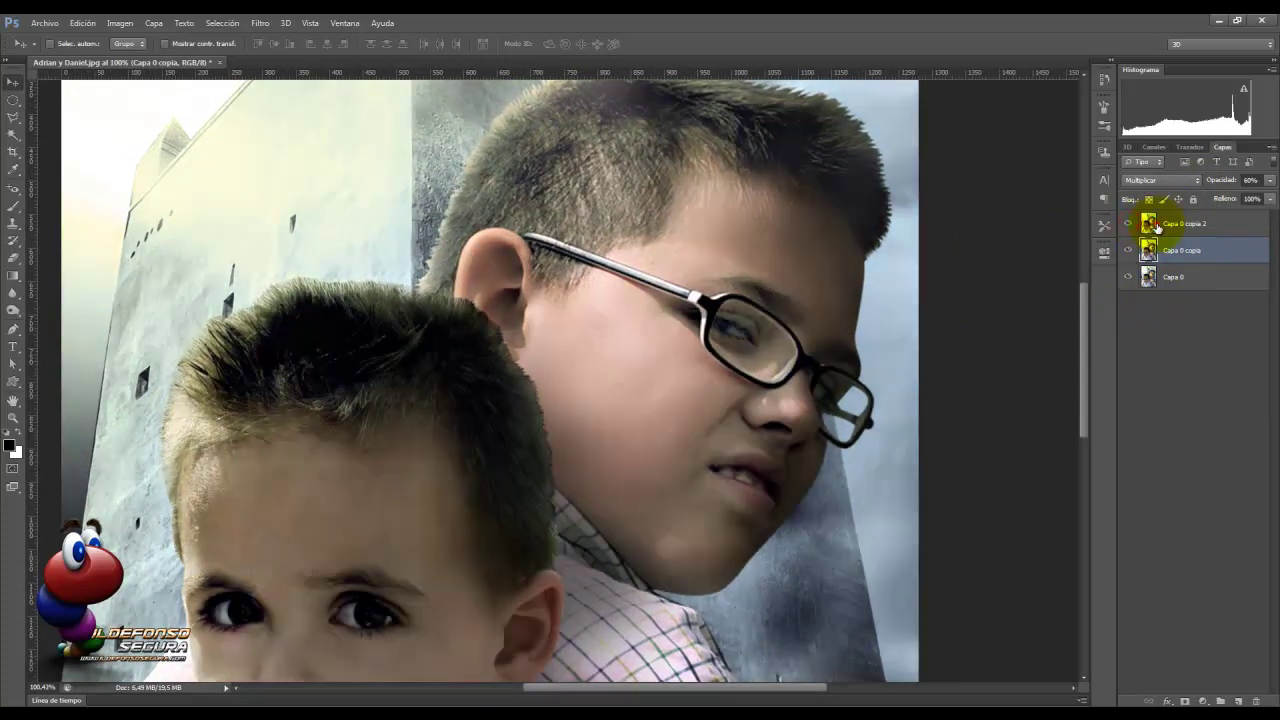
Step: Blend Capa 0 copia 2 in Saturación mode, then toggle its visibility
left_click(1160, 225)
left_click(1189, 182)
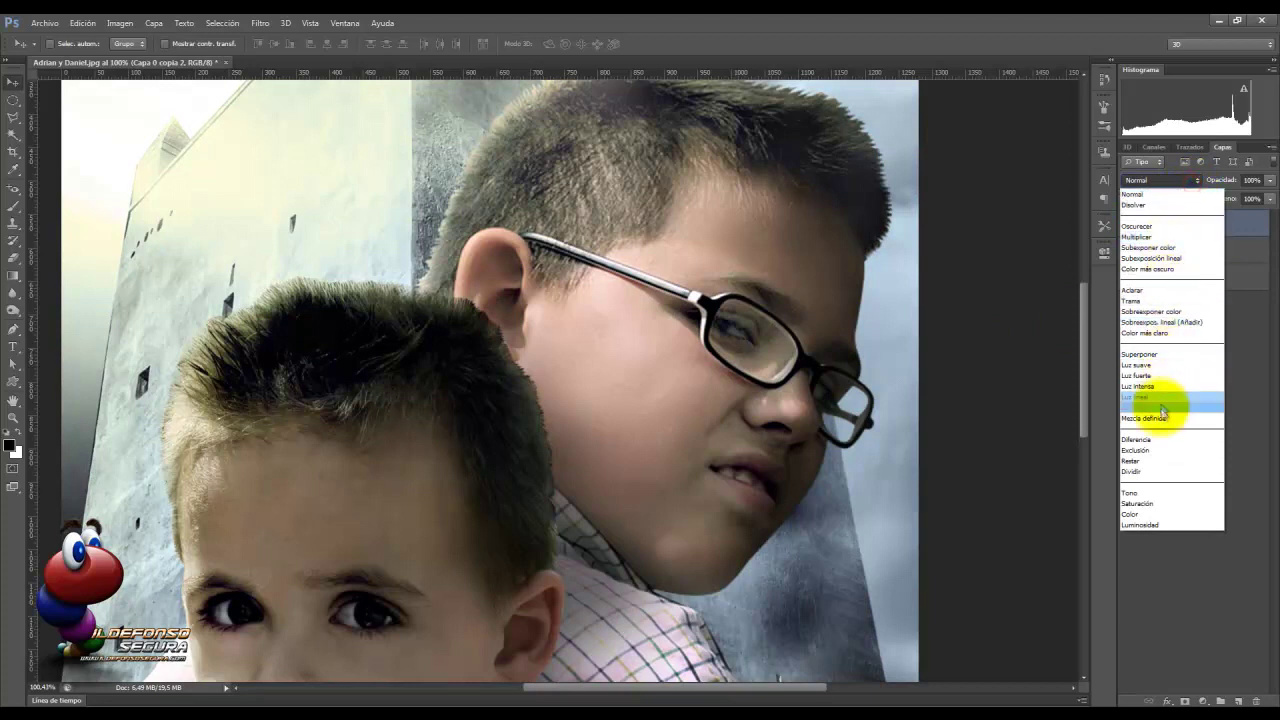
left_click(1150, 503)
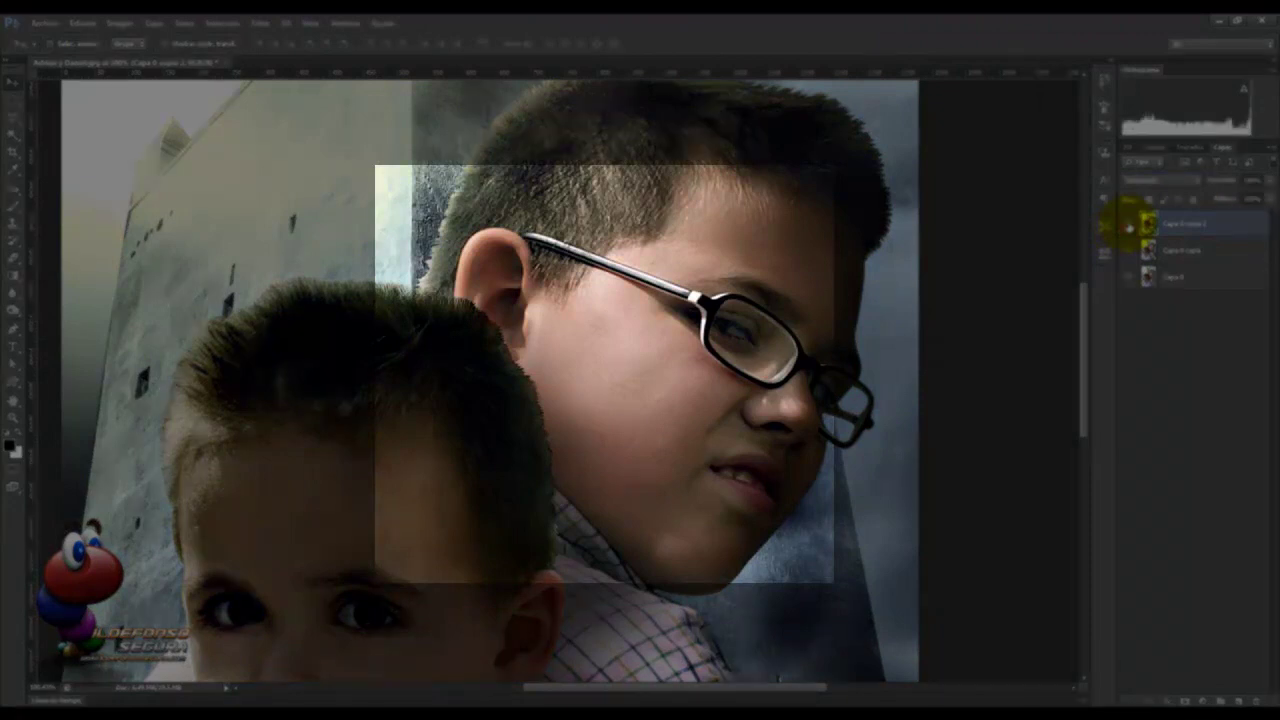
left_click(1129, 225)
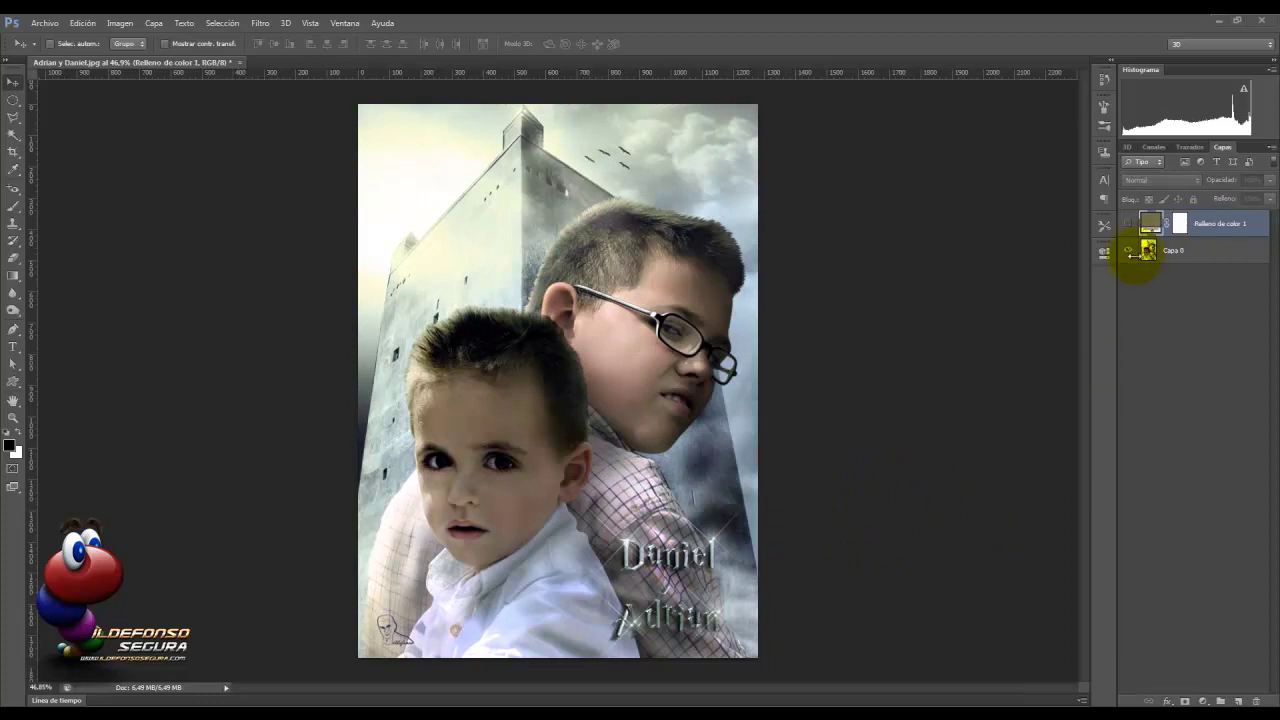
Step: Show the olive colour fill and blend it in Color mode, briefly trying Tono, for sepia
left_click(1129, 223)
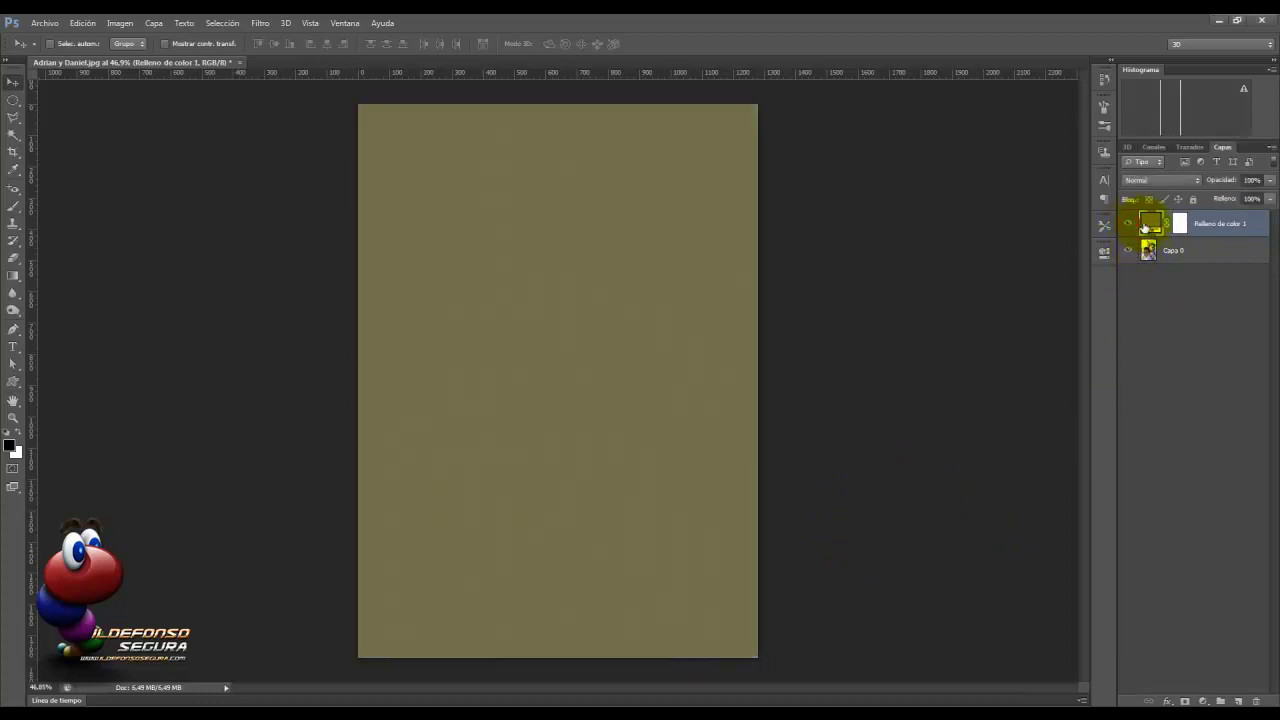
left_click(1173, 182)
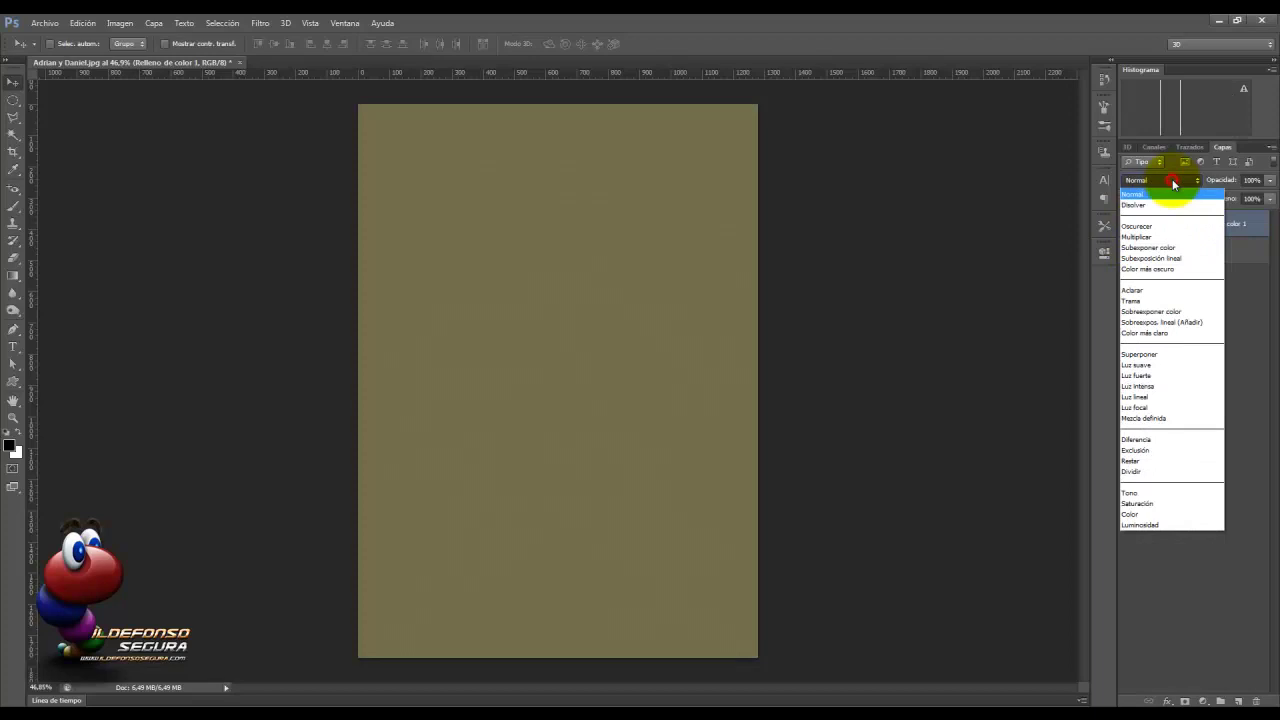
left_click(1138, 514)
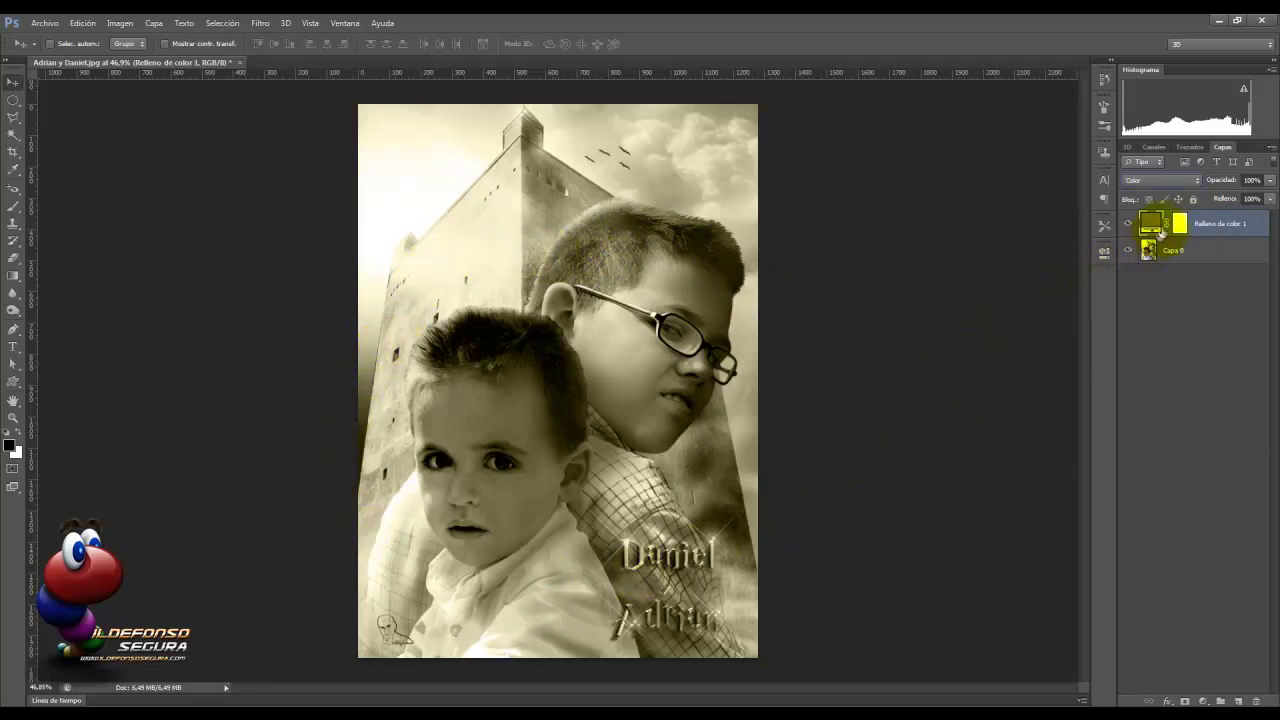
left_click(1196, 181)
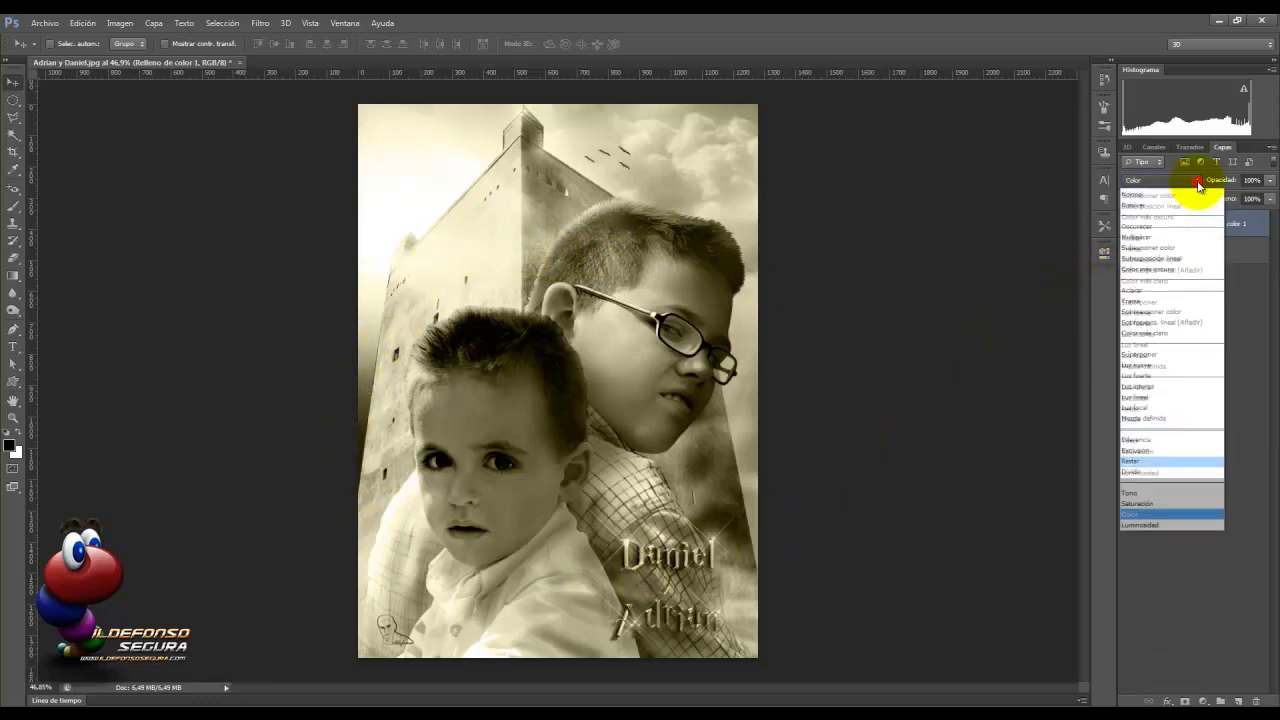
left_click(1136, 492)
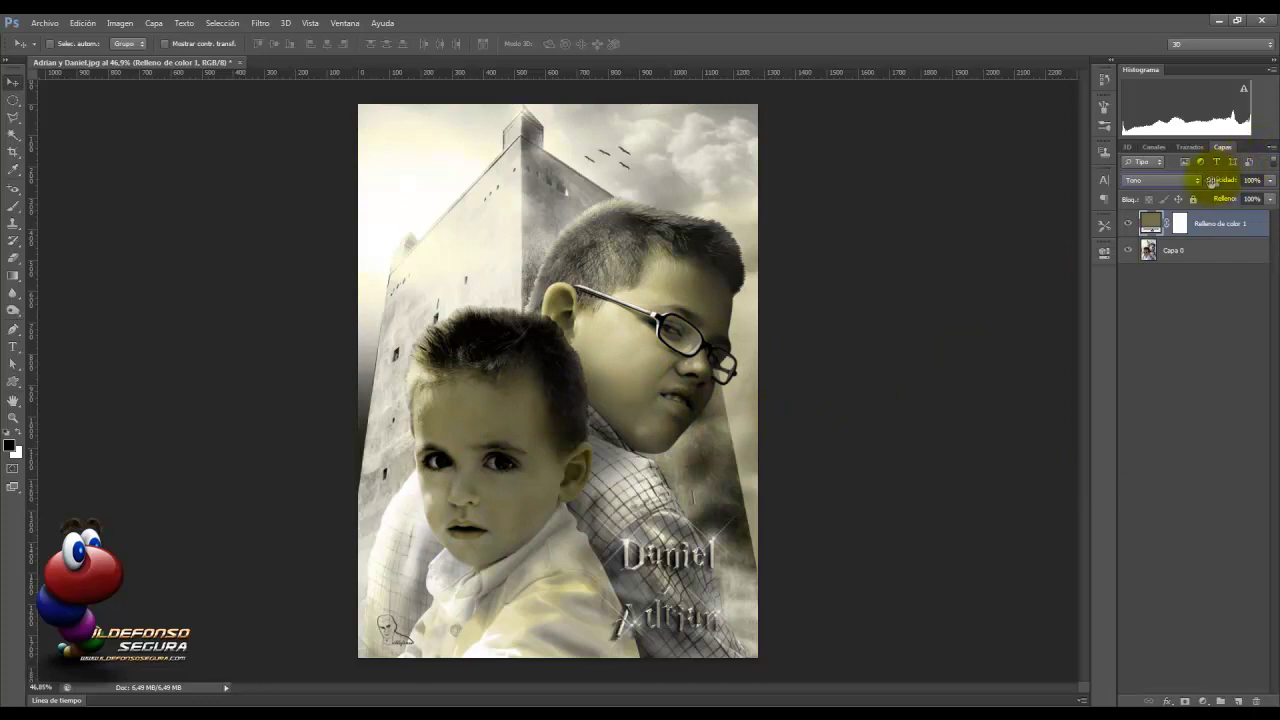
left_click(1160, 180)
left_click(1139, 514)
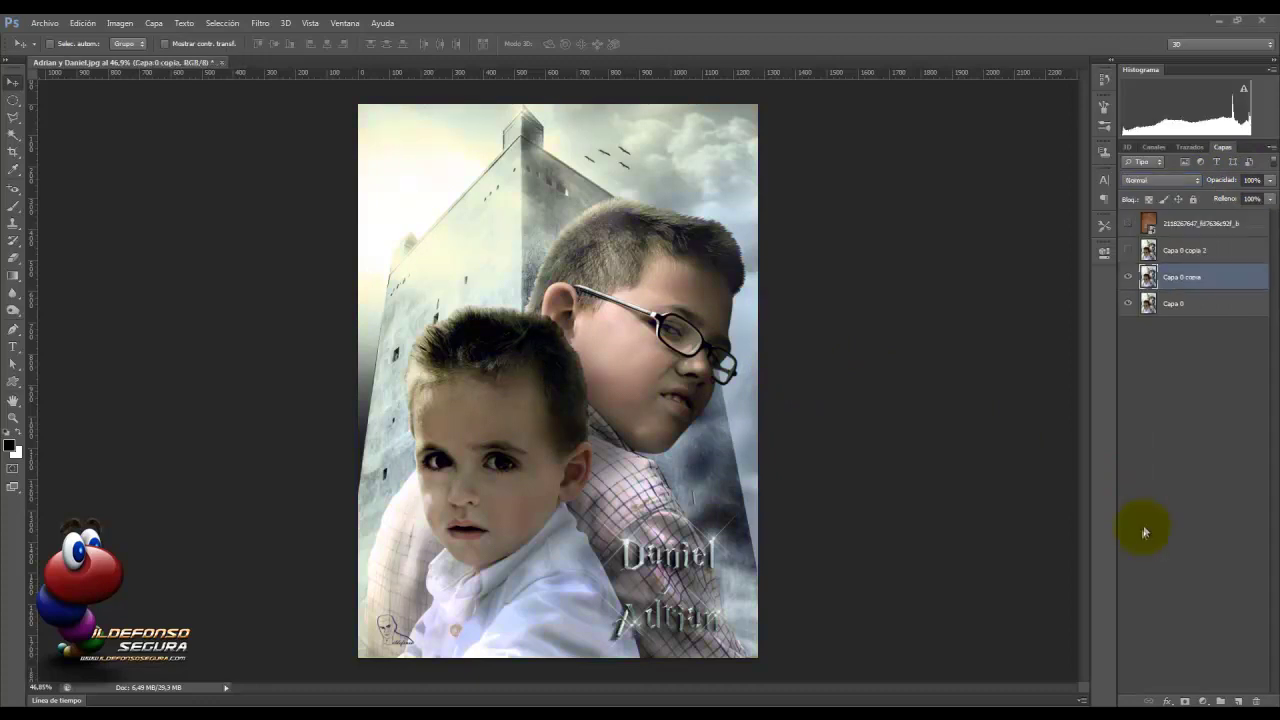
Step: Set Capa 0 copia's blend mode to Diferencia
left_click(1152, 277)
left_click(1155, 308, "shift")
left_click(1150, 285)
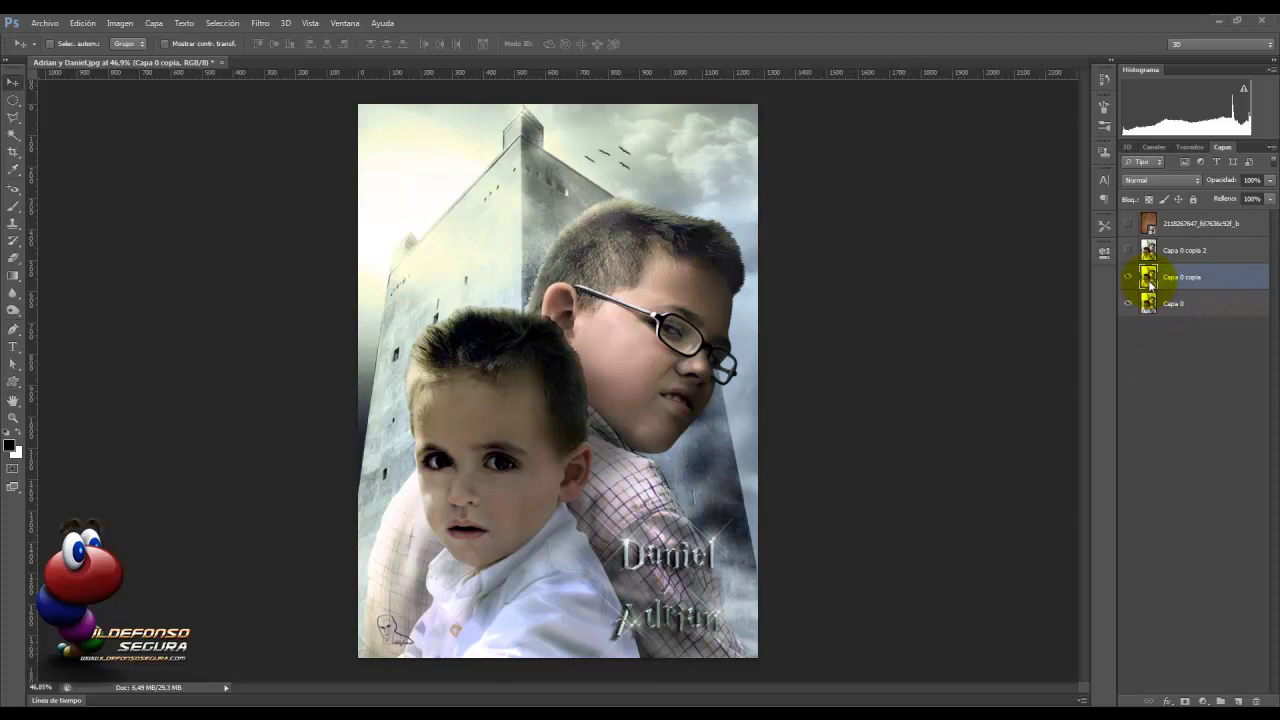
left_click(1189, 180)
left_click(1140, 440)
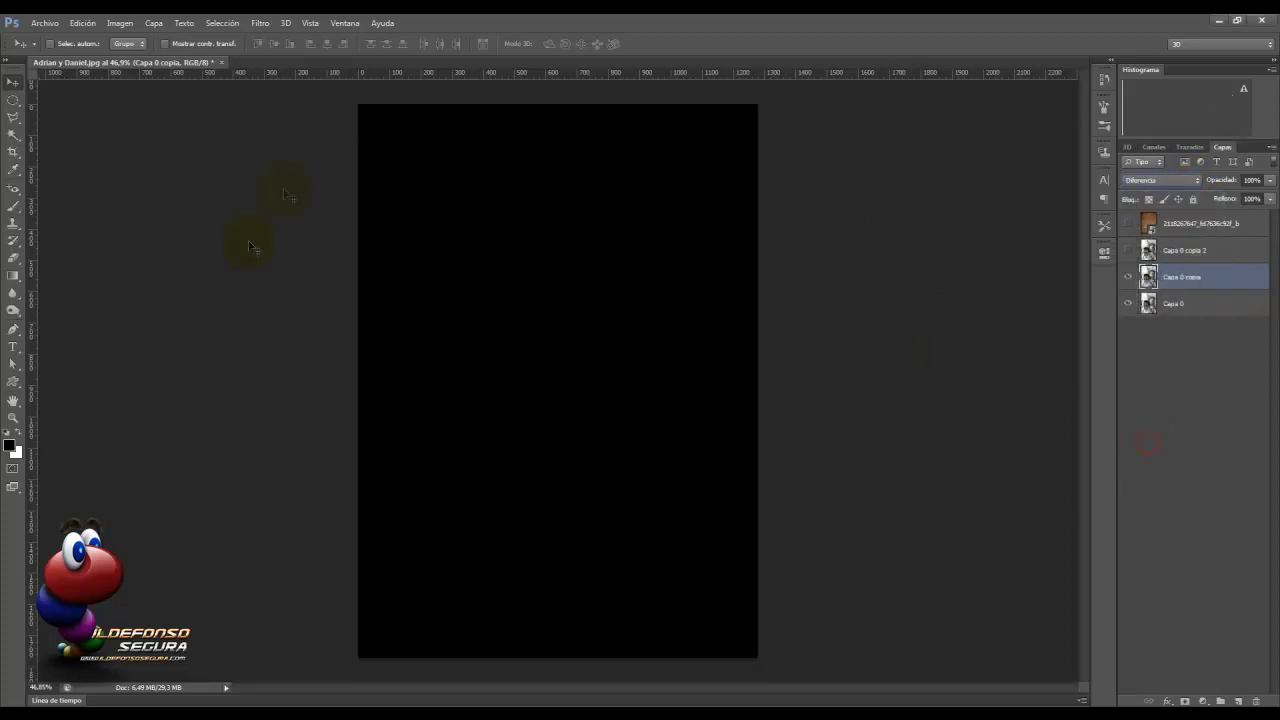
Step: Set Capa 0 copia 2 to Luminosidad blend mode at 58% opacity
left_click(1145, 251)
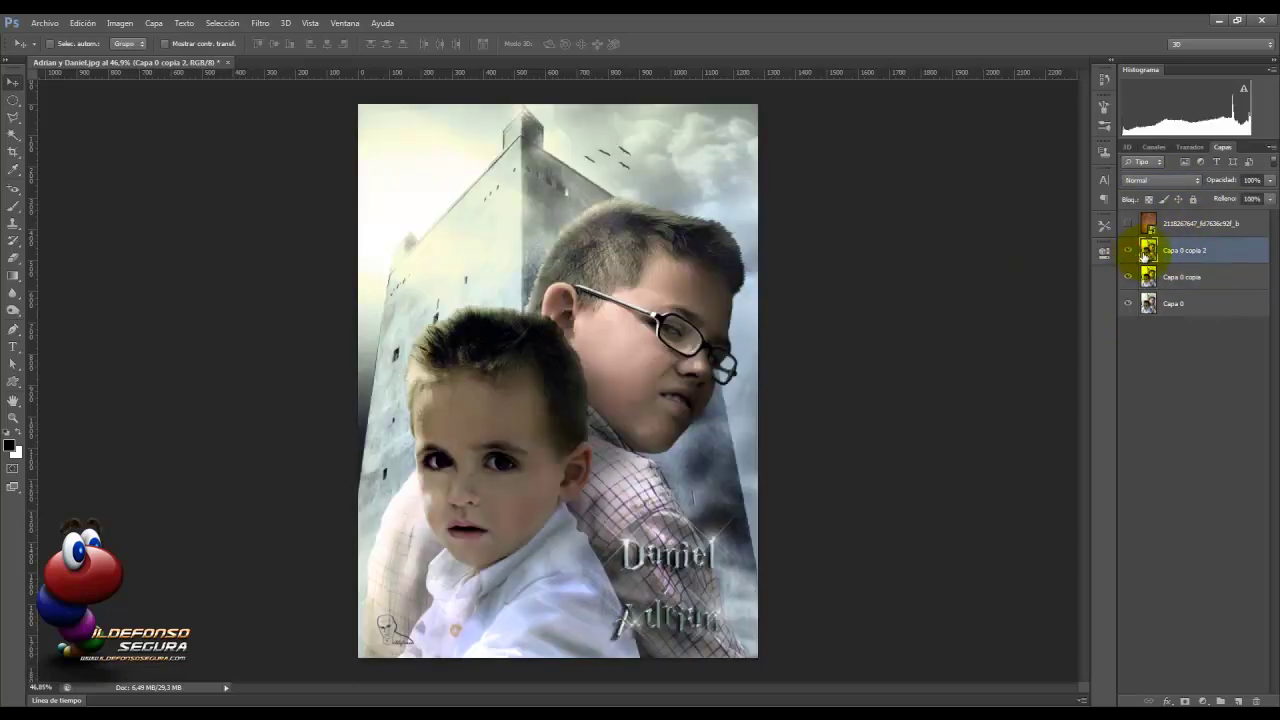
left_click(1190, 180)
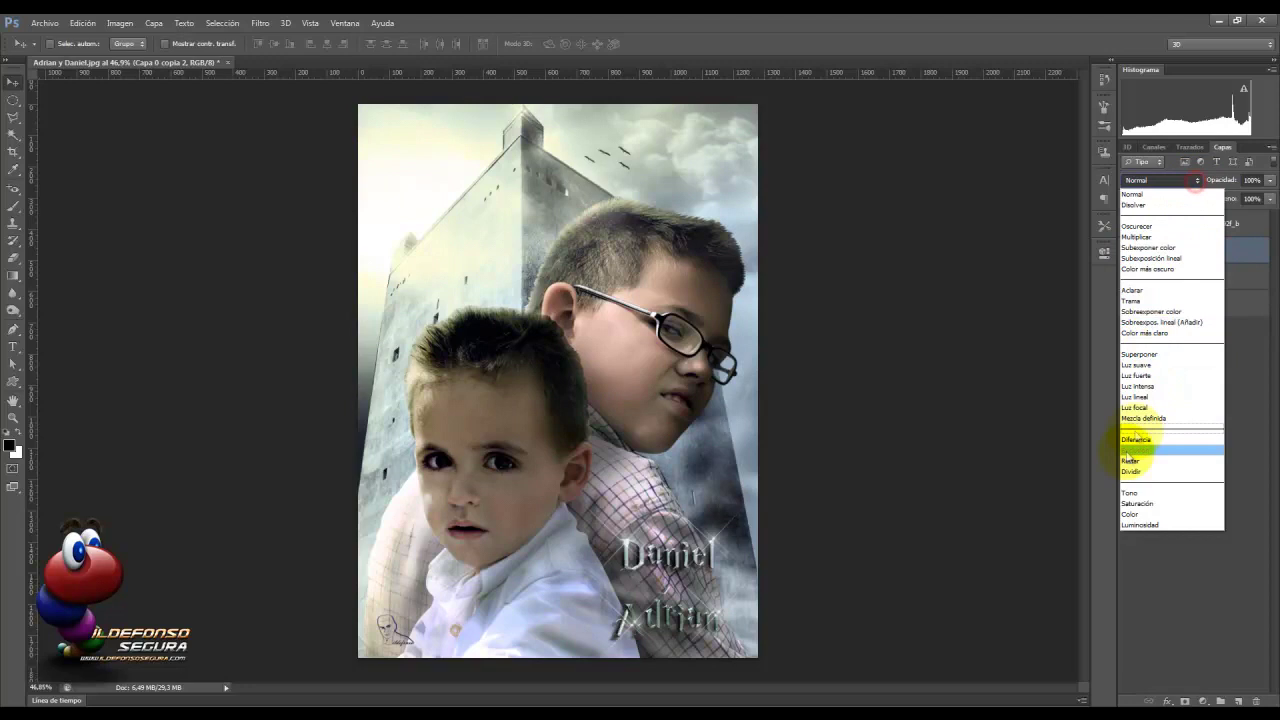
left_click(1136, 525)
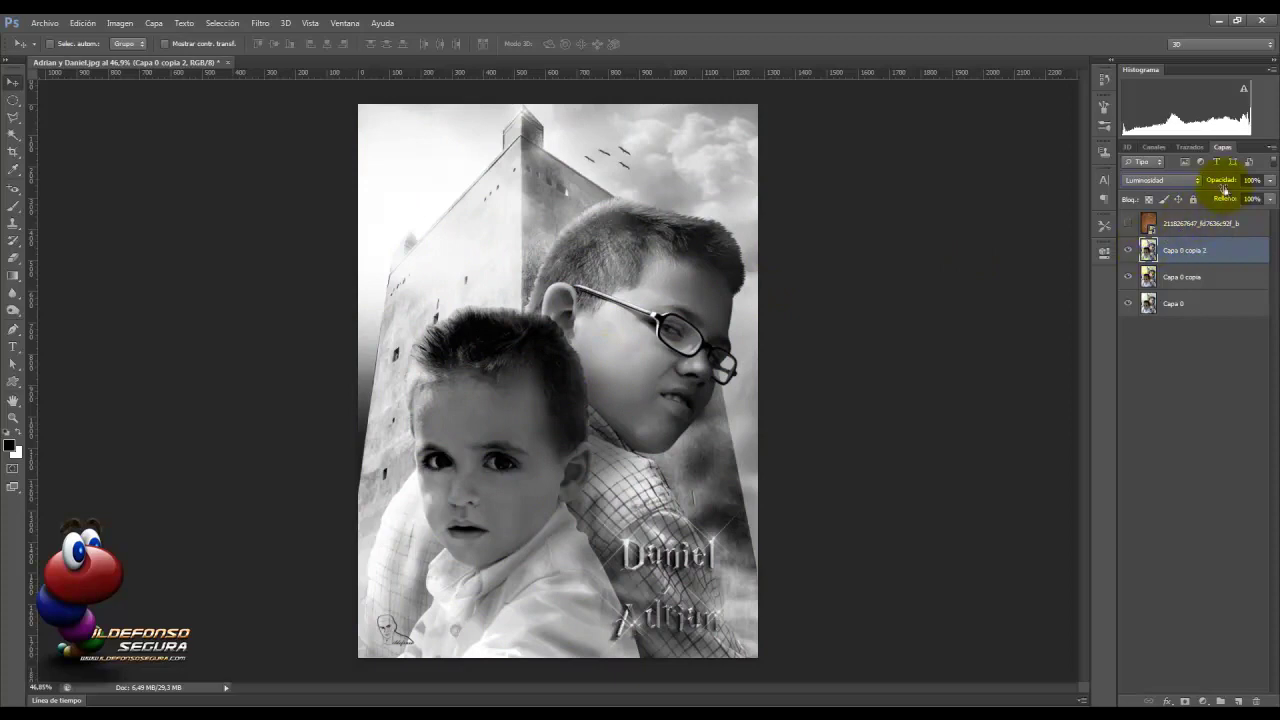
left_click_drag(1228, 180, 1206, 181)
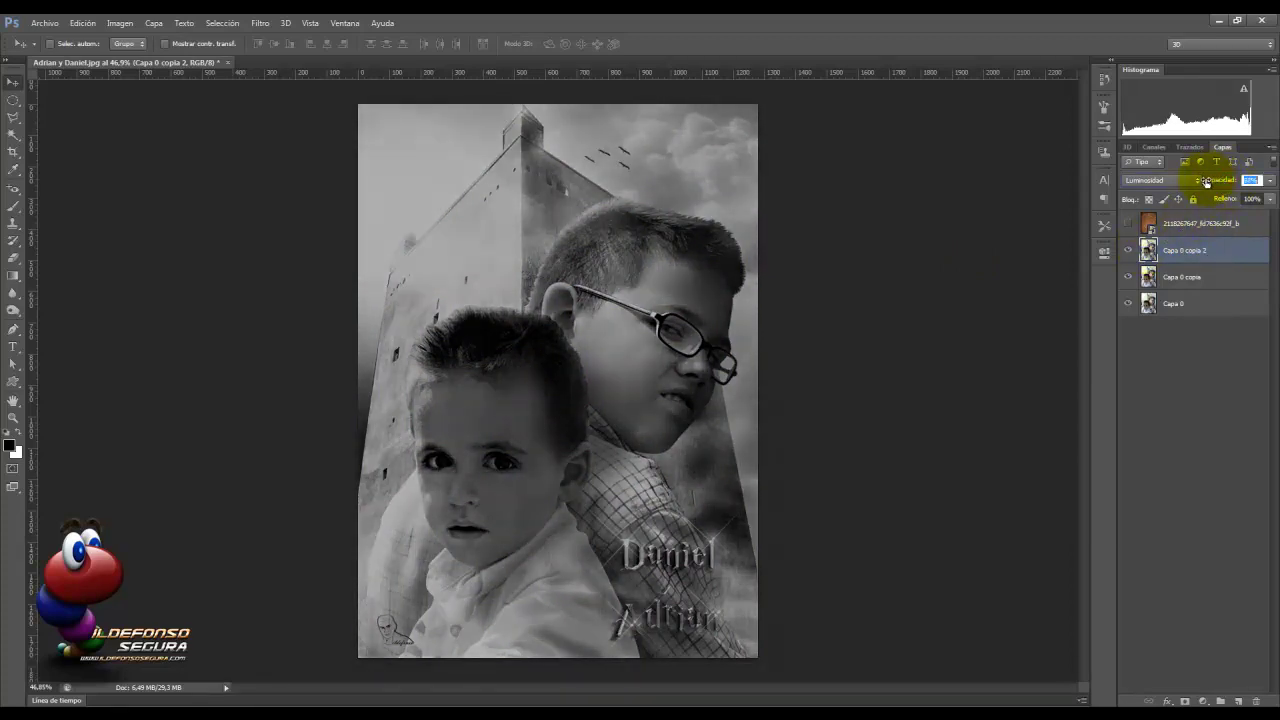
type("4")
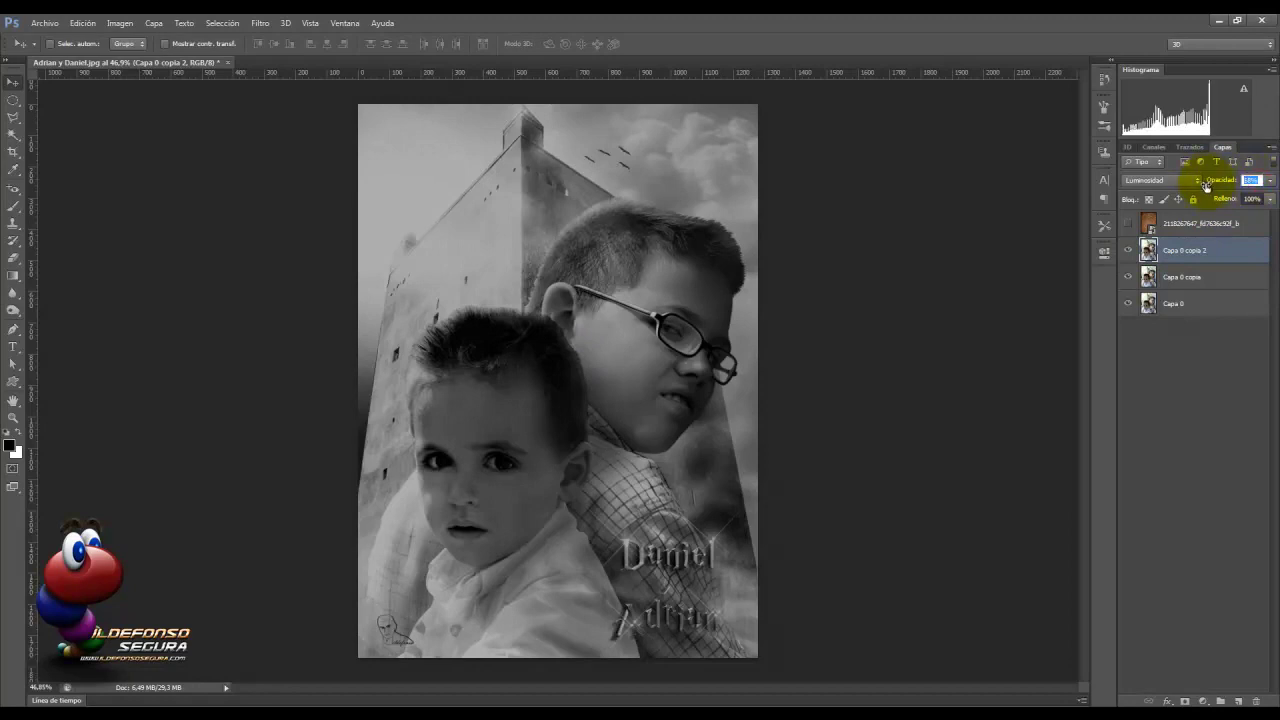
key("Escape")
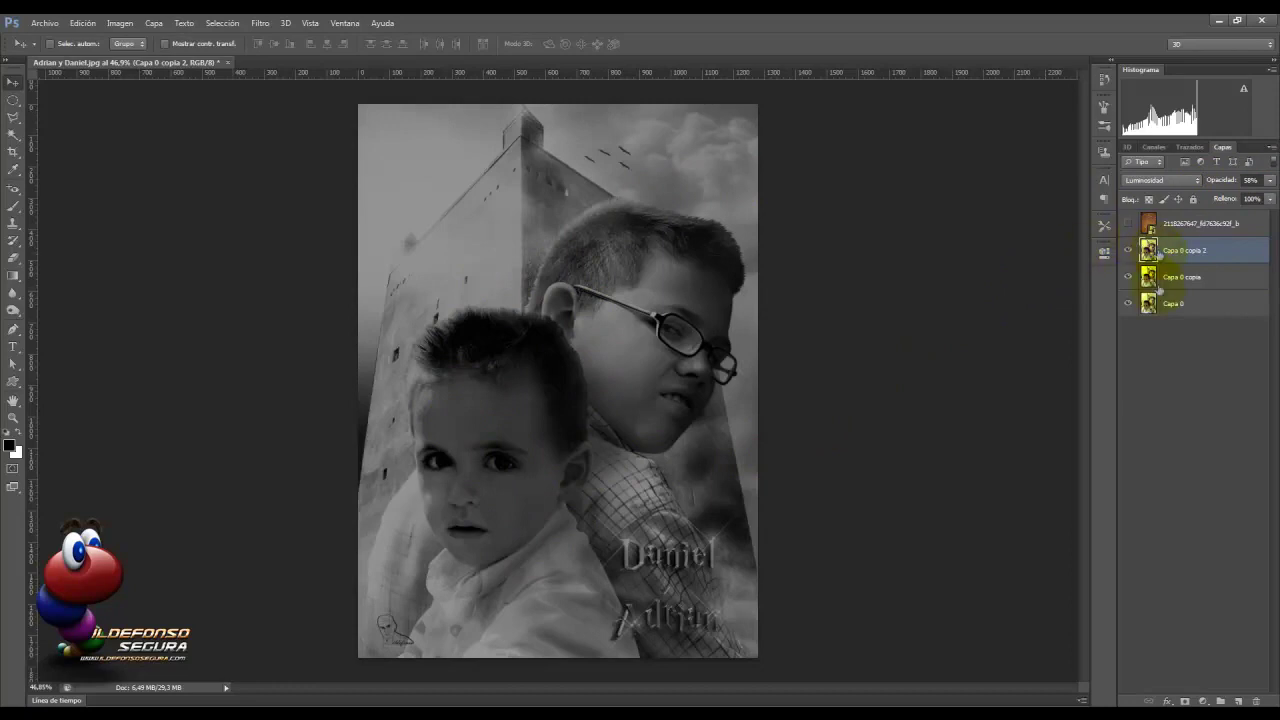
left_click(1204, 702)
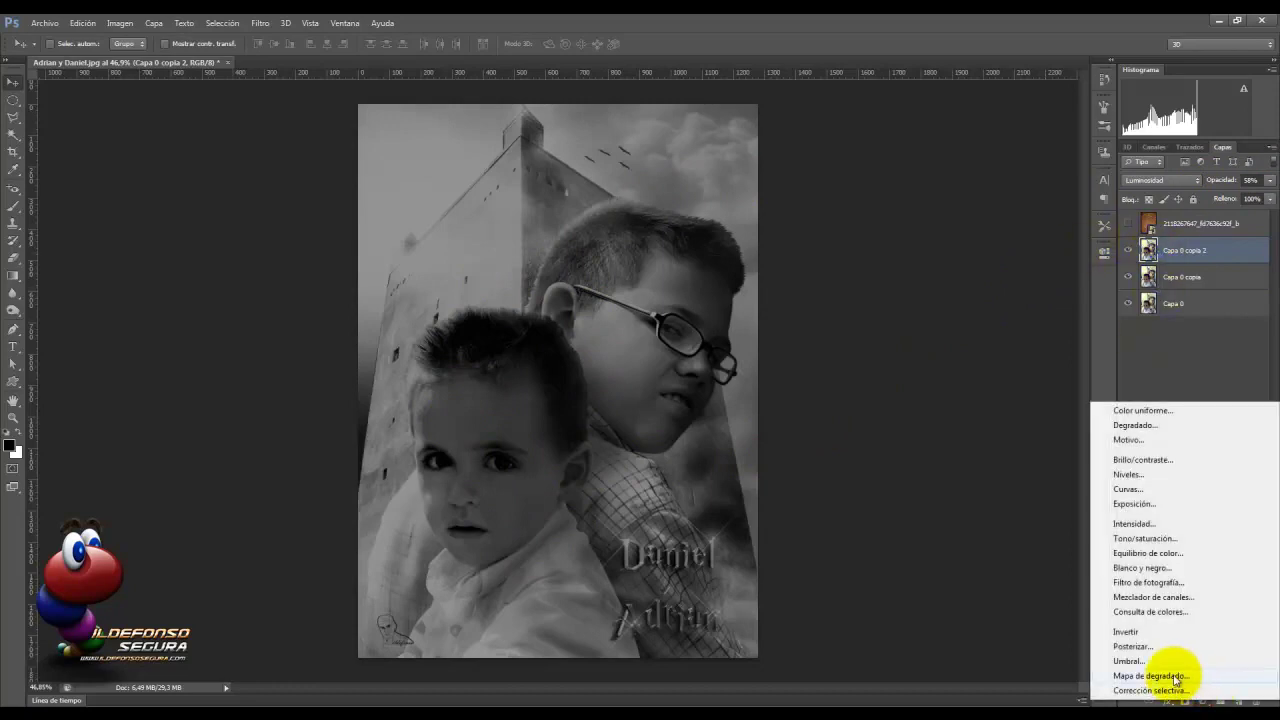
Step: Add a copper Mapa de degradado at 55% opacity and reveal the crumpled-paper texture layer
left_click(1176, 679)
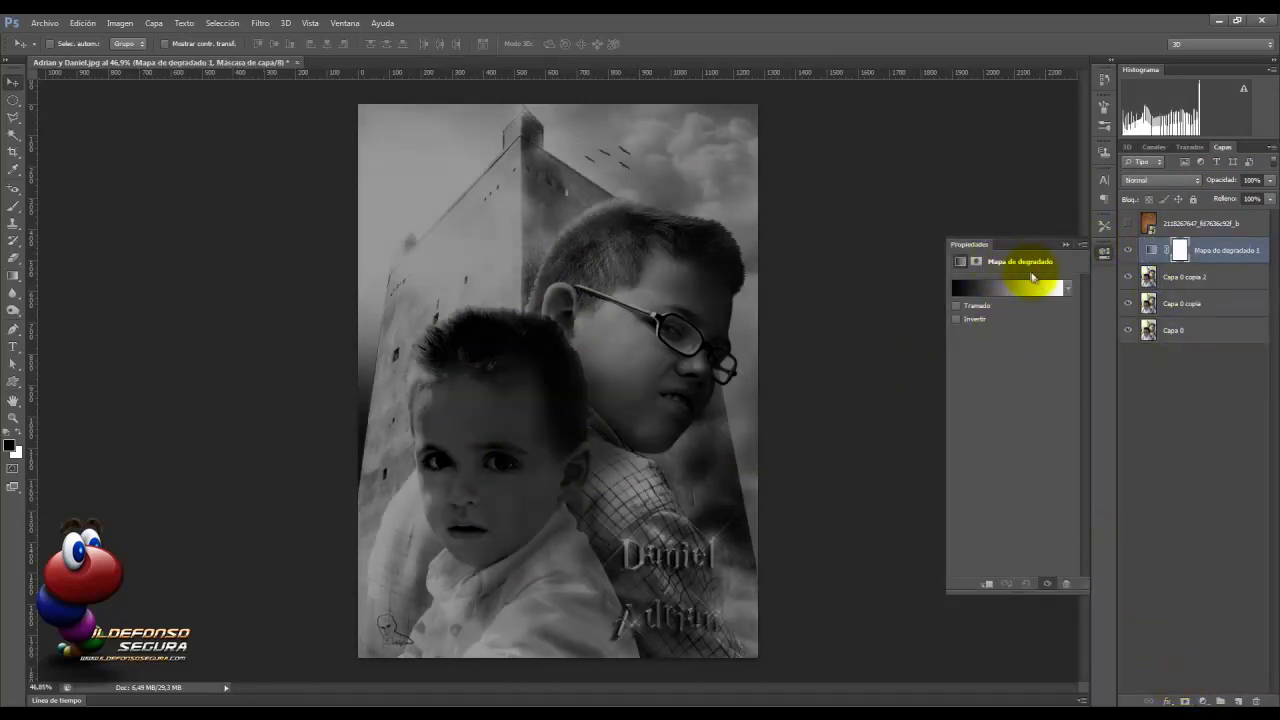
left_click(1068, 289)
left_click(1052, 342)
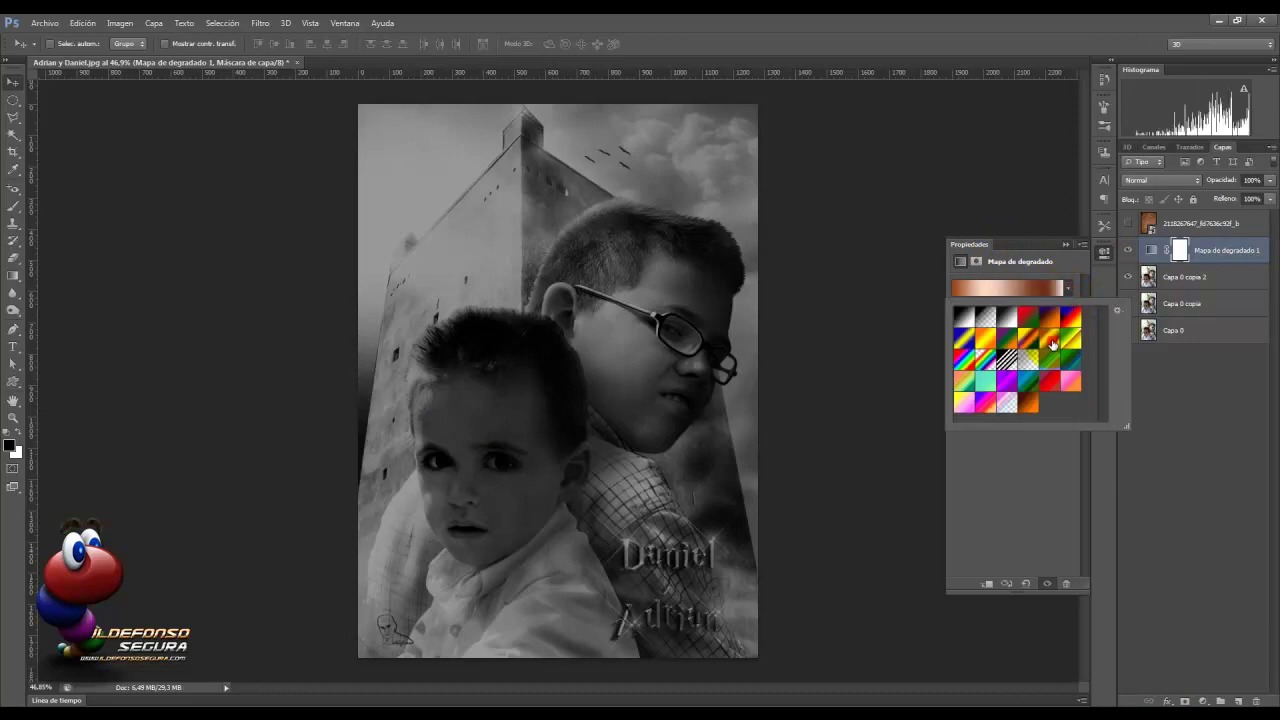
left_click(1066, 248)
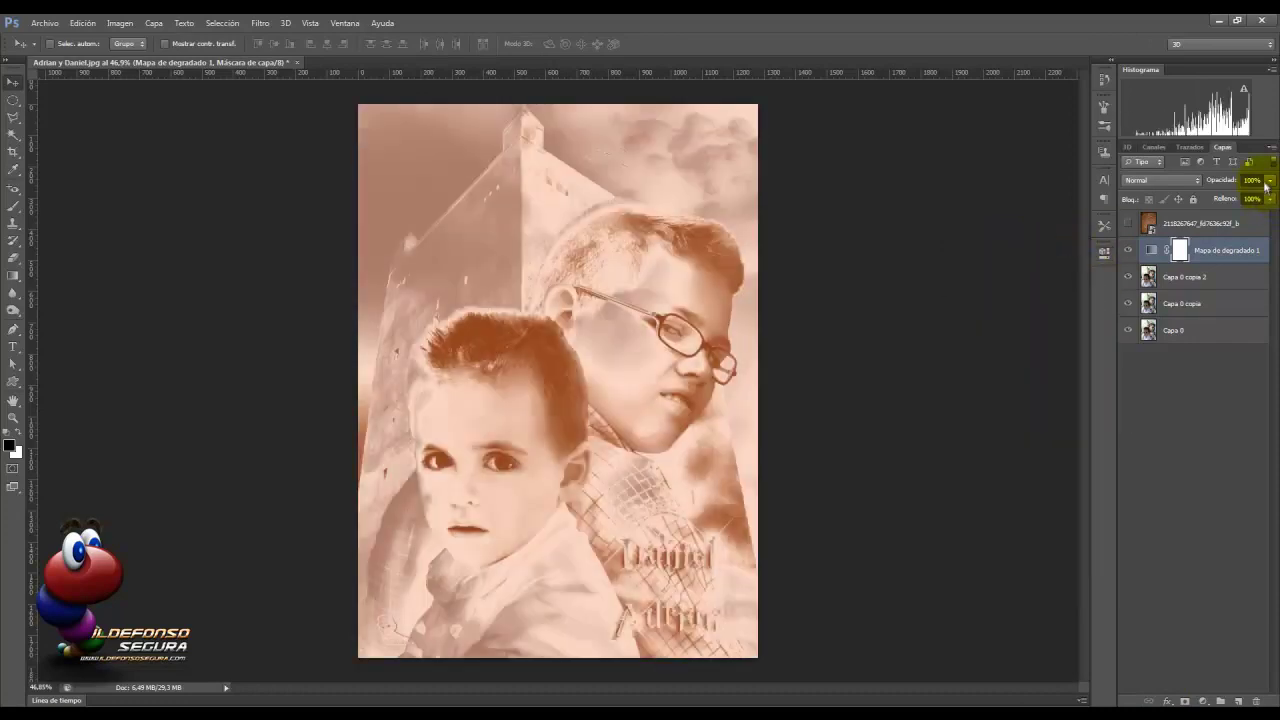
type("55")
key("Return")
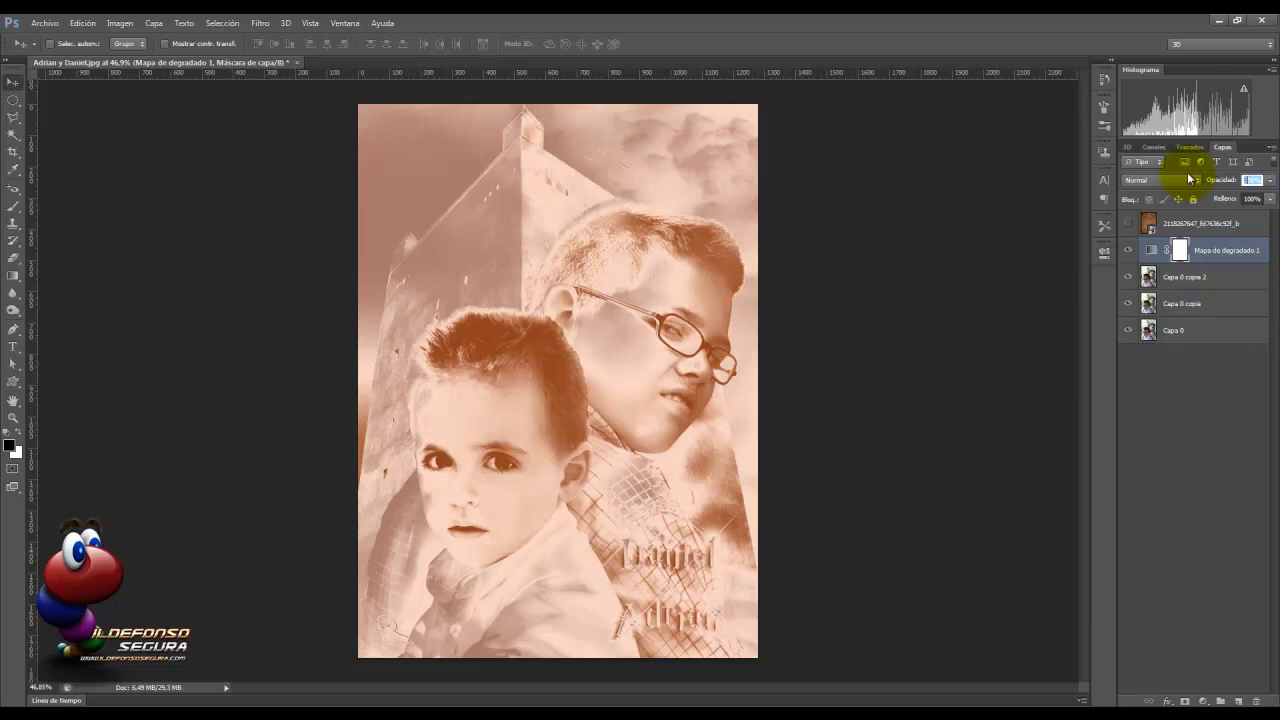
key("Return")
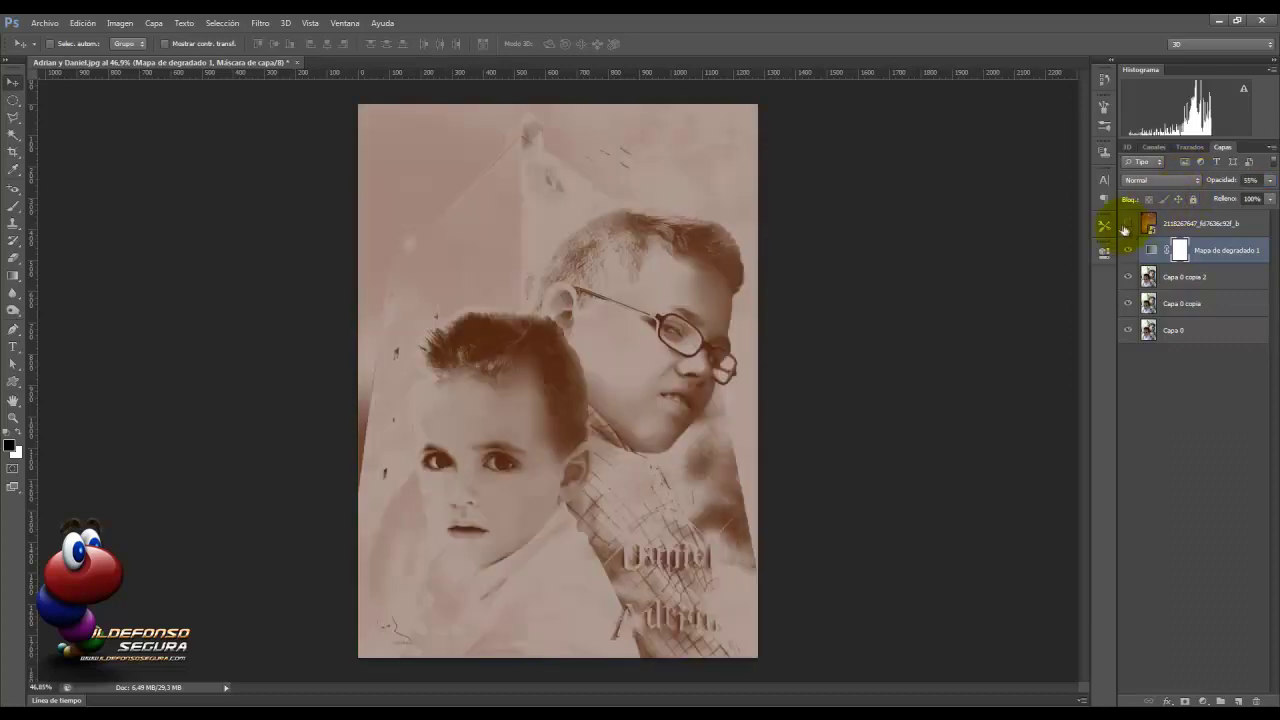
left_click(1149, 224)
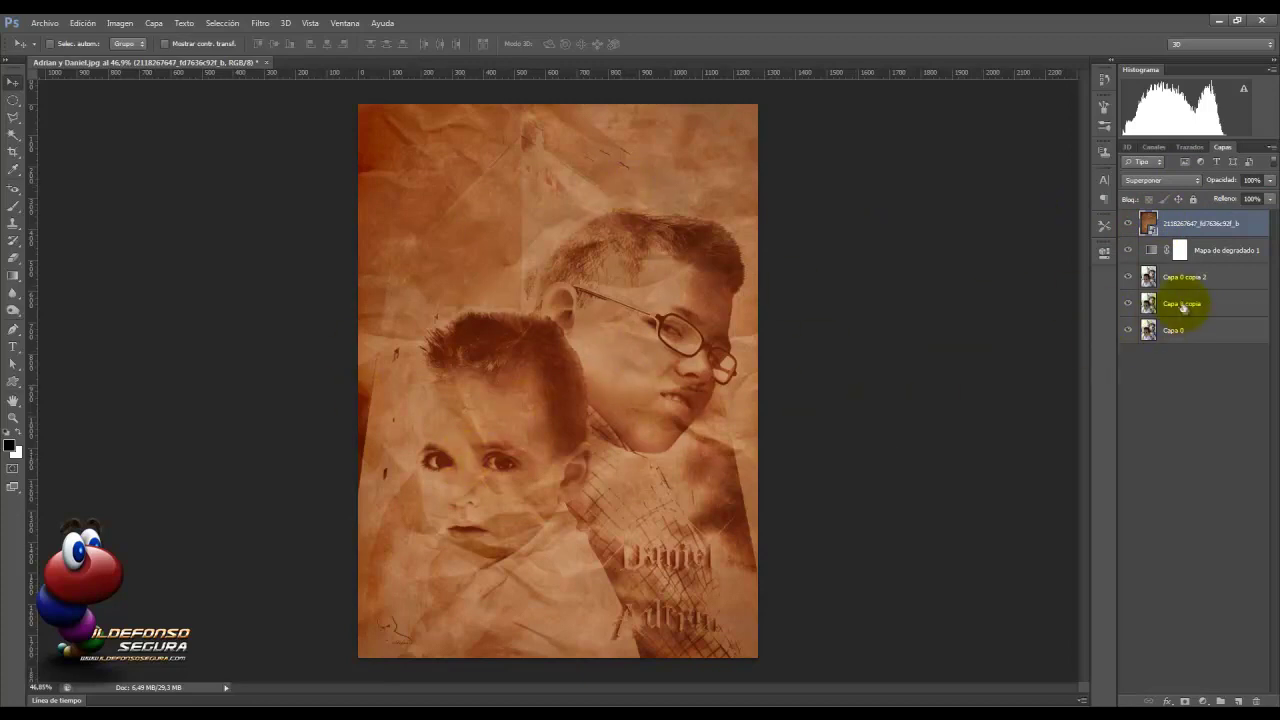
Step: Select Capa 0 copia 2 and scrub its opacity up, then back down
left_click(1157, 283)
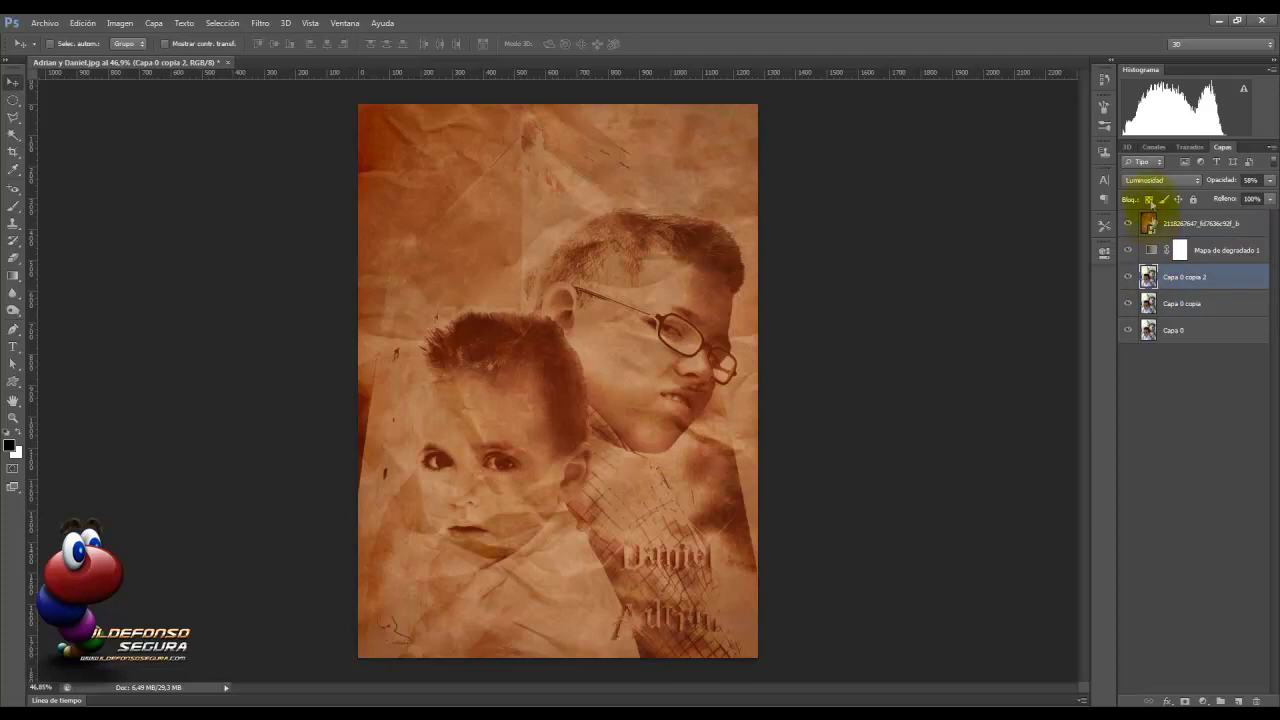
mouse_move(1220, 185)
left_mouse_down()
mouse_move(1230, 188)
mouse_move(1207, 181)
mouse_move(1233, 181)
left_mouse_up()
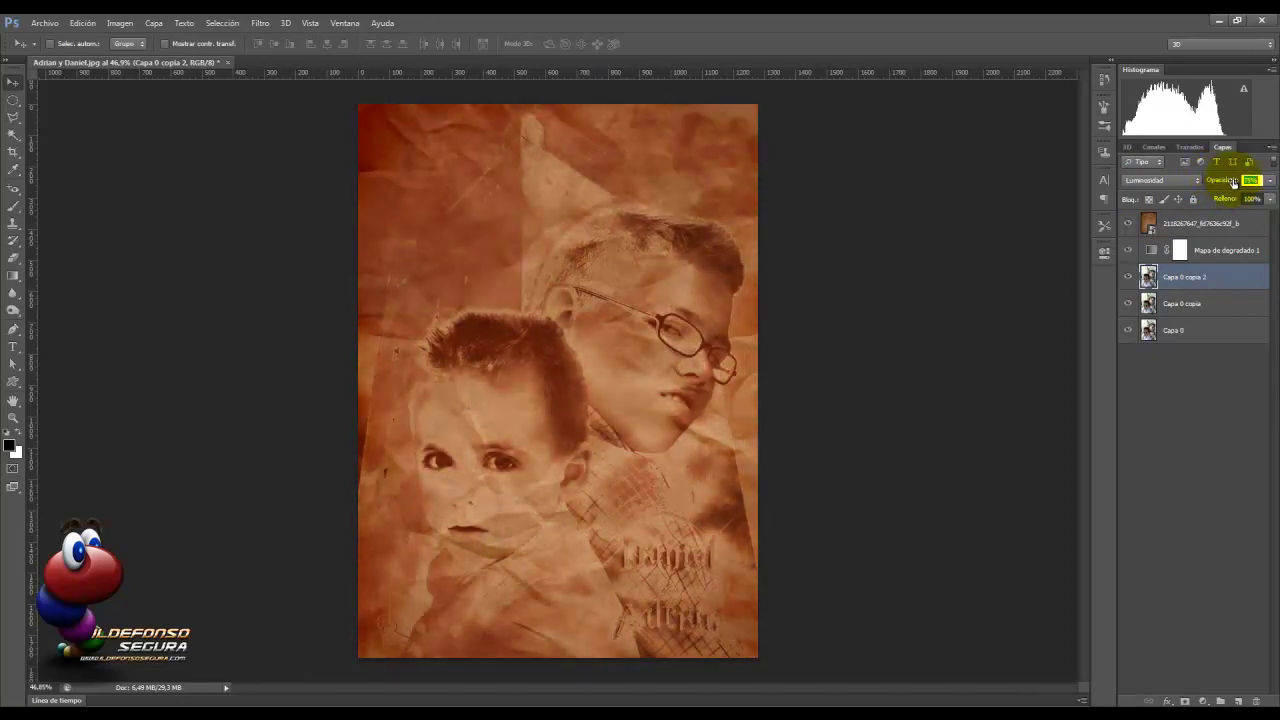
left_click(1222, 181)
left_click_drag(1222, 181, 1208, 178)
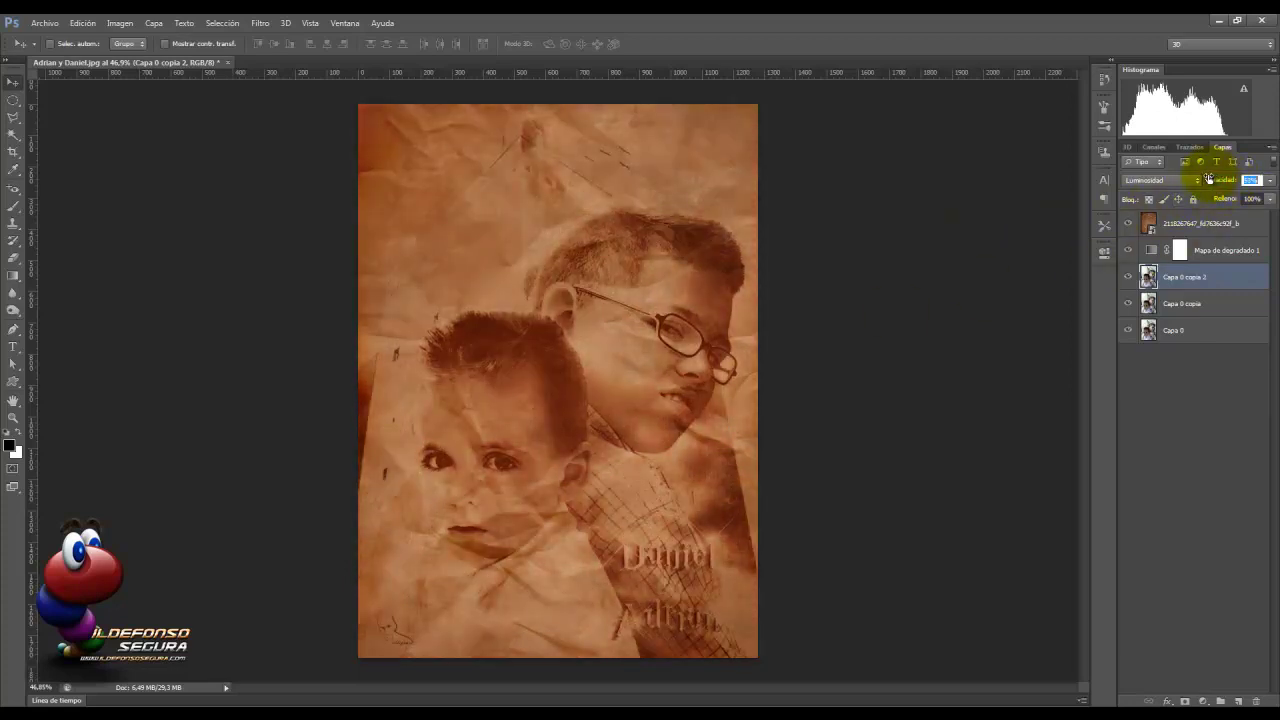